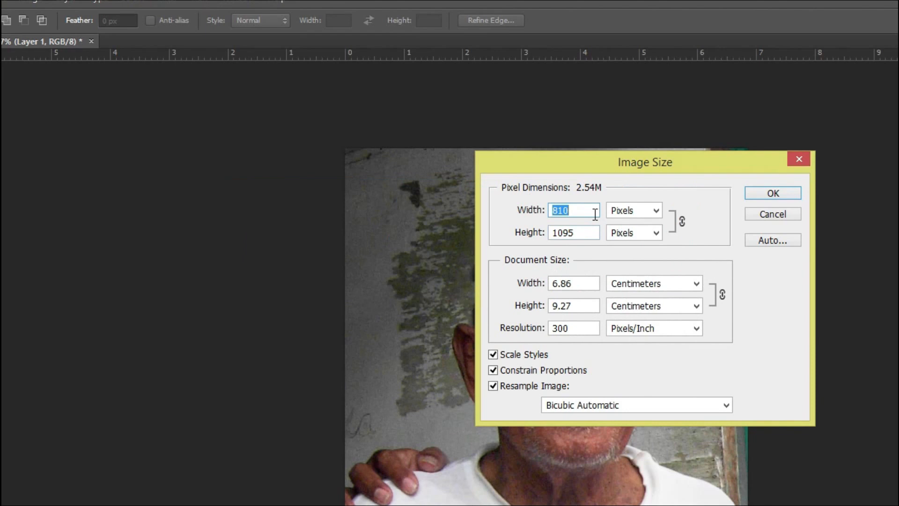
# - Resize the image to a width of 1000 pixels with proportions constrained
pyautogui.write('1')
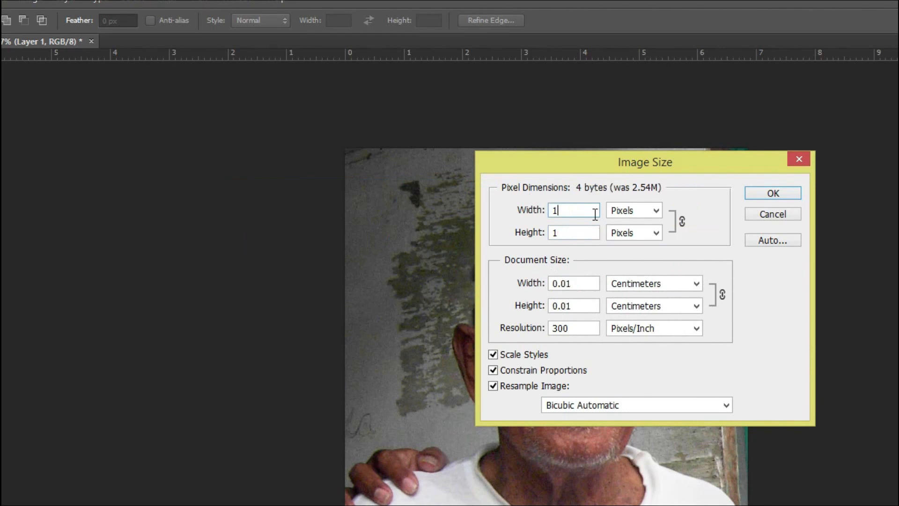
pyautogui.write('0')
pyautogui.write('00')
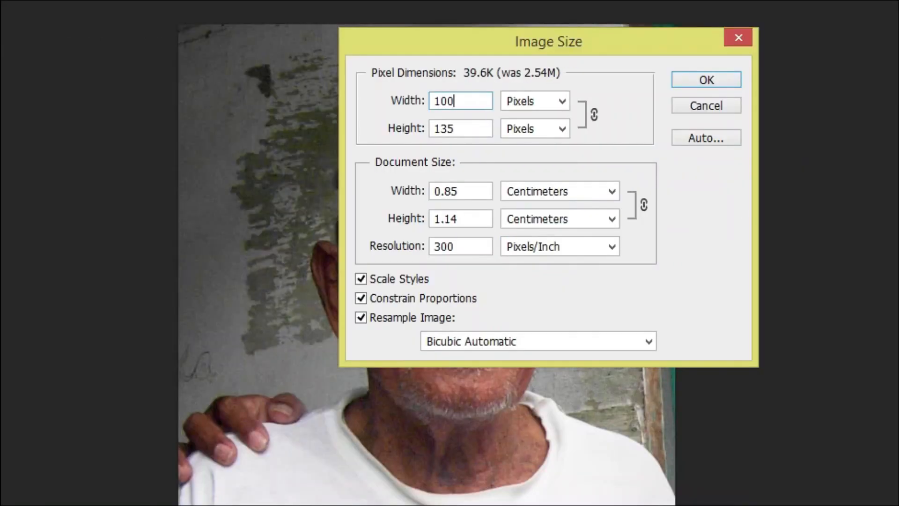
pyautogui.click(706, 80)
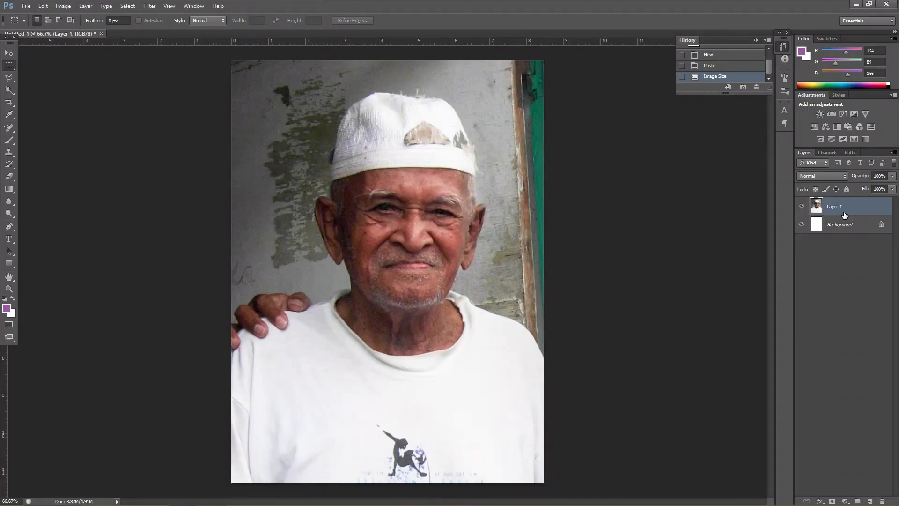
# - Duplicate Layer 1 within the same document as Layer 1 copy
pyautogui.rightClick(844, 214)
pyautogui.click(832, 214)
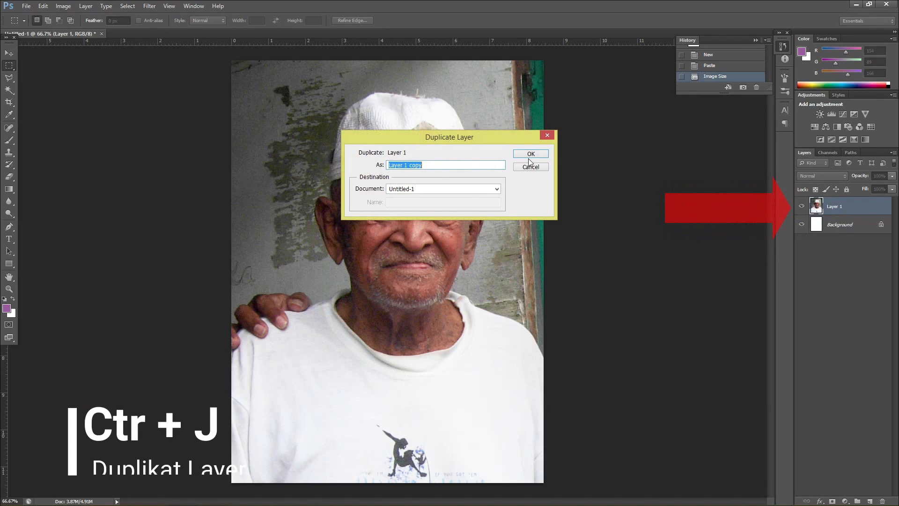
pyautogui.click(530, 155)
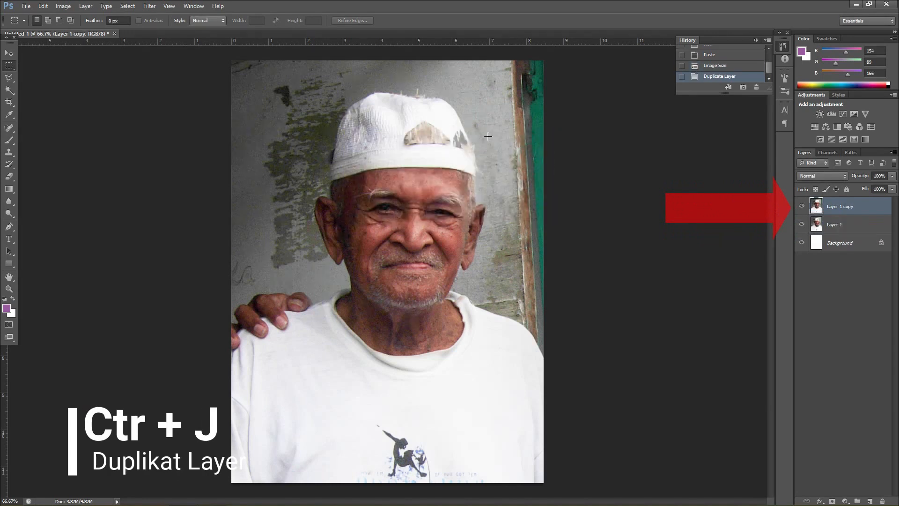
# - Apply Smart Sharpen to Layer 1 copy with amount 104%, radius about 15.6 px, removing Gaussian Blur, and compare it with the original
pyautogui.click(149, 6)
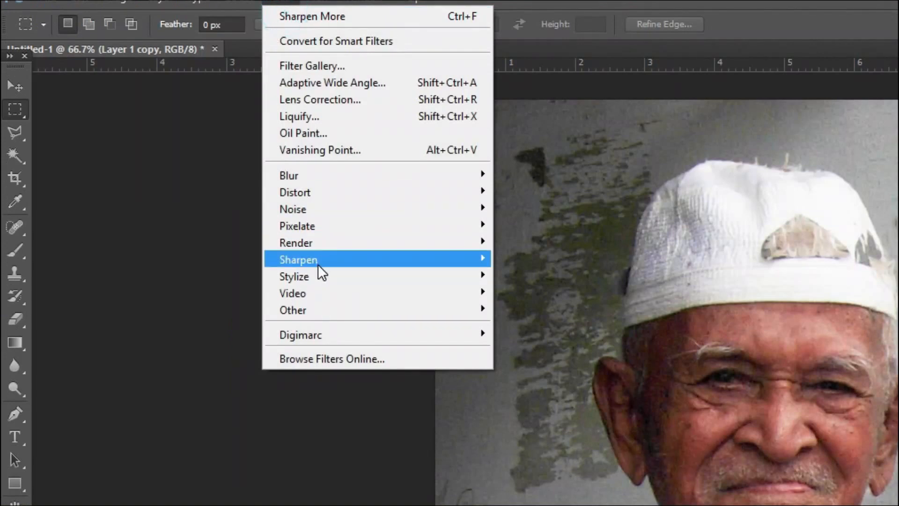
pyautogui.click(170, 145)
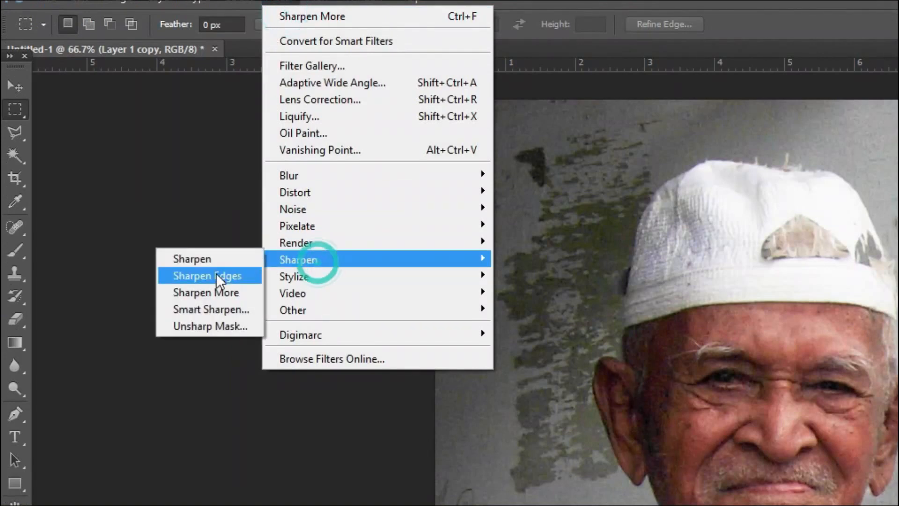
pyautogui.click(218, 312)
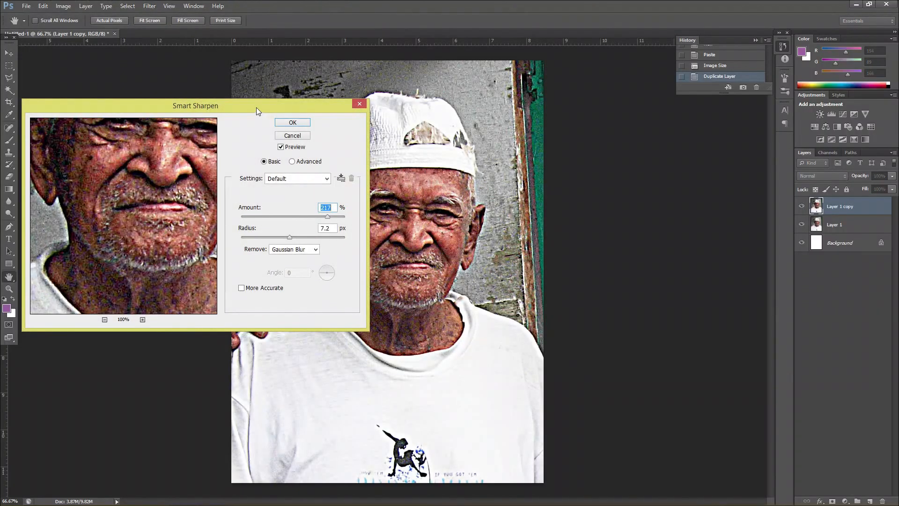
pyautogui.moveTo(256, 108); pyautogui.dragTo(708, 209)
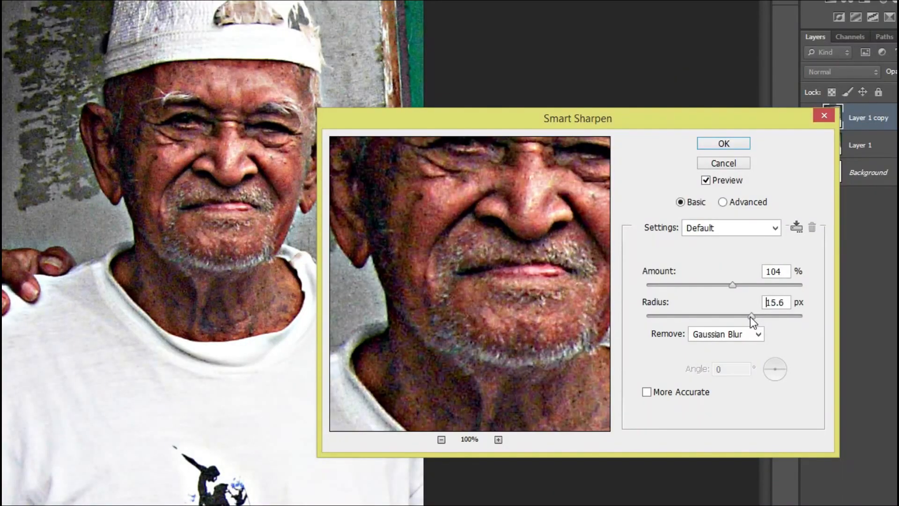
pyautogui.moveTo(750, 316); pyautogui.dragTo(749, 317)
pyautogui.click(734, 144)
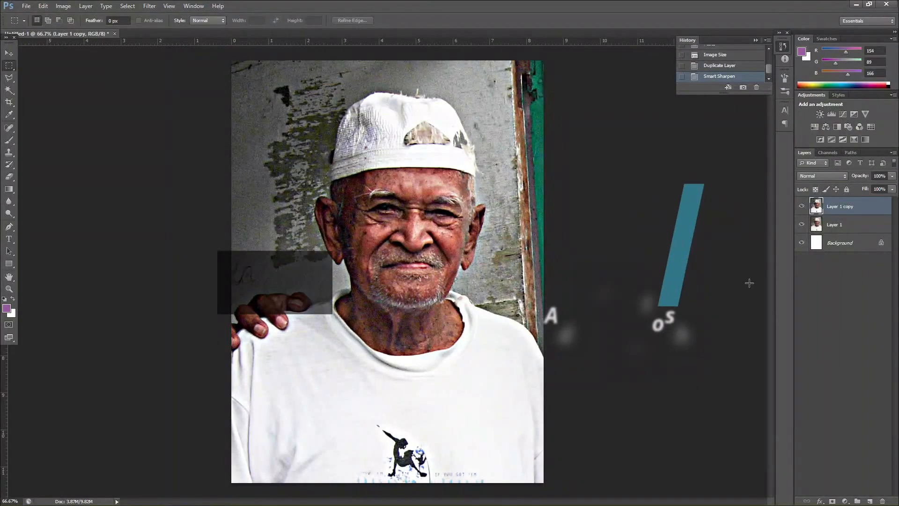
pyautogui.click(802, 209)
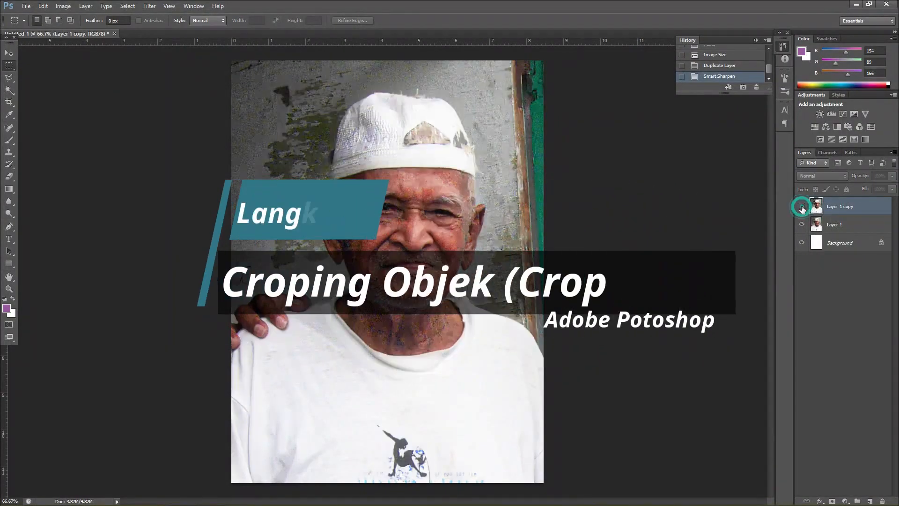
pyautogui.click(802, 209)
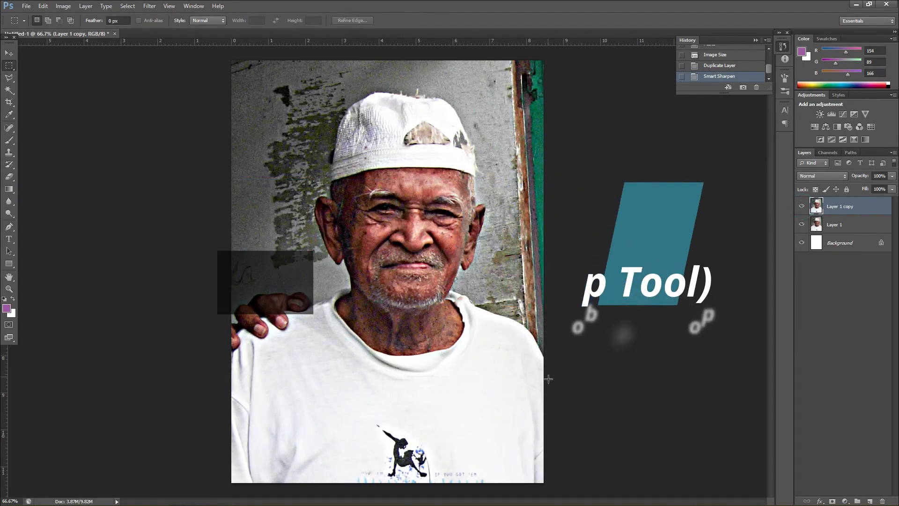
# - Start a Polygonal Lasso outline along the man's shoulder, from the image edge past the resting fingers up to the shirt collar
pyautogui.press('l')
pyautogui.scroll(5, 252, 353)
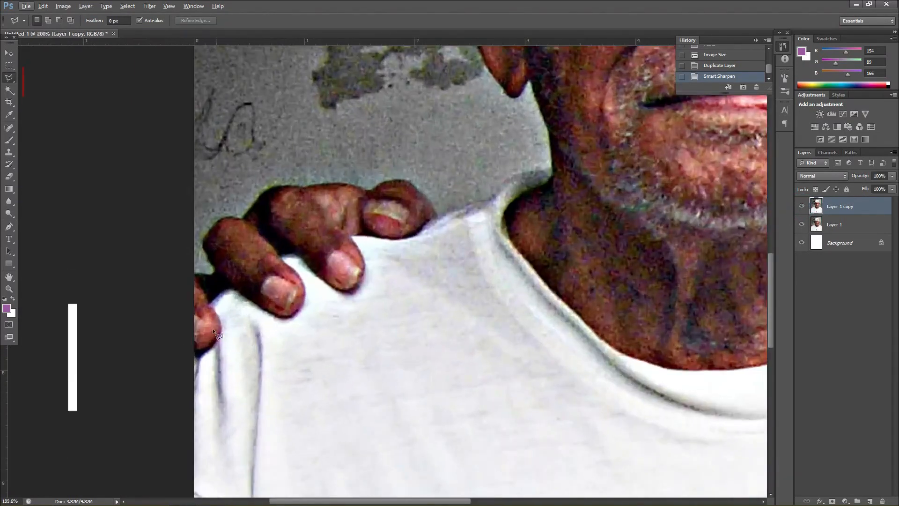
pyautogui.click(183, 346)
pyautogui.click(229, 299)
pyautogui.click(281, 265)
pyautogui.click(341, 244)
pyautogui.click(390, 240)
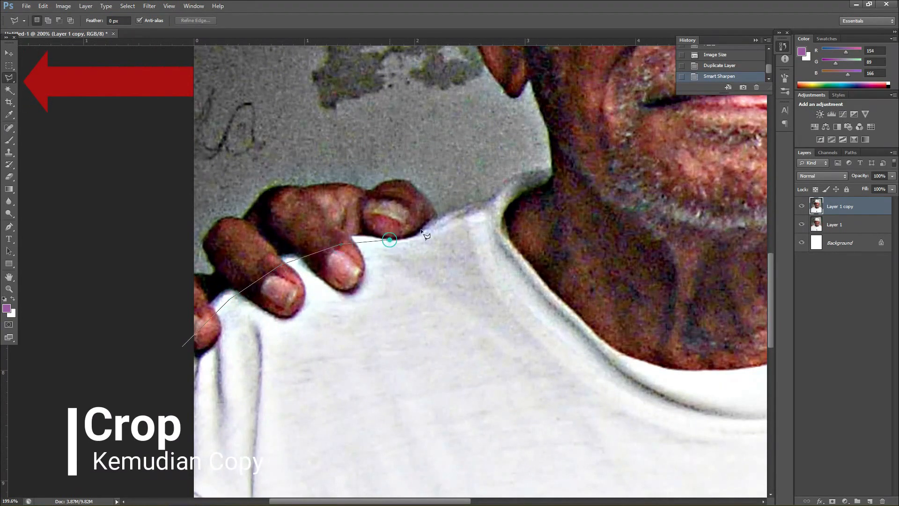
pyautogui.click(469, 206)
pyautogui.click(496, 201)
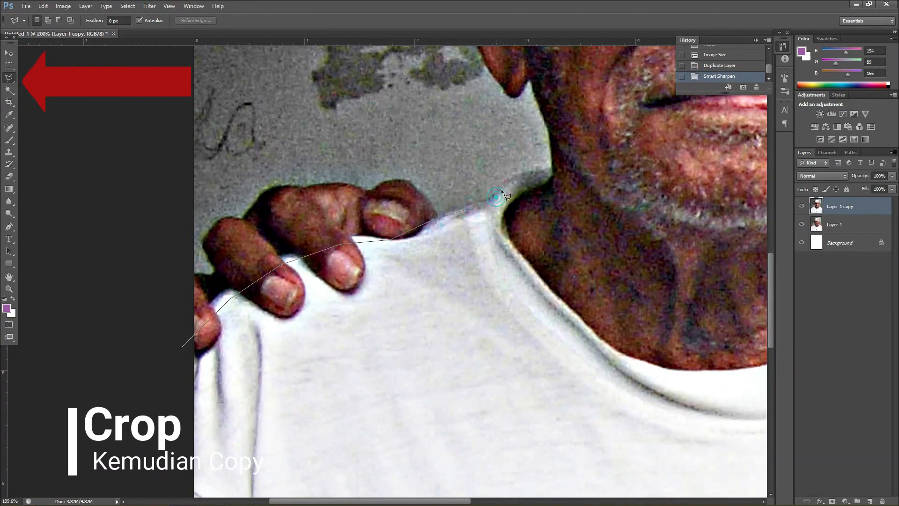
pyautogui.click(525, 174)
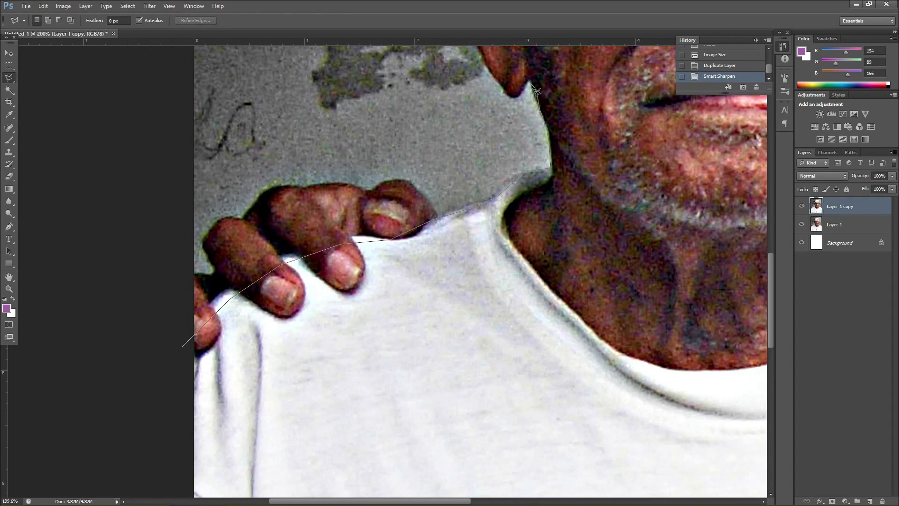
# - Continue the lasso outline up the neck, around the first ear and over the white cap to its far side
pyautogui.moveTo(497, 80); pyautogui.dragTo(406, 391)
pyautogui.click(393, 375)
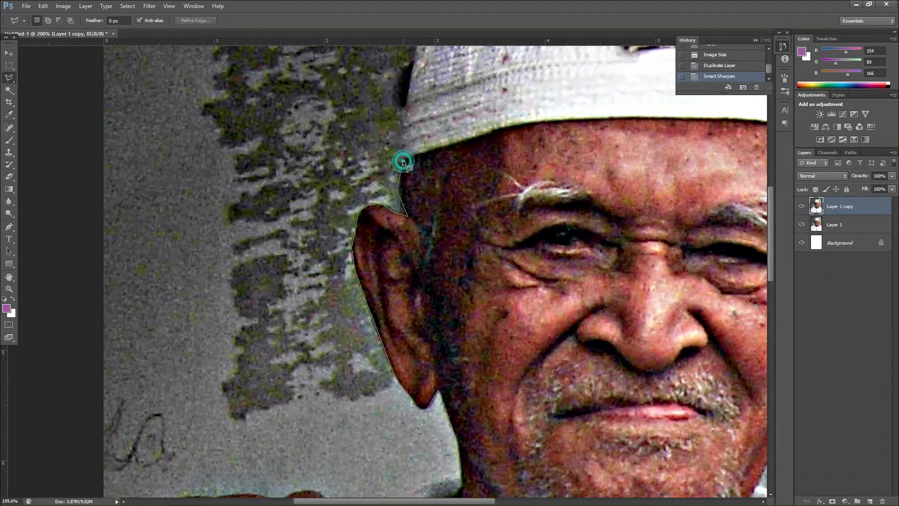
pyautogui.scroll(3, 397, 161)
pyautogui.click(424, 159)
pyautogui.click(453, 97)
pyautogui.scroll(1, 454, 97)
pyautogui.click(665, 119)
pyautogui.click(732, 117)
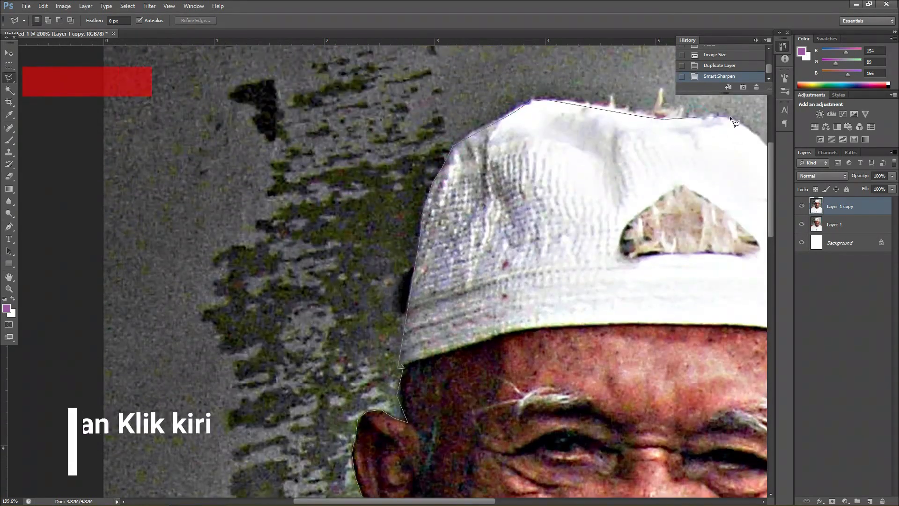
pyautogui.moveTo(733, 118); pyautogui.dragTo(518, 131)
pyautogui.click(577, 193)
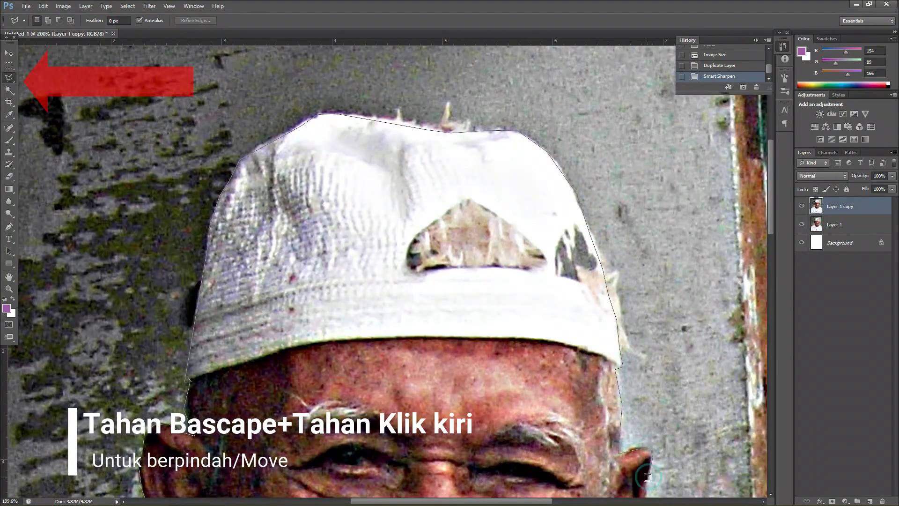
# - Continue the lasso outline around the second ear and down the jaw to the shirt collar
pyautogui.moveTo(648, 477); pyautogui.dragTo(504, 182)
pyautogui.click(501, 211)
pyautogui.click(487, 245)
pyautogui.click(472, 320)
pyautogui.click(441, 353)
pyautogui.click(435, 332)
pyautogui.click(402, 411)
pyautogui.click(453, 430)
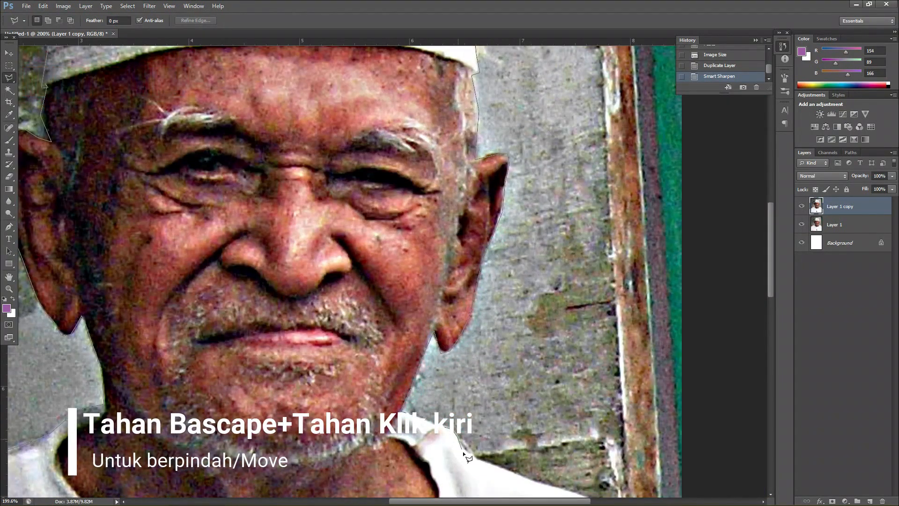
# - Trace the remaining shoulder, run the outline outside the canvas around the shirt's bottom, and close the selection around the man
pyautogui.click(463, 452)
pyautogui.click(535, 481)
pyautogui.click(578, 494)
pyautogui.moveTo(578, 495); pyautogui.dragTo(392, 339)
pyautogui.moveTo(505, 444)
pyautogui.mouseDown()
pyautogui.moveTo(560, 122)
pyautogui.moveTo(634, 95)
pyautogui.moveTo(630, 80)
pyautogui.moveTo(615, 149)
pyautogui.mouseUp()
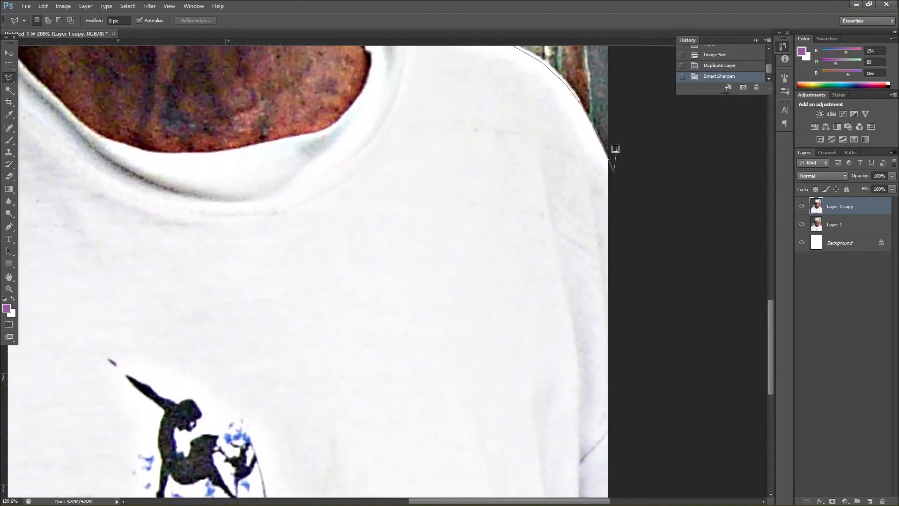
pyautogui.moveTo(615, 338); pyautogui.dragTo(671, 149)
pyautogui.click(668, 362)
pyautogui.moveTo(68, 384); pyautogui.dragTo(662, 409)
pyautogui.click(313, 381)
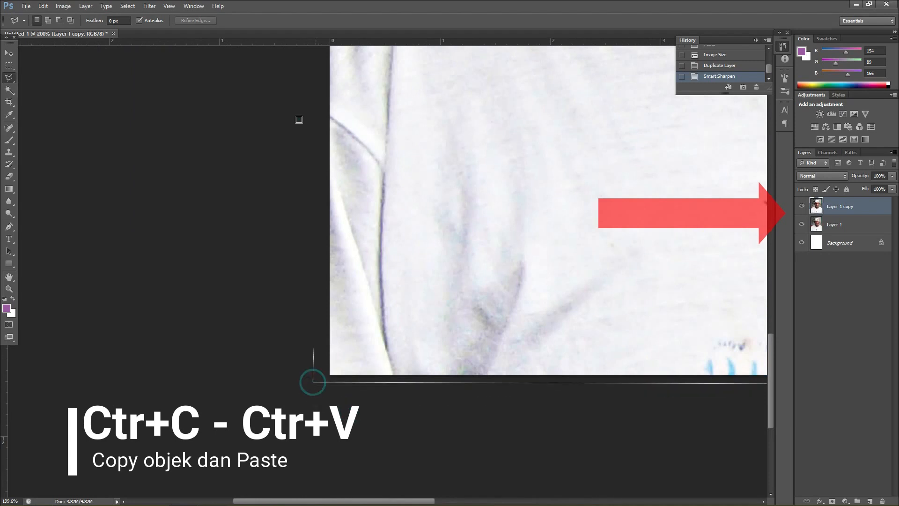
pyautogui.moveTo(299, 119); pyautogui.dragTo(286, 178)
pyautogui.doubleClick(287, 153)
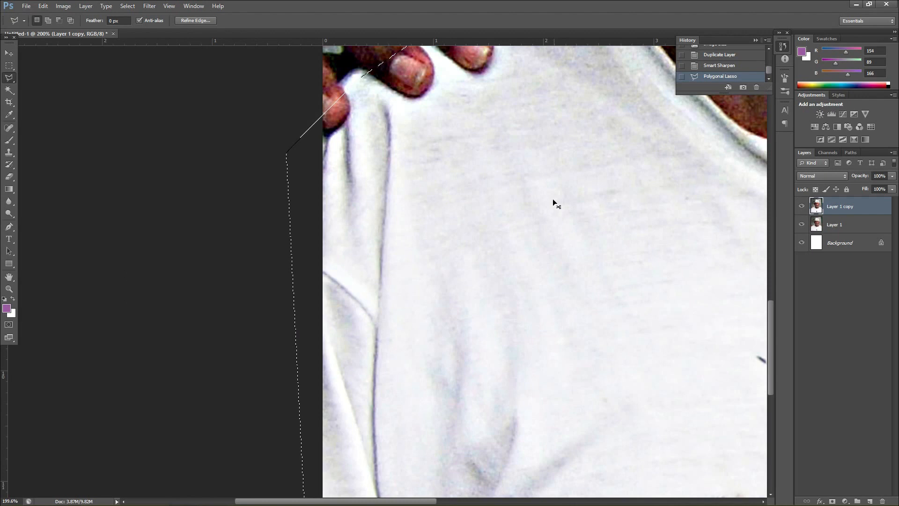
# - Copy the selected man onto a new layer and delete Layer 1 copy
pyautogui.hotkey('ctrl', 'c')
pyautogui.hotkey('ctrl', 'v')
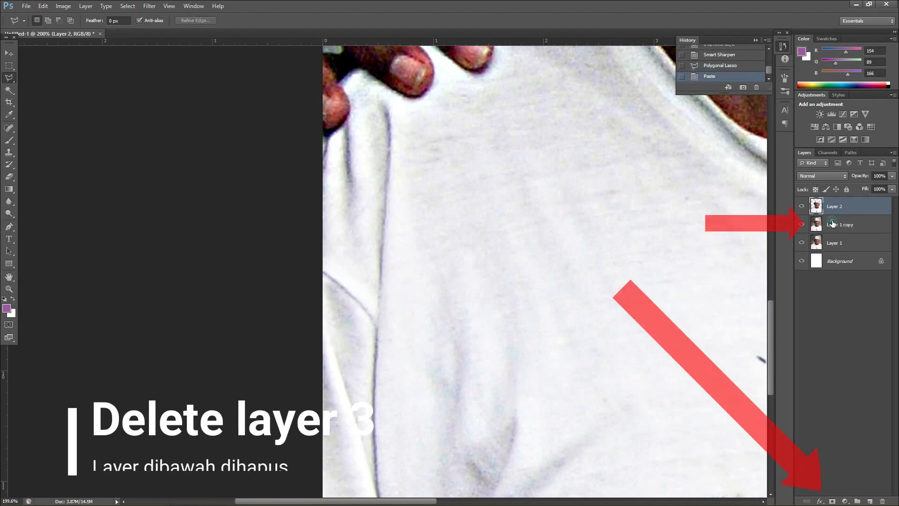
pyautogui.click(832, 224)
pyautogui.press('Delete')
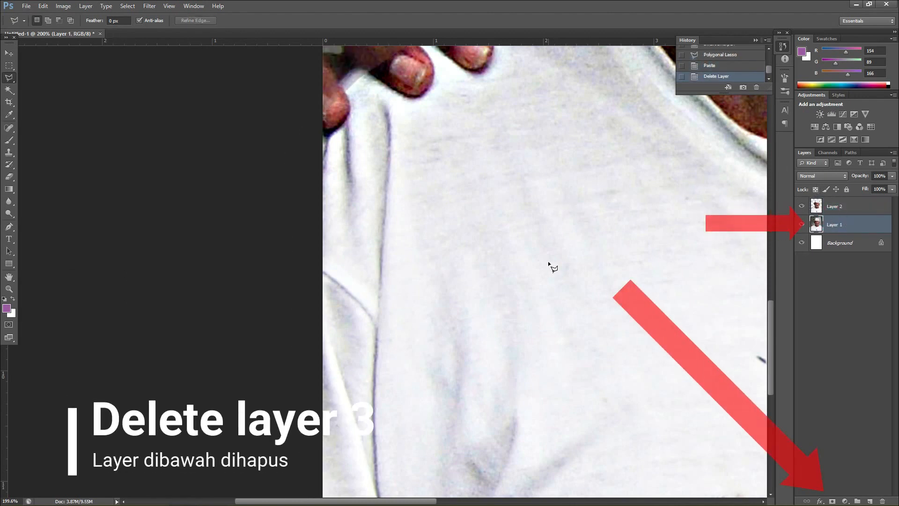
# - Hide Layer 1 and the Background so that only the cut-out man on Layer 2 is shown
pyautogui.scroll(-5, 549, 263)
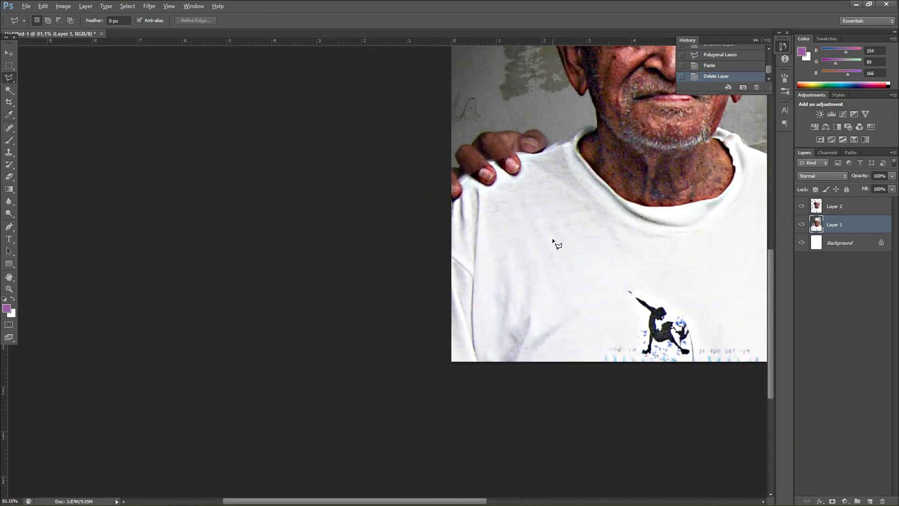
pyautogui.moveTo(627, 192); pyautogui.dragTo(352, 342)
pyautogui.click(802, 224)
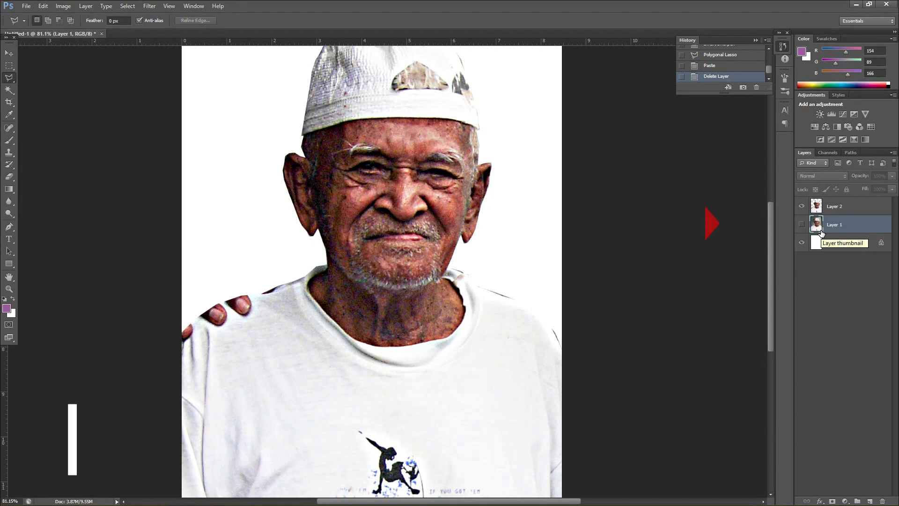
pyautogui.click(801, 242)
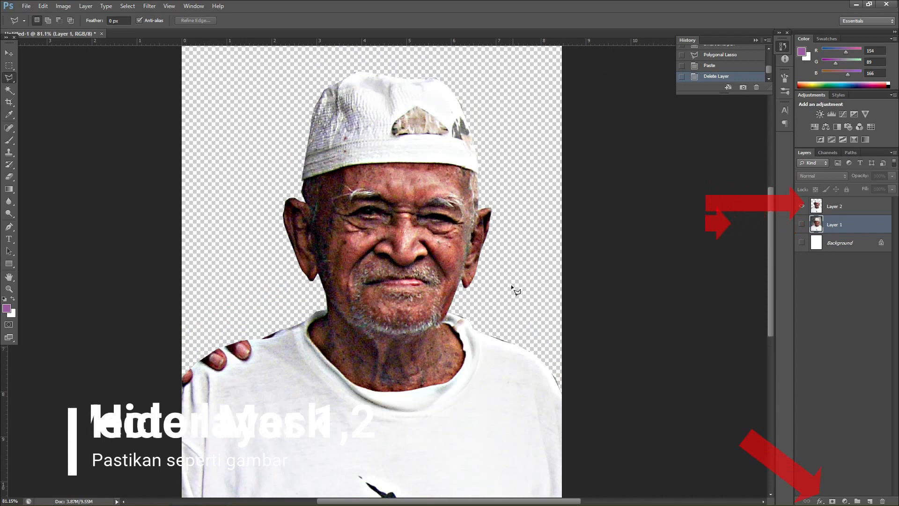
pyautogui.click(85, 6)
pyautogui.moveTo(113, 33)
pyautogui.click(43, 6)
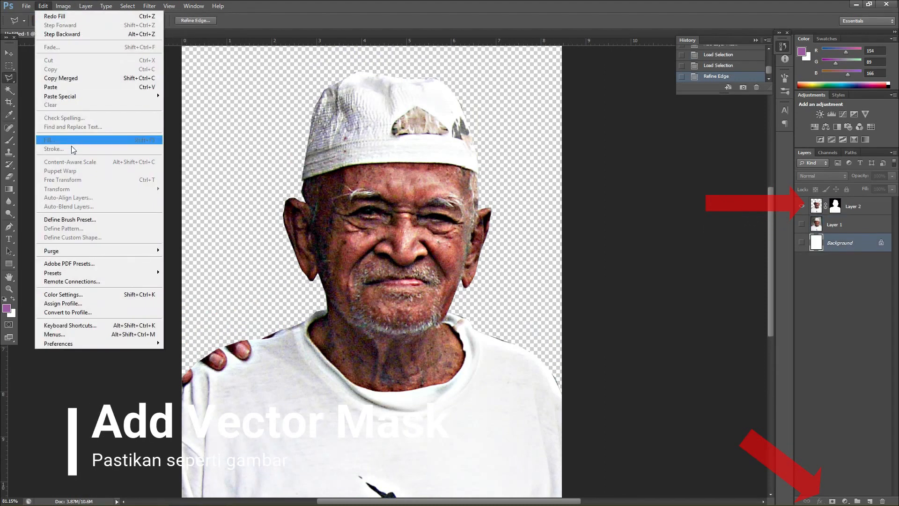
pyautogui.click(609, 279)
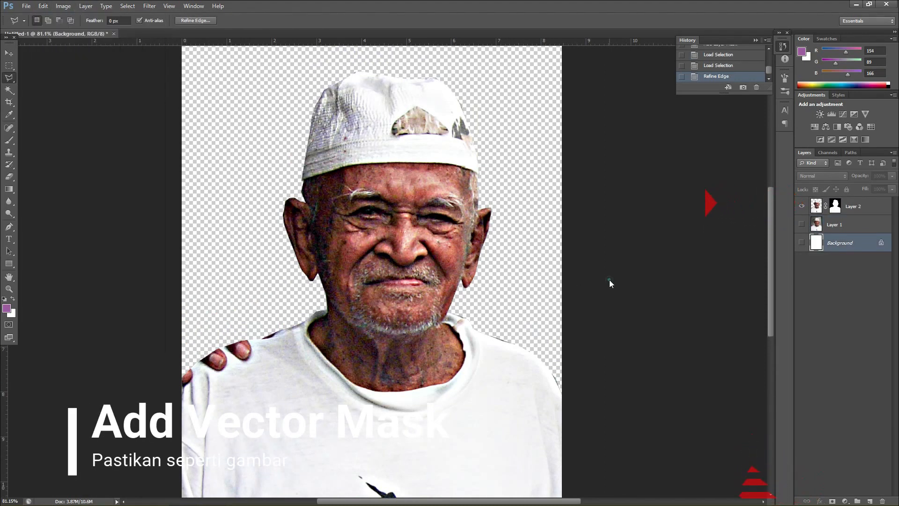
# - Show the Background layer and set Layer 3's blend mode to Normal
pyautogui.click(802, 242)
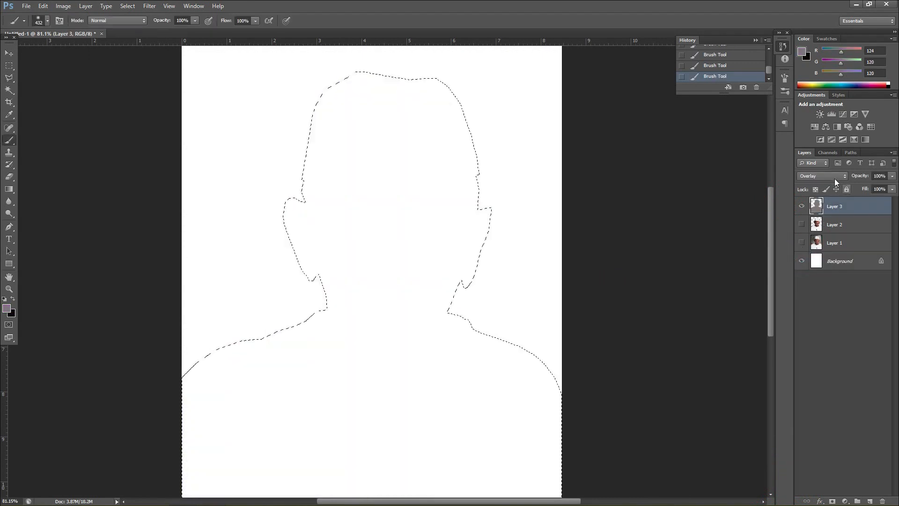
pyautogui.click(823, 176)
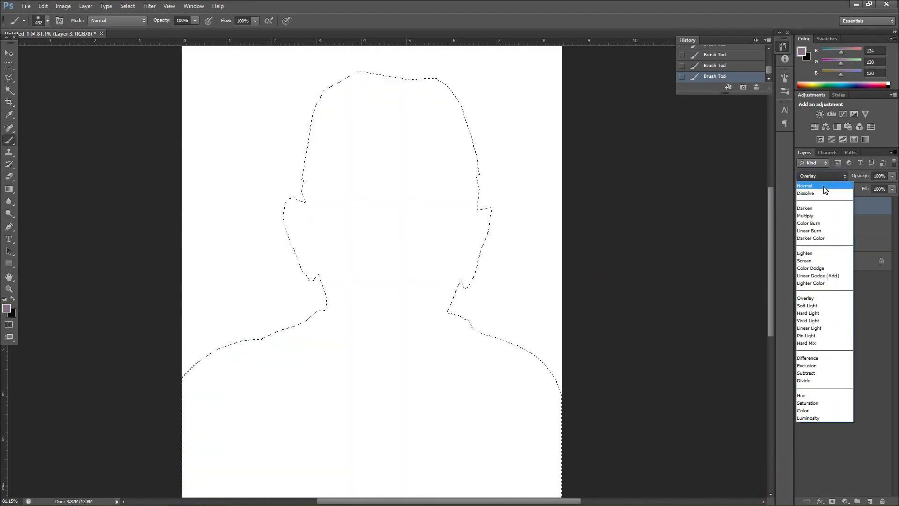
pyautogui.click(824, 170)
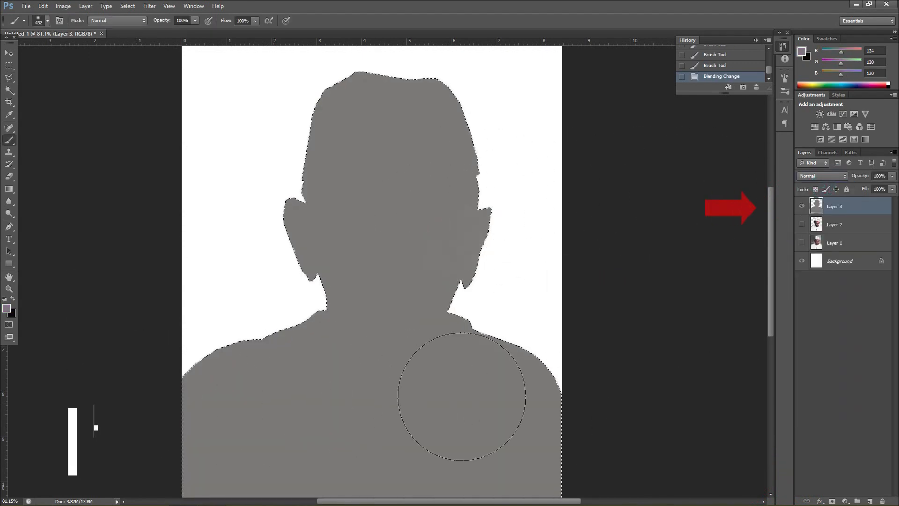
# - Brush grey over the selected silhouette on Layer 3 and hide the Background layer
pyautogui.moveTo(461, 263); pyautogui.dragTo(428, 327)
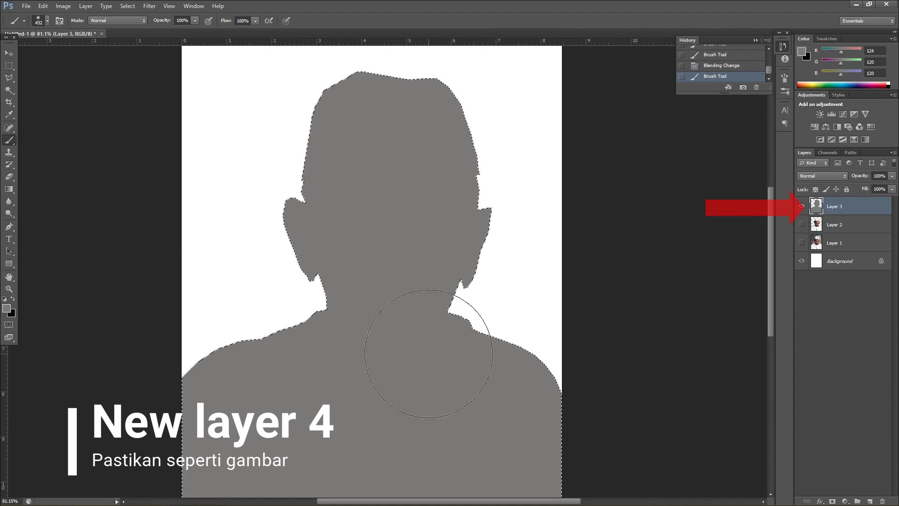
pyautogui.click(801, 260)
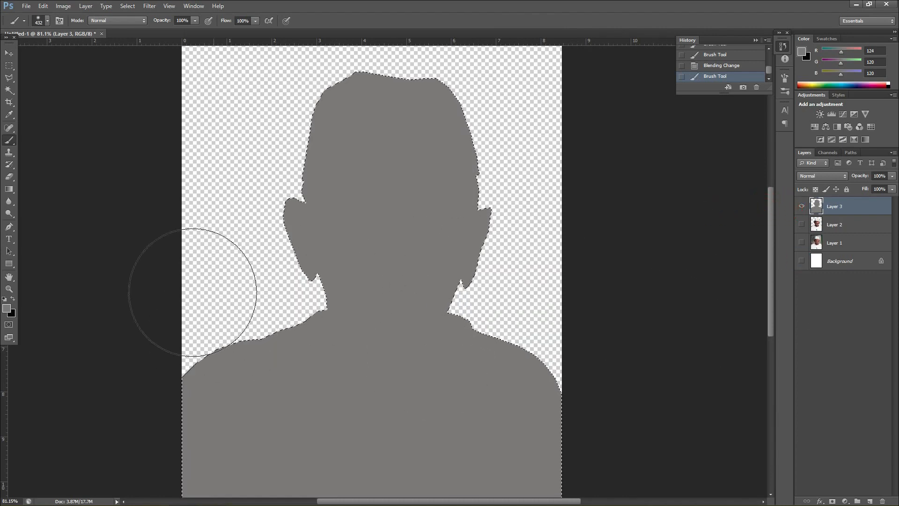
# - Deselect the silhouette, hide Layer 3, and show Layer 2 with the cut-out man
pyautogui.click(9, 53)
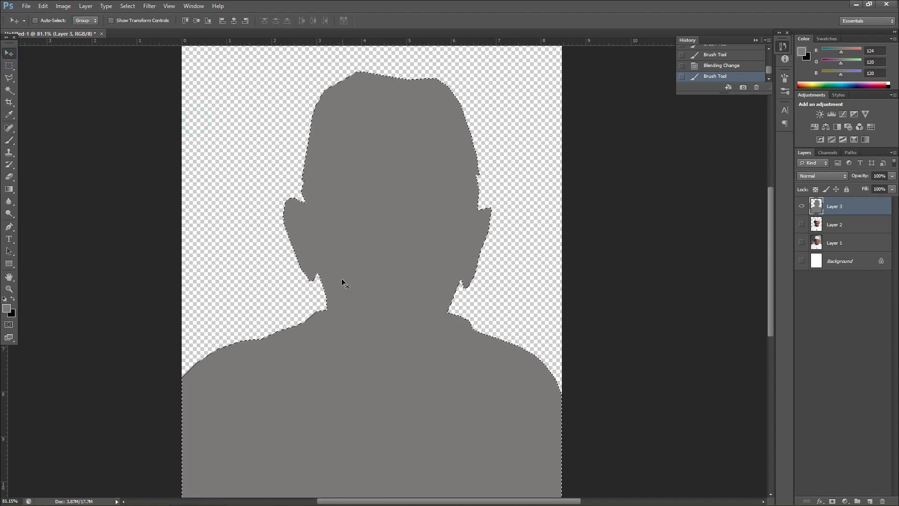
pyautogui.click(8, 65)
pyautogui.hotkey('ctrl', 'd')
pyautogui.click(801, 206)
pyautogui.click(801, 225)
# - Try to smooth the chin on Layer 2 with the Mixer Brush at 43 px and 32 px, undoing the strokes
pyautogui.scroll(5, 354, 302)
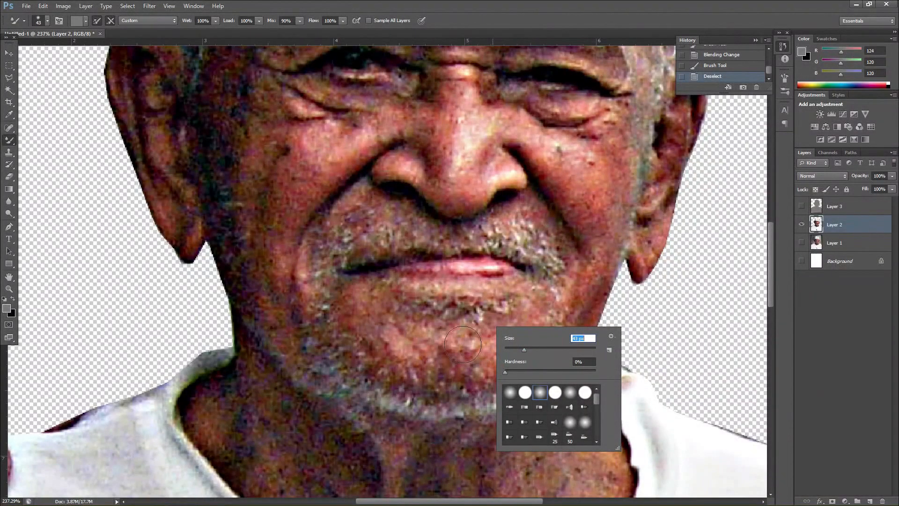
pyautogui.click(452, 344)
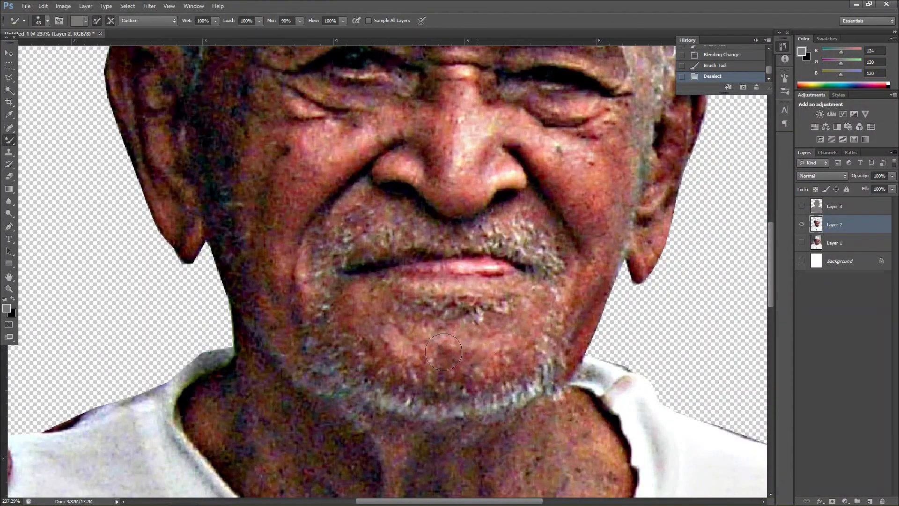
pyautogui.moveTo(444, 351); pyautogui.dragTo(462, 353)
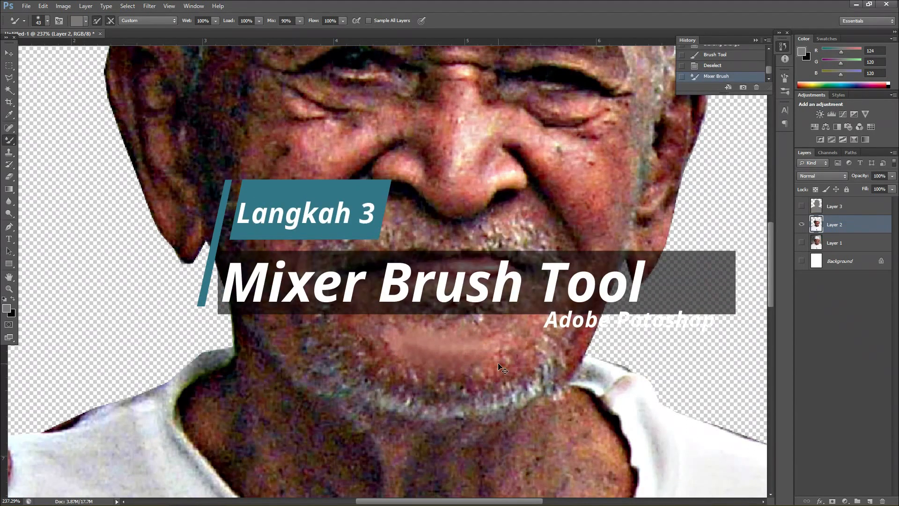
pyautogui.hotkey('ctrl', 'z')
pyautogui.rightClick(502, 364)
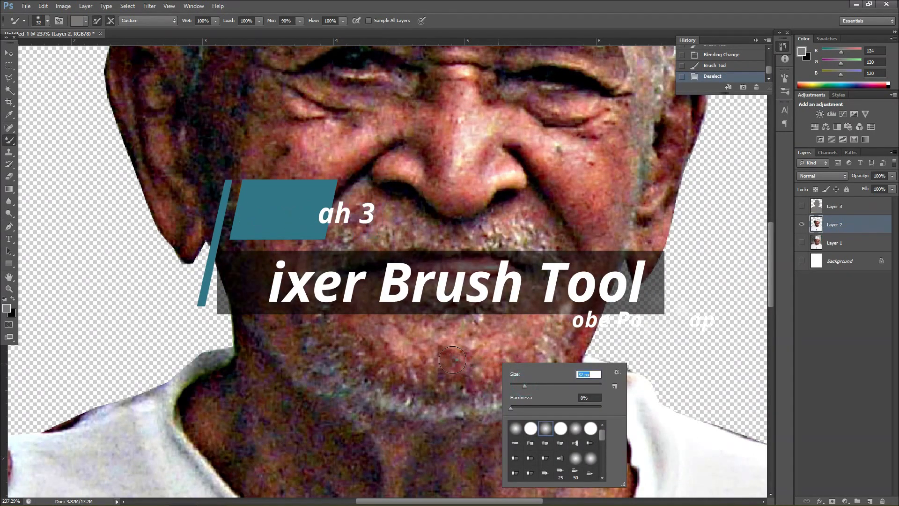
pyautogui.click(501, 350)
pyautogui.moveTo(500, 351)
pyautogui.mouseDown()
pyautogui.moveTo(431, 333)
pyautogui.moveTo(502, 337)
pyautogui.mouseUp()
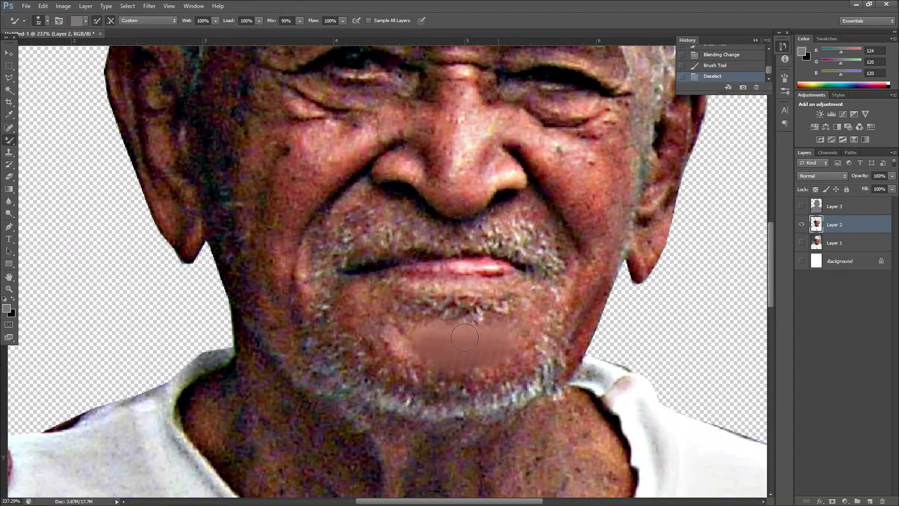
pyautogui.moveTo(431, 330)
pyautogui.mouseDown()
pyautogui.moveTo(415, 319)
pyautogui.moveTo(500, 301)
pyautogui.moveTo(400, 298)
pyautogui.moveTo(486, 328)
pyautogui.mouseUp()
pyautogui.hotkey('ctrl', 'z')
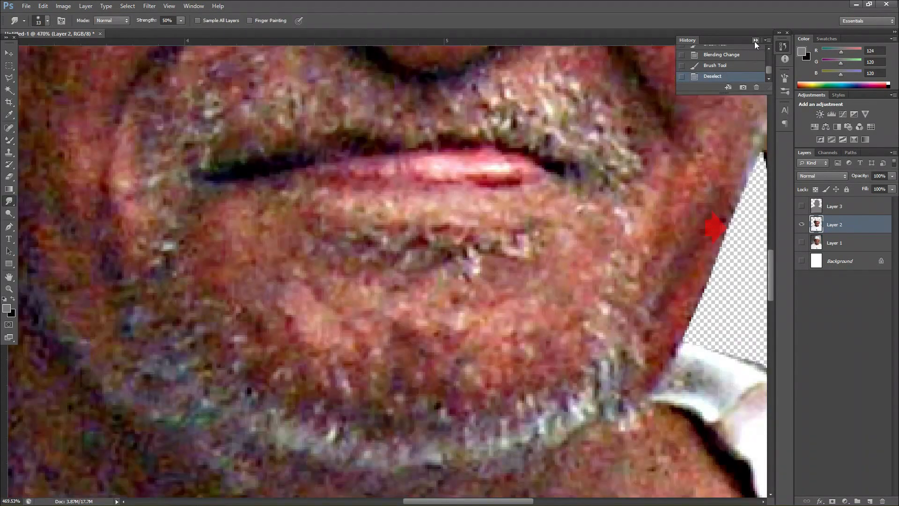
# - Apply Color Balance to Layer 2's midtones with colour levels +14, 0 and -27
pyautogui.click(755, 40)
pyautogui.click(63, 6)
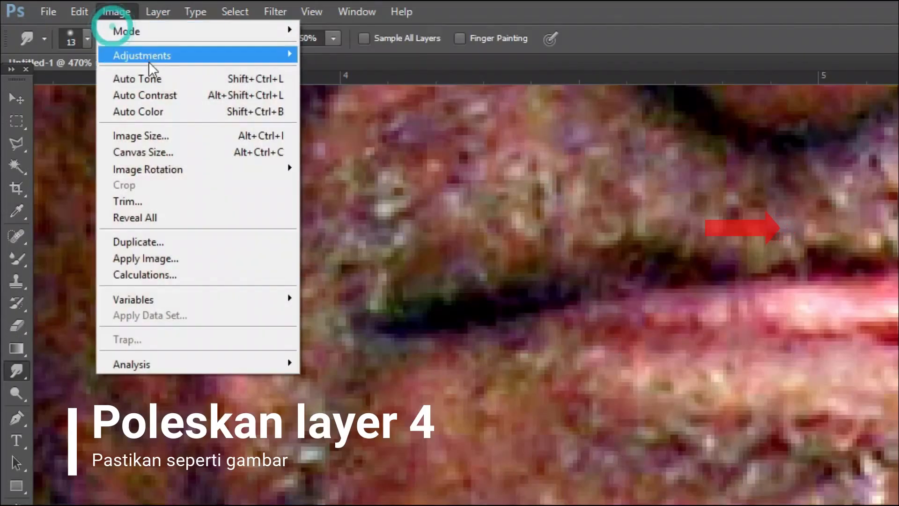
pyautogui.moveTo(166, 56)
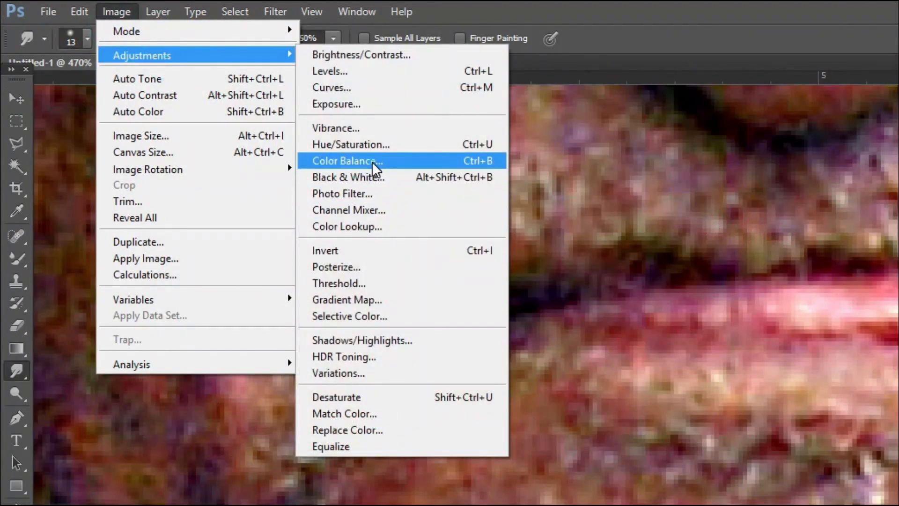
pyautogui.click(370, 150)
pyautogui.moveTo(614, 226); pyautogui.dragTo(601, 224)
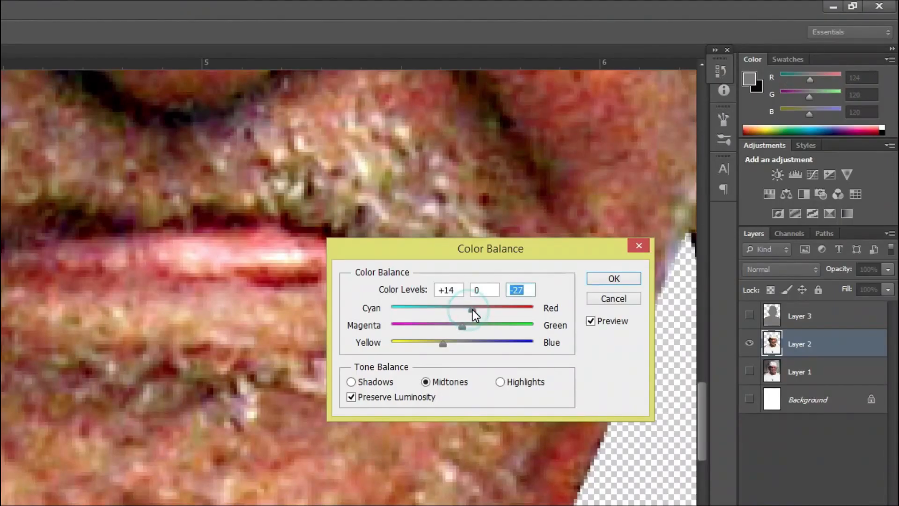
pyautogui.click(473, 310)
pyautogui.click(614, 278)
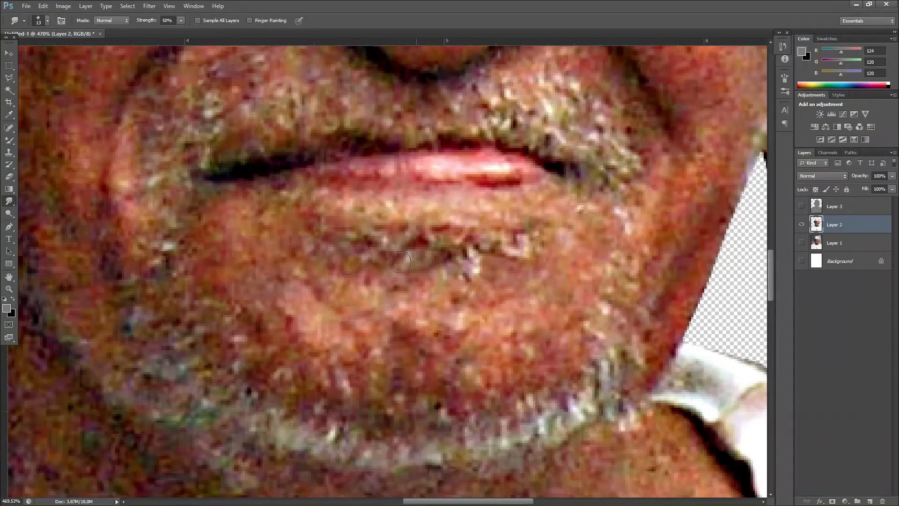
# - Apply Oil Paint to the cut-out man with Stylization 1.54, Cleanliness 10, Scale 10, Bristle Detail 10, Angular Direction 126 and Shine 1.3
pyautogui.scroll(-5, 464, 246)
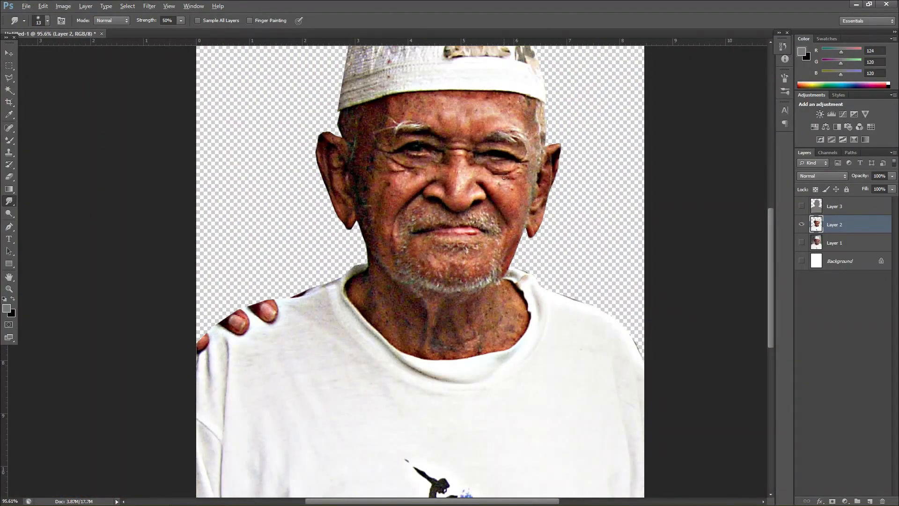
pyautogui.scroll(5, 504, 177)
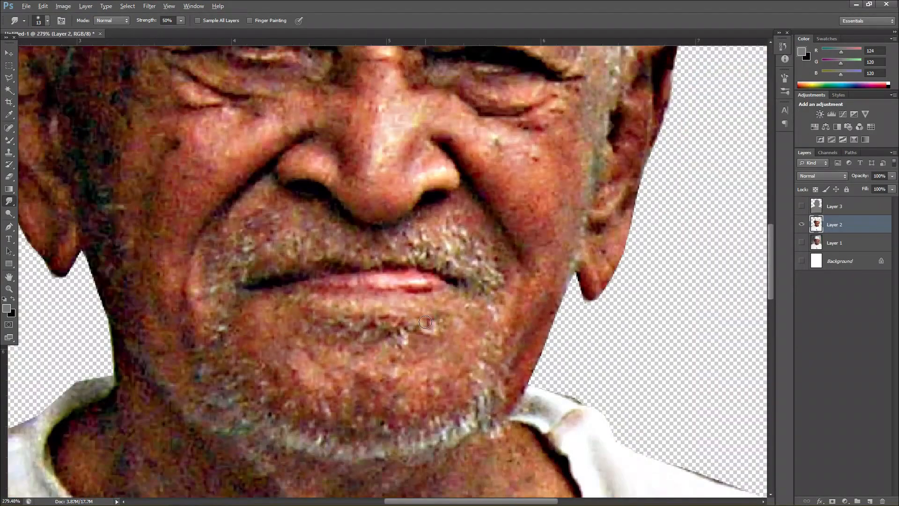
pyautogui.scroll(-1, 425, 322)
pyautogui.scroll(-2, 403, 340)
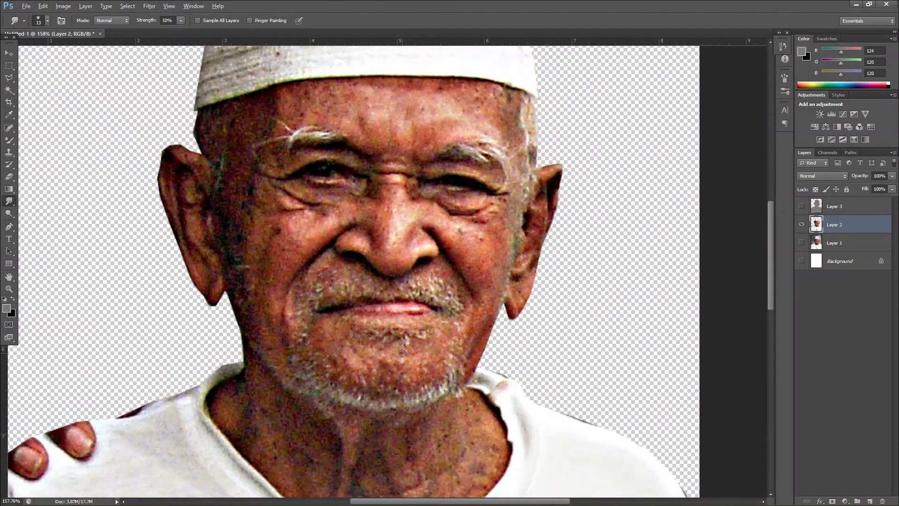
pyautogui.click(149, 5)
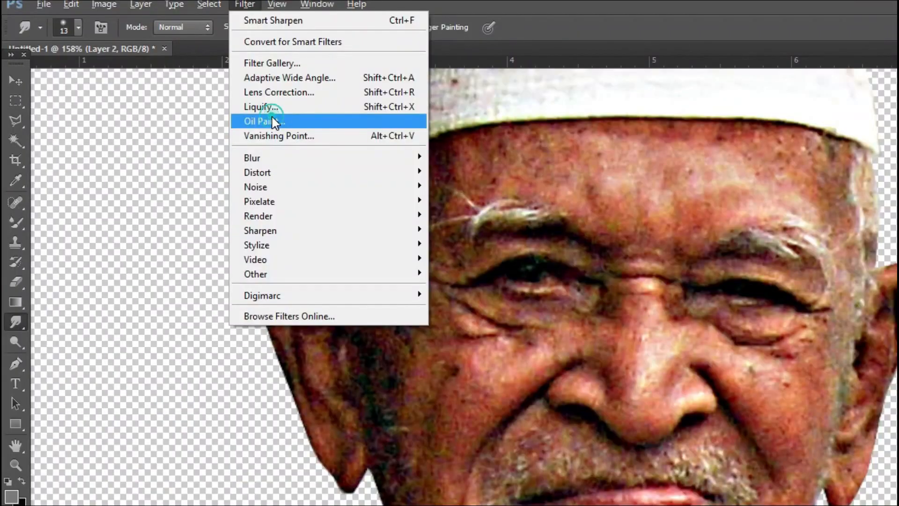
pyautogui.click(163, 78)
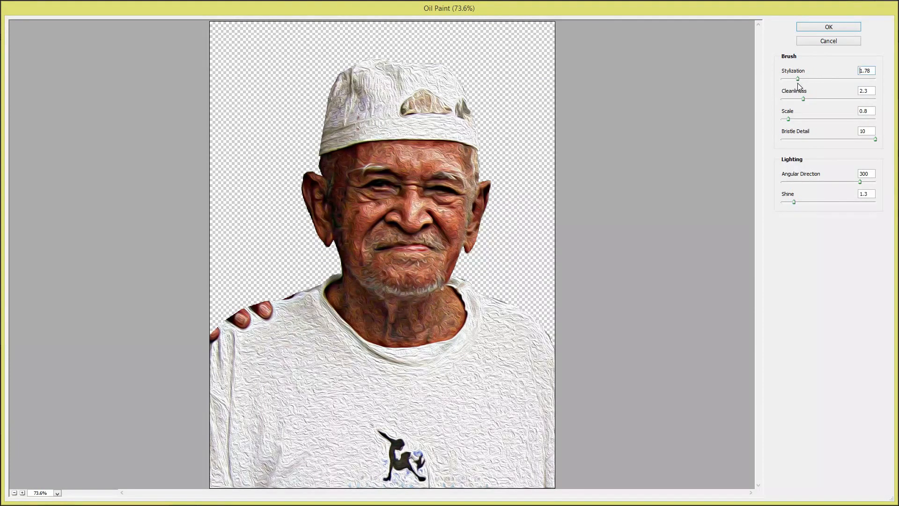
pyautogui.moveTo(801, 98); pyautogui.dragTo(783, 99)
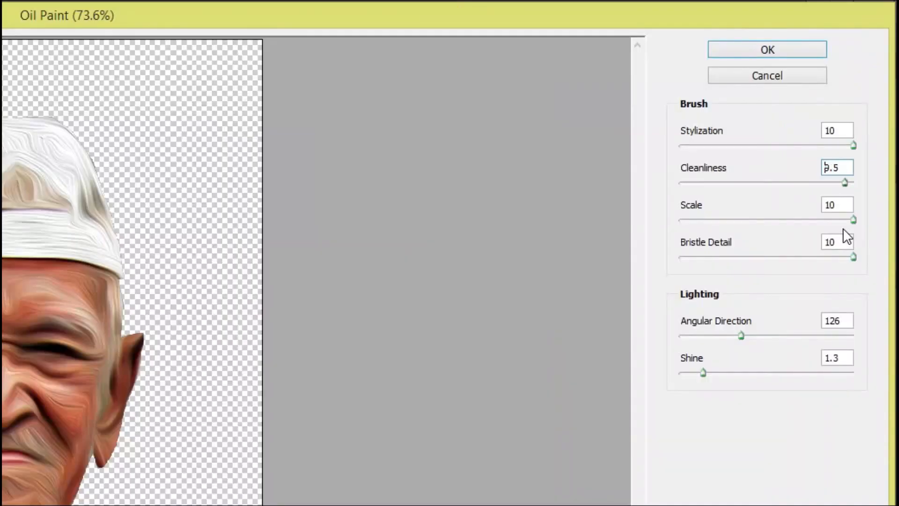
pyautogui.moveTo(871, 124); pyautogui.dragTo(855, 124)
pyautogui.moveTo(802, 229); pyautogui.dragTo(684, 229)
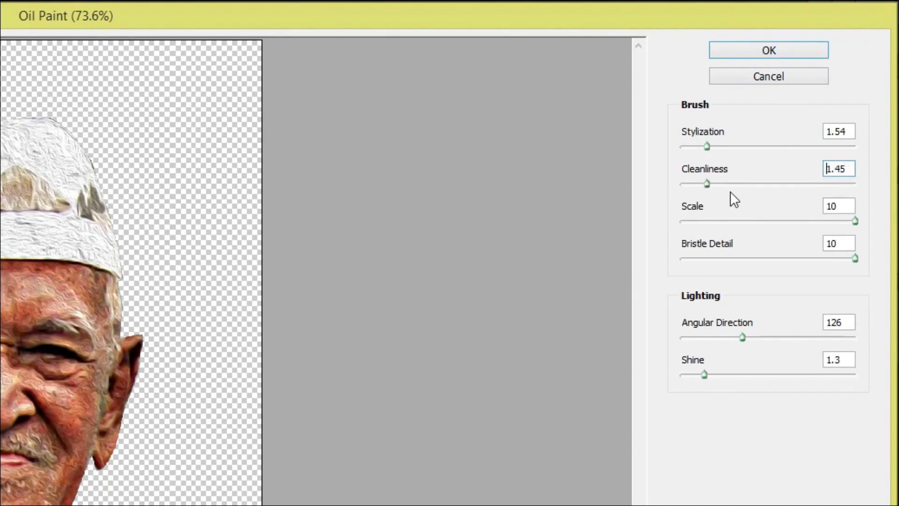
pyautogui.moveTo(730, 191); pyautogui.dragTo(890, 199)
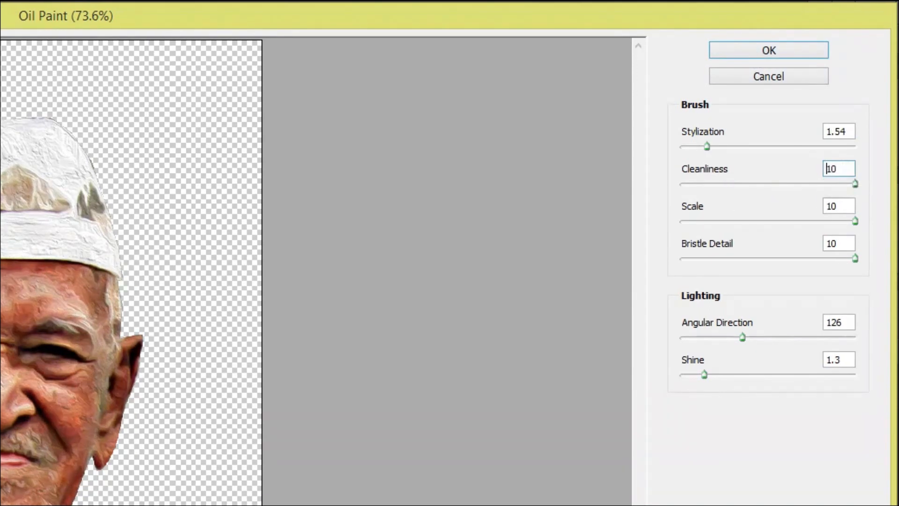
pyautogui.click(761, 54)
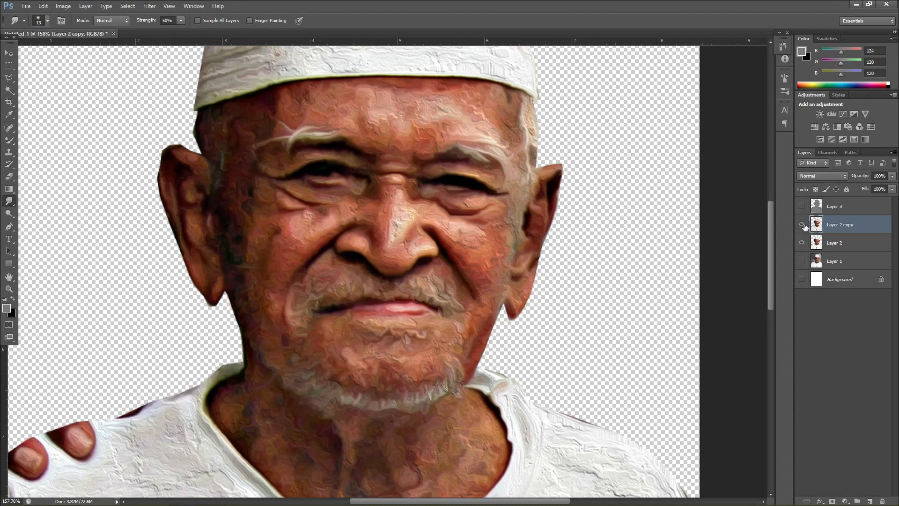
# - Toggle Layer 2 copy's visibility to compare the oil-painted portrait with the unfiltered Layer 2
pyautogui.click(802, 225)
pyautogui.click(802, 225)
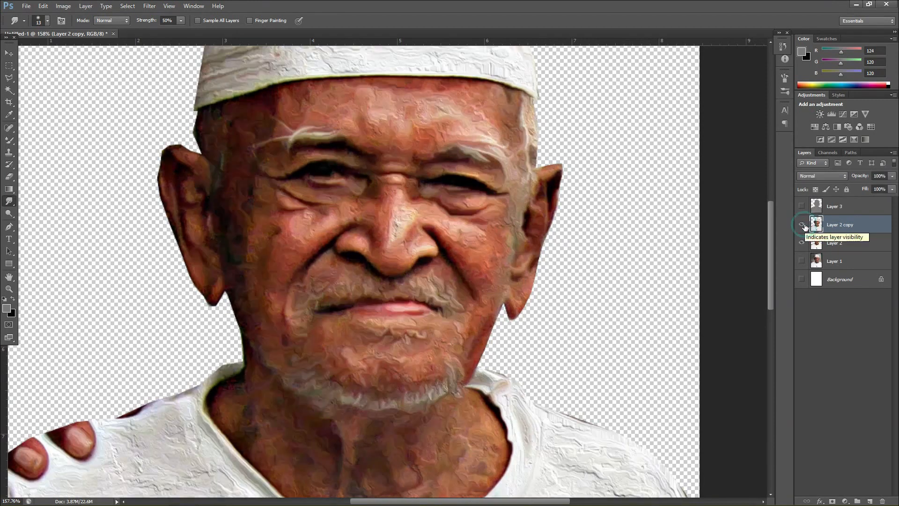
pyautogui.click(802, 225)
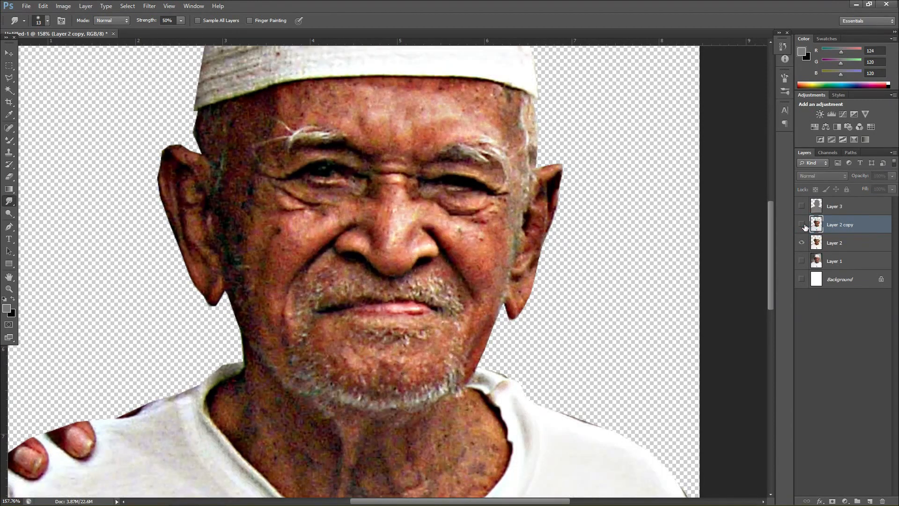
pyautogui.click(802, 225)
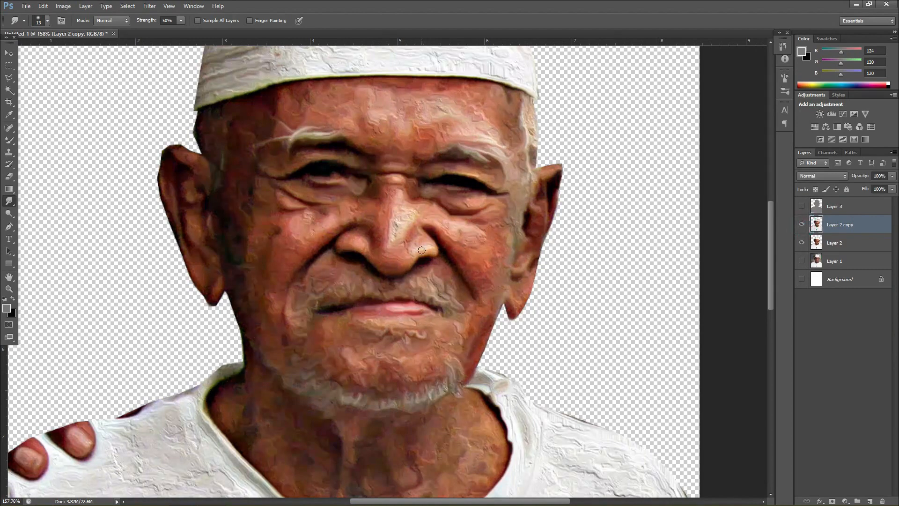
# - Smudge the nostrils and bridge of the nose on Layer 2 copy with a 13 px brush at 50% strength
pyautogui.scroll(8, 405, 252)
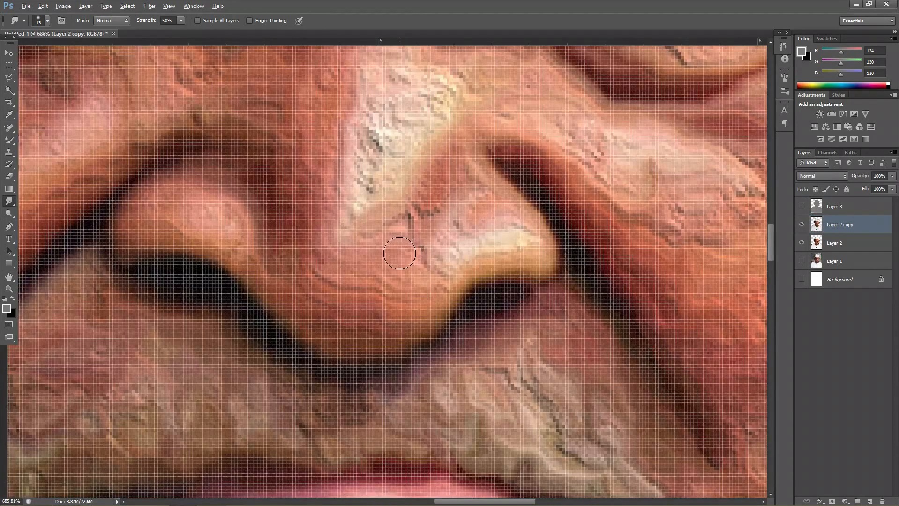
pyautogui.scroll(-2, 399, 253)
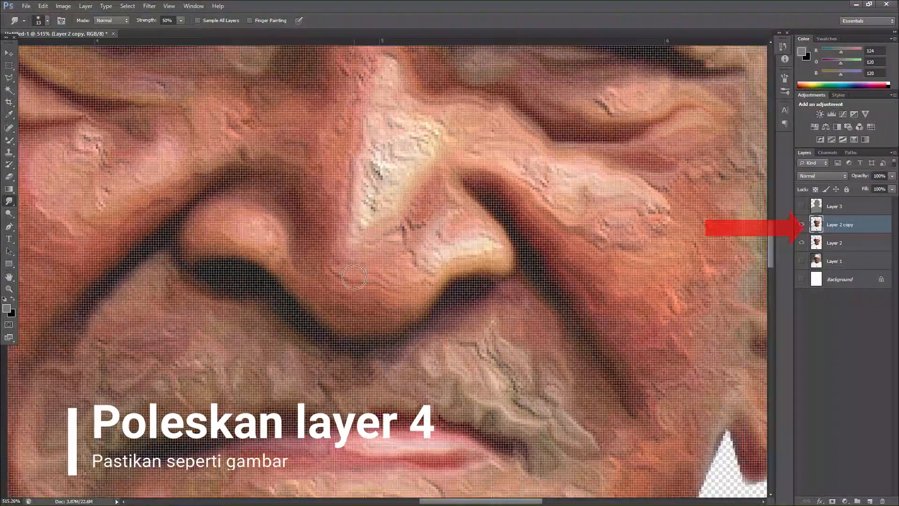
pyautogui.scroll(-1, 354, 277)
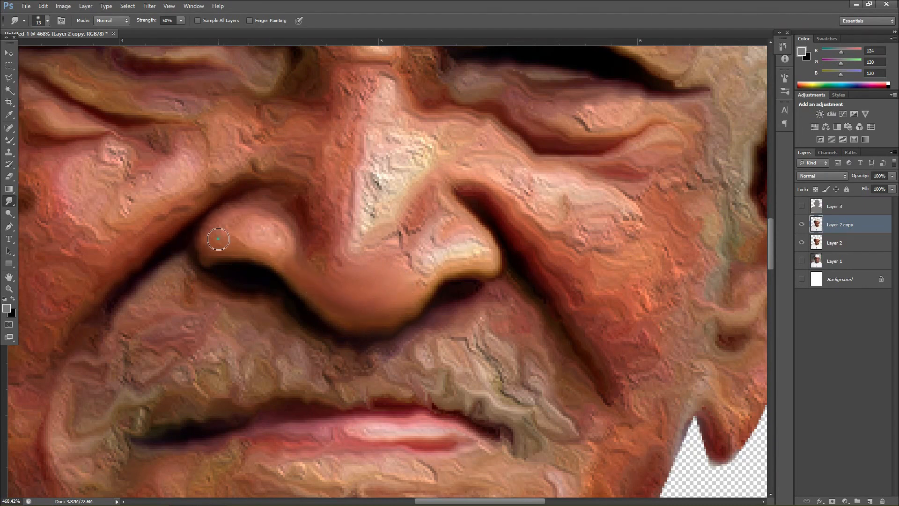
pyautogui.moveTo(283, 243); pyautogui.dragTo(253, 226)
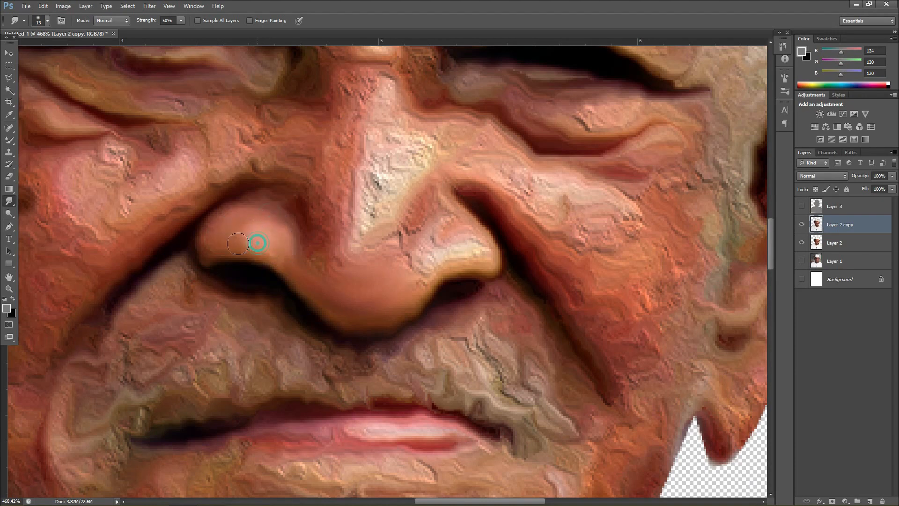
pyautogui.moveTo(431, 260)
pyautogui.mouseDown()
pyautogui.moveTo(472, 246)
pyautogui.moveTo(411, 233)
pyautogui.moveTo(388, 120)
pyautogui.moveTo(338, 255)
pyautogui.moveTo(336, 89)
pyautogui.moveTo(448, 100)
pyautogui.moveTo(504, 155)
pyautogui.moveTo(609, 294)
pyautogui.moveTo(705, 183)
pyautogui.moveTo(646, 106)
pyautogui.moveTo(467, 81)
pyautogui.mouseUp()
# - Set the Smudge strength to 34% and smooth the painted skin around the nose and cheeks
pyautogui.press('3')
pyautogui.press('4')
pyautogui.scroll(5, 467, 82)
pyautogui.moveTo(391, 227)
pyautogui.mouseDown()
pyautogui.moveTo(319, 274)
pyautogui.moveTo(86, 361)
pyautogui.moveTo(194, 308)
pyautogui.mouseUp()
pyautogui.moveTo(56, 374); pyautogui.dragTo(349, 292)
pyautogui.moveTo(278, 247); pyautogui.dragTo(339, 294)
# - Enlarge the Smudge brush to 66 px and smooth the cheeks and lower face on Layer 2 copy
pyautogui.press(']')
pyautogui.press(']')
pyautogui.press(']')
pyautogui.press(']')
pyautogui.press(']')
pyautogui.press(']')
pyautogui.press(']')
pyautogui.press(']')
pyautogui.moveTo(236, 197)
pyautogui.mouseDown()
pyautogui.moveTo(205, 335)
pyautogui.moveTo(281, 440)
pyautogui.moveTo(464, 346)
pyautogui.moveTo(528, 363)
pyautogui.moveTo(632, 251)
pyautogui.mouseUp()
pyautogui.scroll(-4, 205, 335)
pyautogui.scroll(-4, 464, 347)
pyautogui.scroll(-4, 529, 363)
pyautogui.moveTo(170, 384)
pyautogui.mouseDown()
pyautogui.moveTo(268, 261)
pyautogui.moveTo(496, 431)
pyautogui.mouseUp()
pyautogui.scroll(-5, 496, 357)
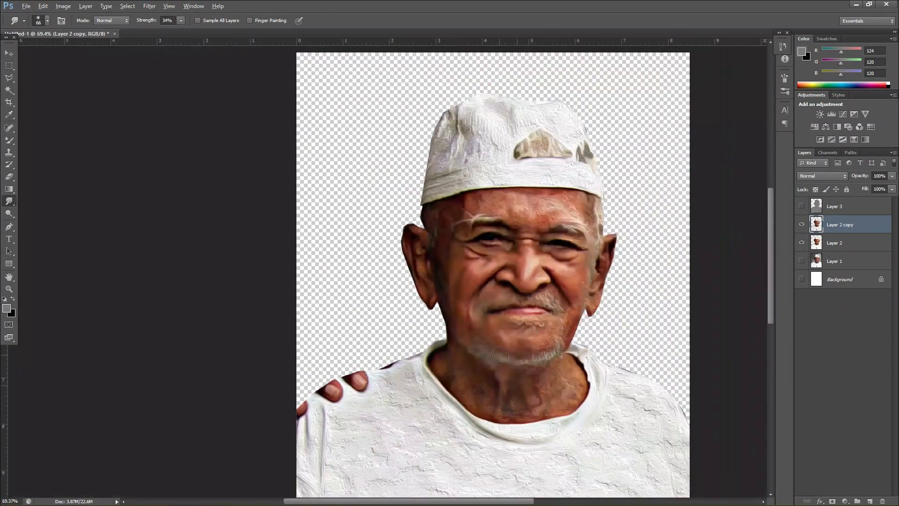
# - Reduce the Smudge brush to 15 px and smooth the chin and the beard along the jawline
pyautogui.scroll(5, 588, 366)
pyautogui.rightClick(445, 243)
pyautogui.click(454, 271)
pyautogui.moveTo(403, 293)
pyautogui.mouseDown()
pyautogui.moveTo(375, 313)
pyautogui.moveTo(506, 280)
pyautogui.moveTo(412, 230)
pyautogui.moveTo(356, 162)
pyautogui.moveTo(290, 169)
pyautogui.mouseUp()
pyautogui.moveTo(359, 127)
pyautogui.mouseDown()
pyautogui.moveTo(439, 132)
pyautogui.moveTo(476, 163)
pyautogui.moveTo(470, 213)
pyautogui.moveTo(545, 190)
pyautogui.moveTo(539, 278)
pyautogui.mouseUp()
pyautogui.moveTo(551, 119)
pyautogui.mouseDown()
pyautogui.moveTo(481, 168)
pyautogui.moveTo(501, 232)
pyautogui.mouseUp()
pyautogui.moveTo(439, 358)
pyautogui.mouseDown()
pyautogui.moveTo(457, 336)
pyautogui.moveTo(437, 334)
pyautogui.mouseUp()
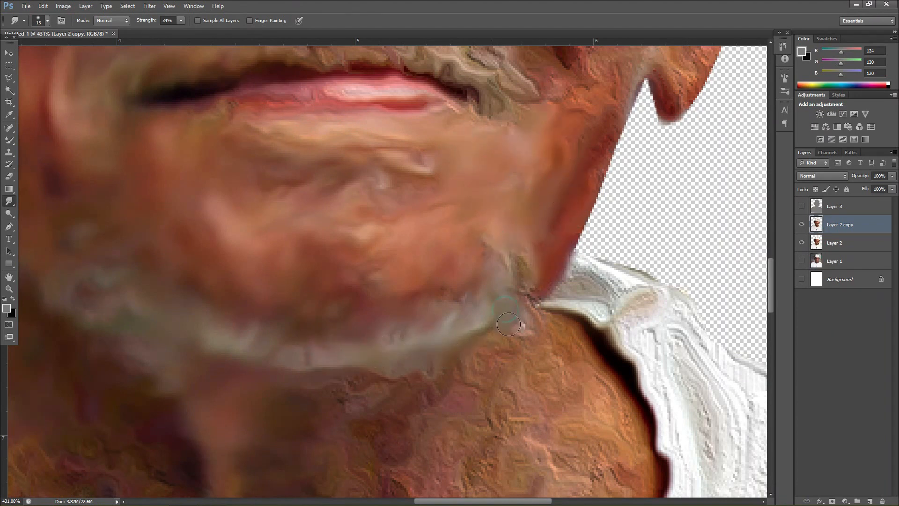
# - Set the Smudge brush to 162 px and smooth the painted texture across the neck above the shirt collar
pyautogui.rightClick(477, 398)
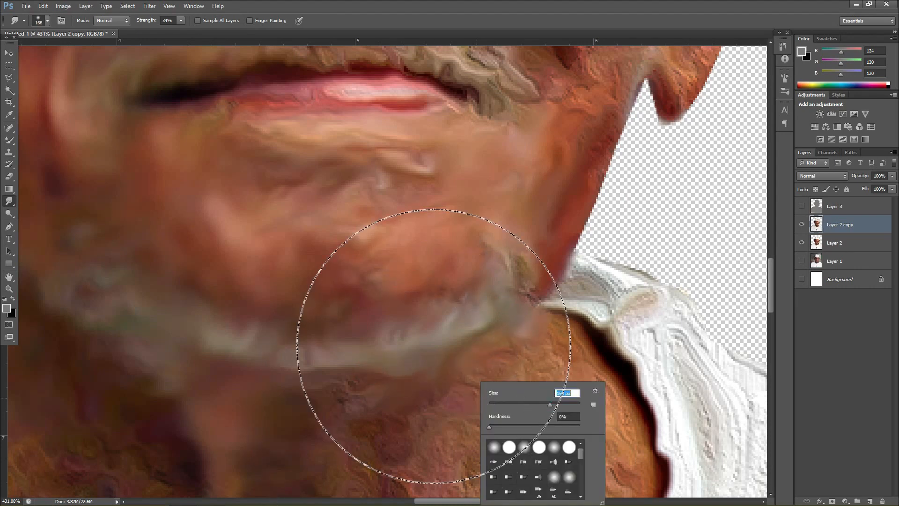
pyautogui.click(430, 193)
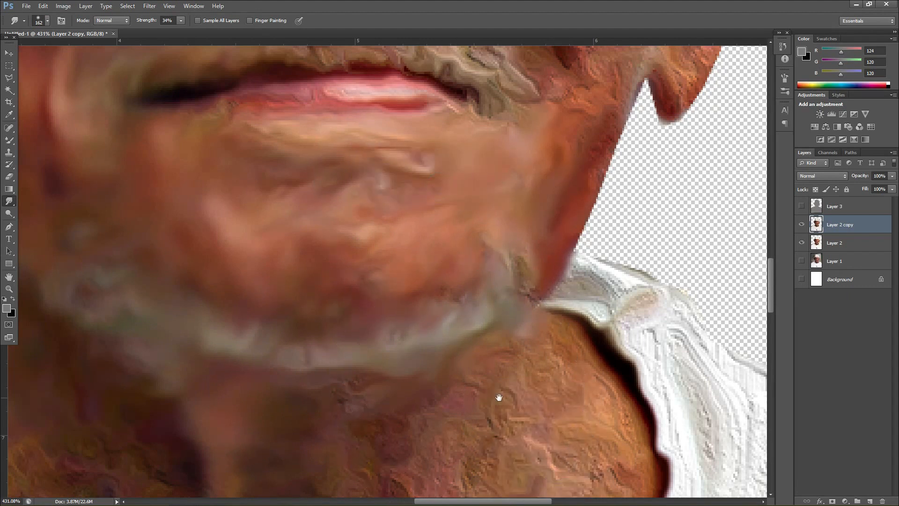
pyautogui.moveTo(499, 380); pyautogui.dragTo(480, 170)
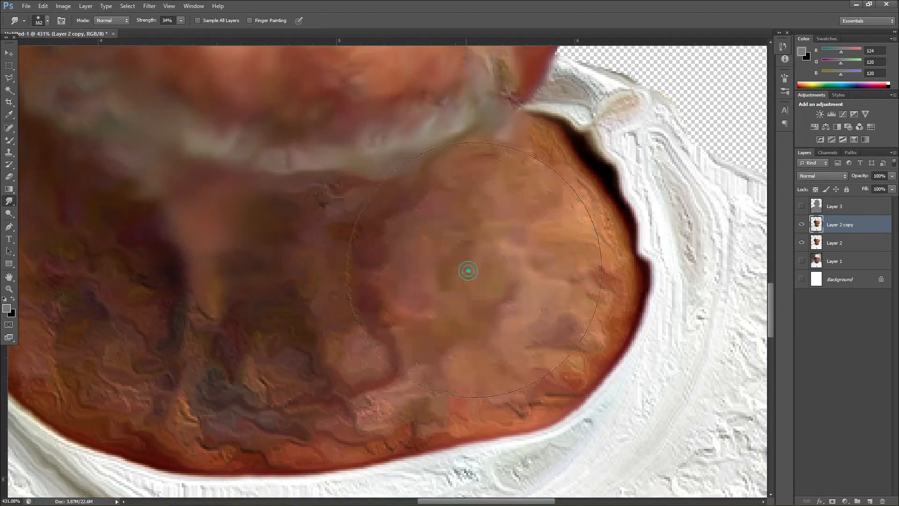
pyautogui.moveTo(407, 293); pyautogui.dragTo(440, 298)
pyautogui.moveTo(239, 321); pyautogui.dragTo(299, 331)
pyautogui.moveTo(109, 330); pyautogui.dragTo(196, 347)
pyautogui.moveTo(258, 342)
pyautogui.mouseDown()
pyautogui.moveTo(297, 350)
pyautogui.moveTo(468, 321)
pyautogui.mouseUp()
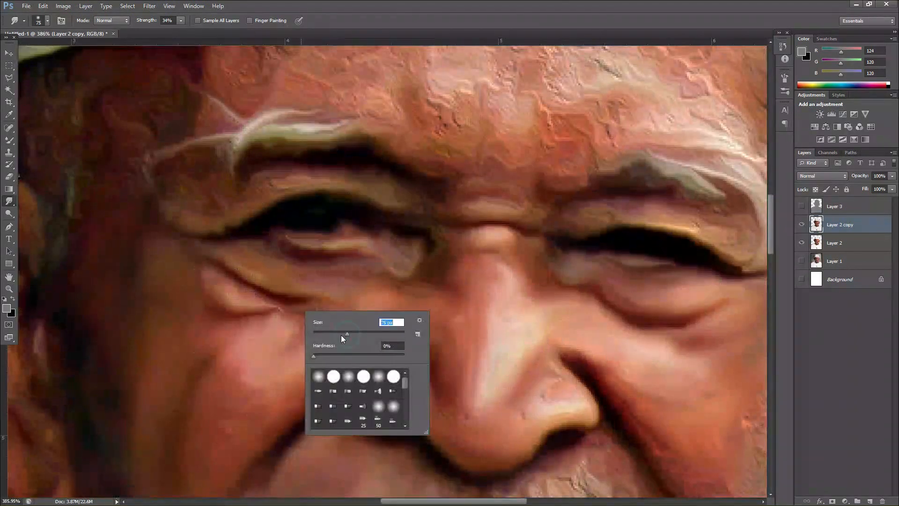
# - Set the Smudge brush to 75 px and smooth the skin around the eyes, eyebrows and lower forehead
pyautogui.press('Return')
pyautogui.moveTo(389, 260)
pyautogui.mouseDown()
pyautogui.moveTo(404, 209)
pyautogui.moveTo(421, 203)
pyautogui.moveTo(571, 203)
pyautogui.moveTo(742, 248)
pyautogui.moveTo(724, 214)
pyautogui.moveTo(734, 196)
pyautogui.mouseUp()
pyautogui.moveTo(279, 141); pyautogui.dragTo(204, 194)
pyautogui.scroll(3, 333, 222)
pyautogui.moveTo(388, 211)
pyautogui.mouseDown()
pyautogui.moveTo(668, 220)
pyautogui.moveTo(729, 203)
pyautogui.moveTo(728, 231)
pyautogui.moveTo(684, 195)
pyautogui.moveTo(459, 193)
pyautogui.mouseUp()
# - Set the Smudge brush to 82 px and smooth the whole forehead between the cap and the eyebrows
pyautogui.rightClick(489, 151)
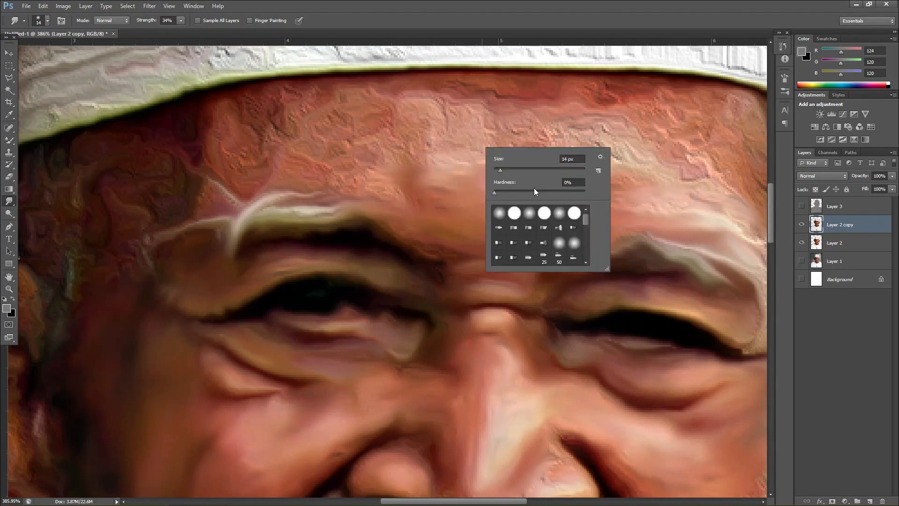
pyautogui.click(425, 141)
pyautogui.moveTo(426, 141)
pyautogui.mouseDown()
pyautogui.moveTo(492, 150)
pyautogui.moveTo(665, 140)
pyautogui.mouseUp()
pyautogui.moveTo(313, 137)
pyautogui.mouseDown()
pyautogui.moveTo(247, 139)
pyautogui.moveTo(177, 157)
pyautogui.mouseUp()
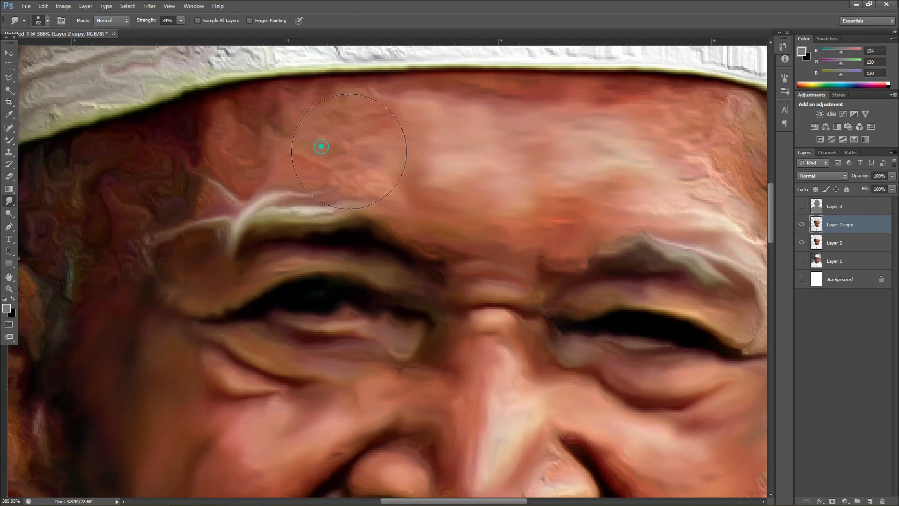
# - Reduce the Smudge brush to 7 px and smooth the skin around the man's left nostril
pyautogui.scroll(-6, 679, 276)
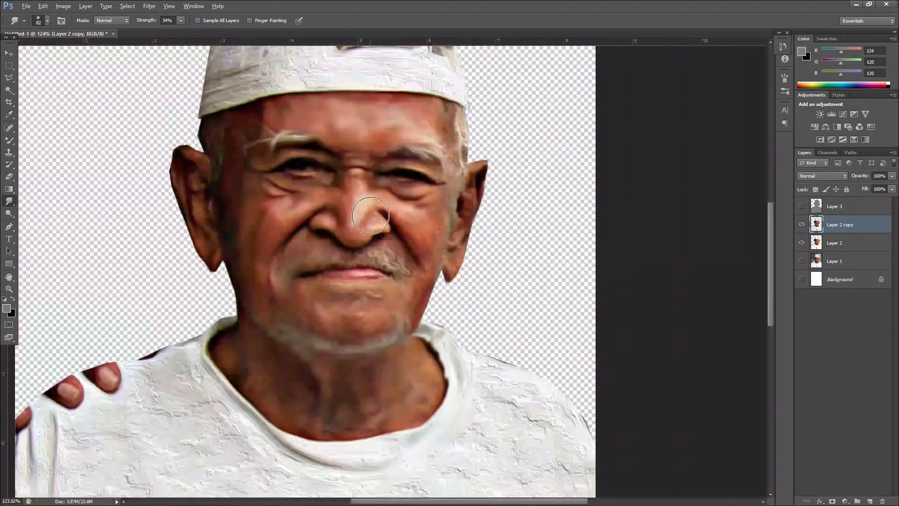
pyautogui.scroll(6, 370, 215)
pyautogui.rightClick(389, 232)
pyautogui.click(401, 256)
pyautogui.press('Return')
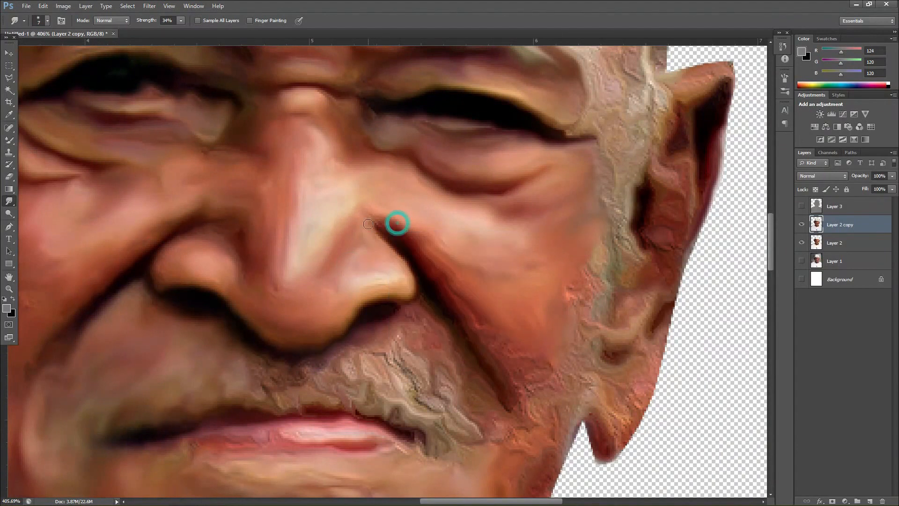
# - Pick the textured 90 px brush tip, reduce it to 8 px and smudge the moustache and the area around the mouth
pyautogui.click(47, 21)
pyautogui.scroll(-3, 105, 135)
pyautogui.click(21, 138)
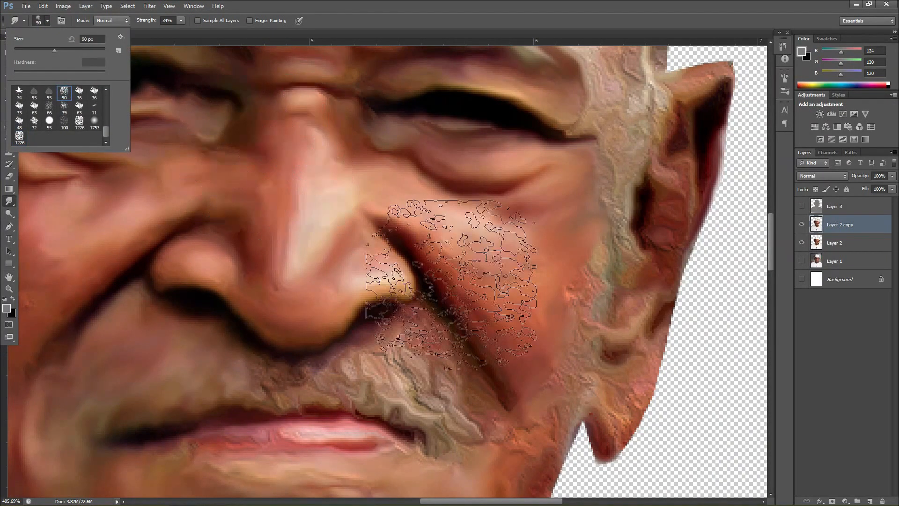
pyautogui.rightClick(553, 347)
pyautogui.click(565, 371)
pyautogui.press('Return')
pyautogui.moveTo(295, 374); pyautogui.dragTo(349, 388)
pyautogui.moveTo(437, 411)
pyautogui.mouseDown()
pyautogui.moveTo(452, 394)
pyautogui.moveTo(413, 351)
pyautogui.mouseUp()
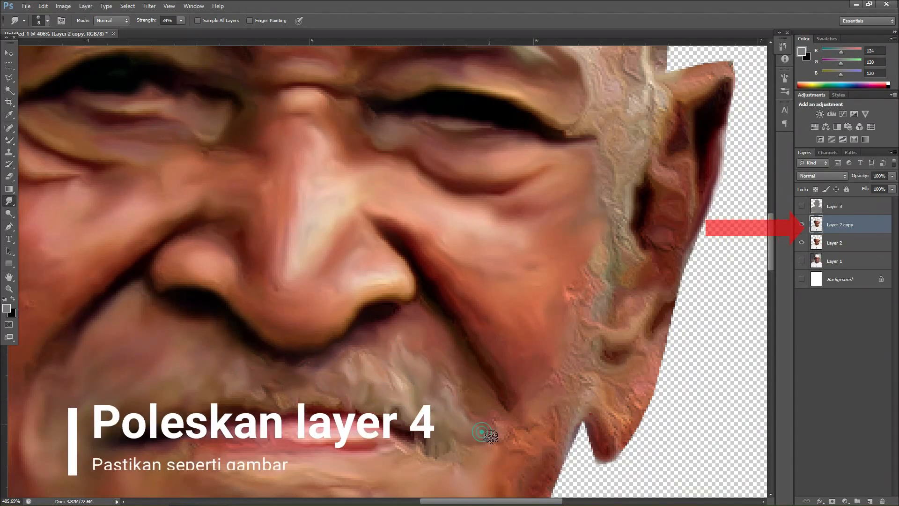
pyautogui.scroll(-3, 395, 454)
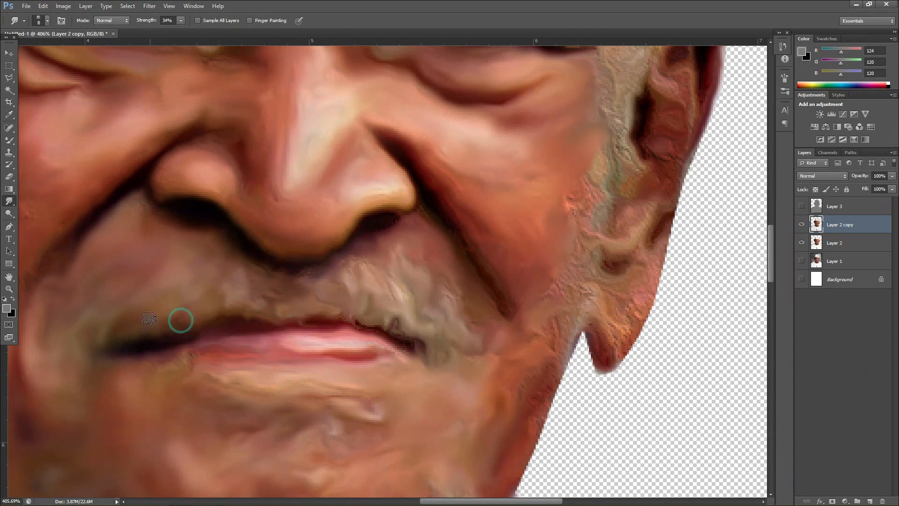
pyautogui.scroll(4, 596, 262)
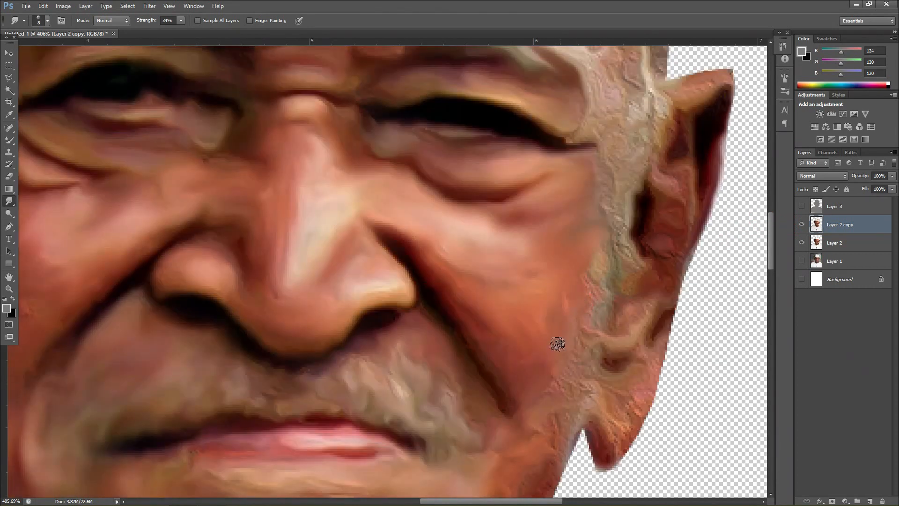
pyautogui.rightClick(606, 215)
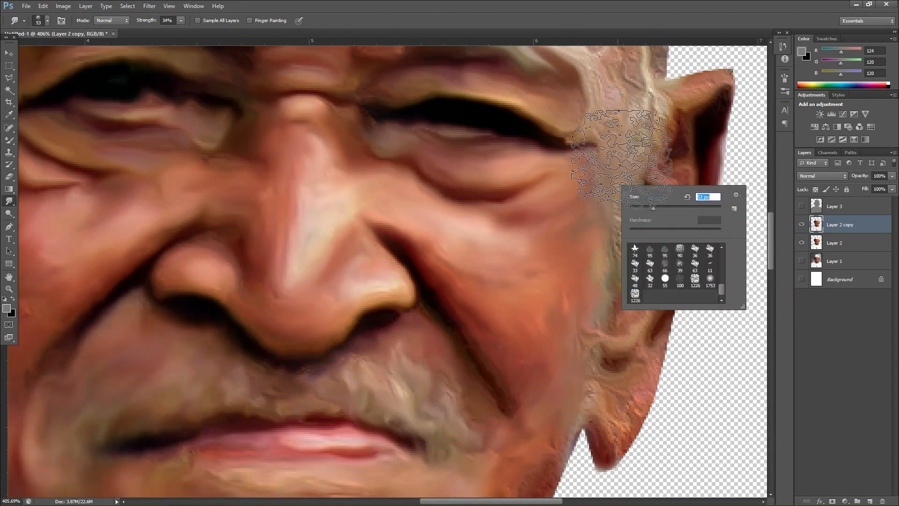
pyautogui.moveTo(660, 209); pyautogui.dragTo(648, 209)
pyautogui.moveTo(555, 139); pyautogui.dragTo(518, 125)
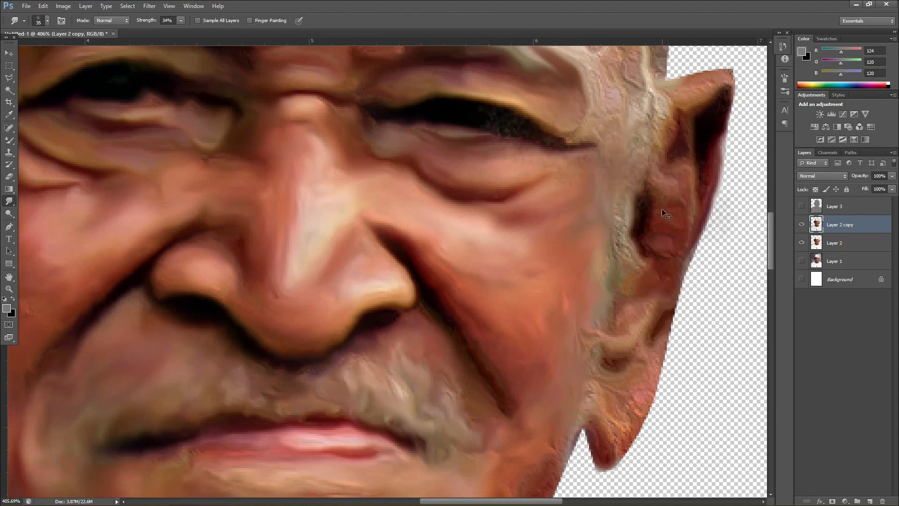
pyautogui.click(783, 46)
pyautogui.click(724, 65)
pyautogui.click(722, 56)
# - Pick the 39 px spatter brush tip and smudge the sideburn, temple and cheek beside the man's left ear
pyautogui.rightClick(607, 170)
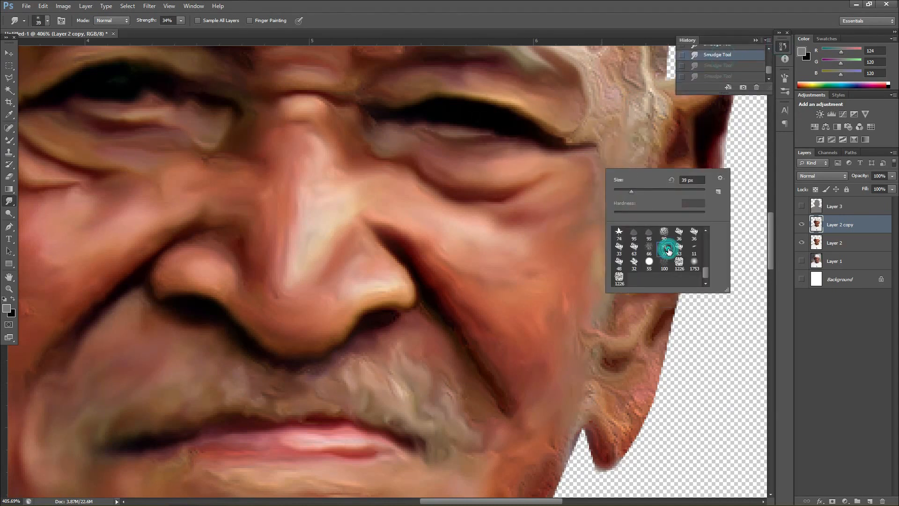
pyautogui.moveTo(616, 130); pyautogui.dragTo(619, 104)
pyautogui.moveTo(628, 202); pyautogui.dragTo(585, 205)
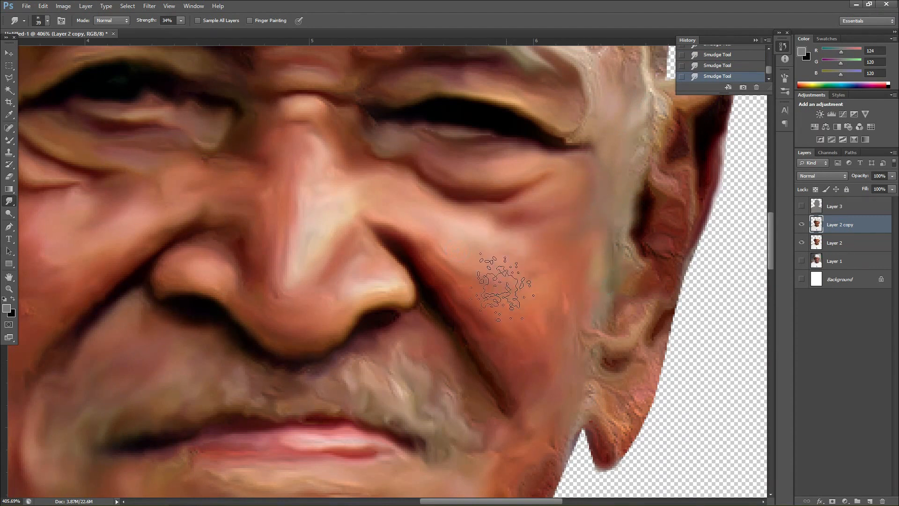
pyautogui.moveTo(539, 278); pyautogui.dragTo(473, 279)
pyautogui.moveTo(555, 204); pyautogui.dragTo(620, 204)
pyautogui.moveTo(566, 213); pyautogui.dragTo(570, 330)
pyautogui.moveTo(572, 184); pyautogui.dragTo(534, 173)
pyautogui.moveTo(507, 177)
pyautogui.mouseDown()
pyautogui.moveTo(570, 215)
pyautogui.moveTo(584, 253)
pyautogui.mouseUp()
pyautogui.scroll(-5, 607, 264)
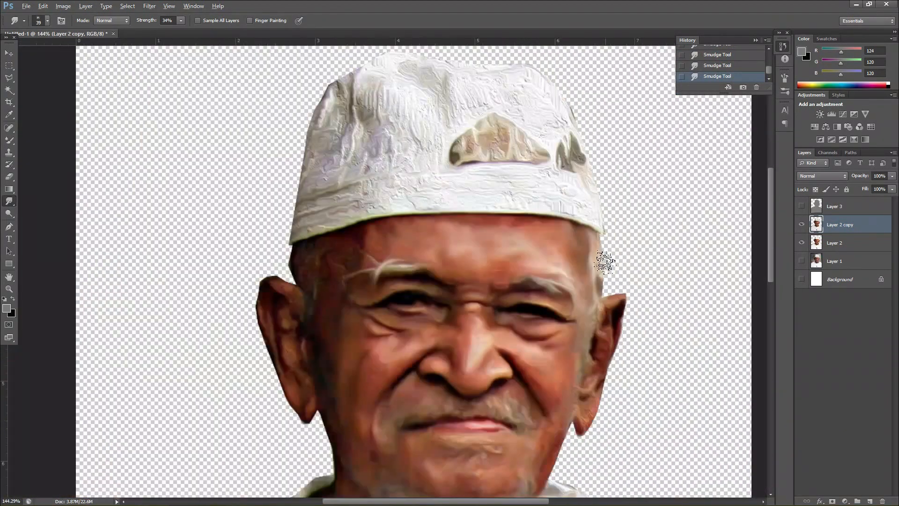
# - Smooth the dark temple below the cap, and the man's right ear with the Smudge brush set to 15 px
pyautogui.scroll(6, 312, 254)
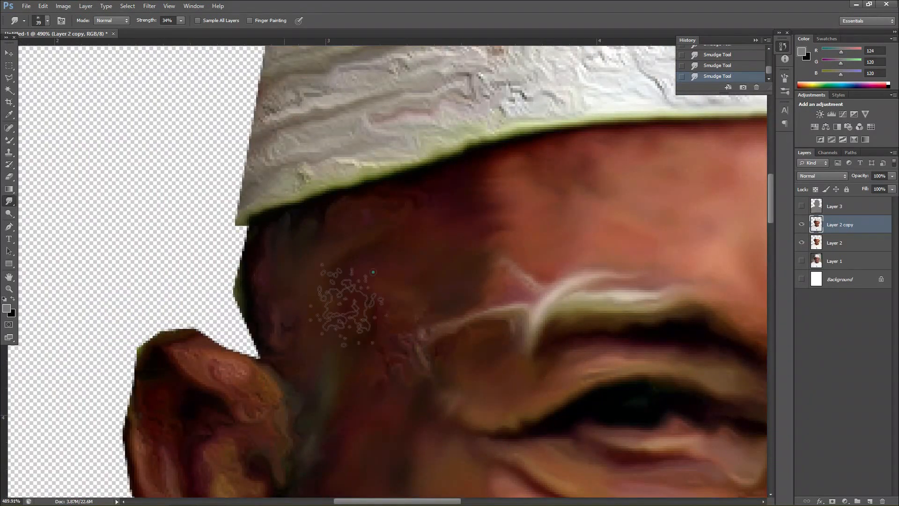
pyautogui.scroll(-8, 349, 305)
pyautogui.rightClick(351, 310)
pyautogui.doubleClick(381, 313)
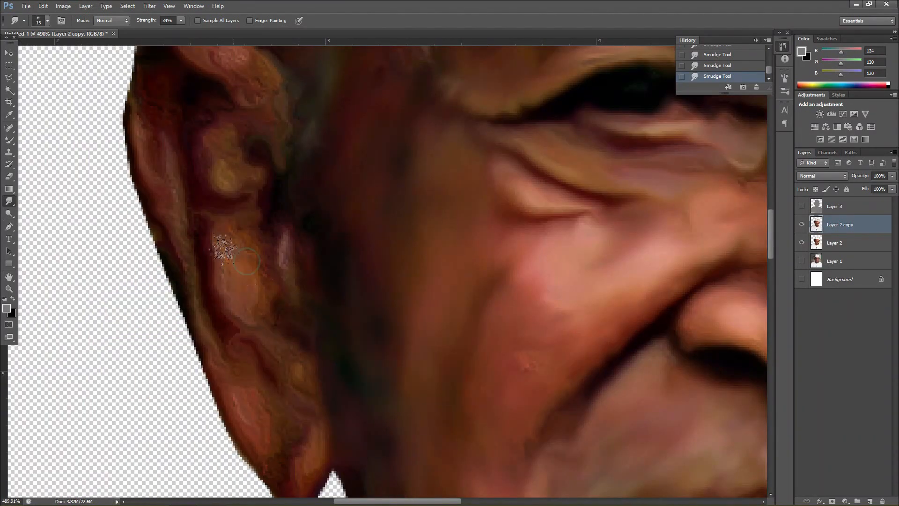
pyautogui.moveTo(226, 331)
pyautogui.mouseDown()
pyautogui.moveTo(287, 403)
pyautogui.moveTo(274, 253)
pyautogui.moveTo(297, 468)
pyautogui.moveTo(264, 361)
pyautogui.mouseUp()
pyautogui.scroll(1, 264, 362)
pyautogui.moveTo(164, 255)
pyautogui.mouseDown()
pyautogui.moveTo(160, 140)
pyautogui.moveTo(225, 173)
pyautogui.moveTo(274, 161)
pyautogui.mouseUp()
pyautogui.scroll(5, 277, 100)
pyautogui.moveTo(191, 152); pyautogui.dragTo(260, 176)
pyautogui.moveTo(285, 245); pyautogui.dragTo(286, 305)
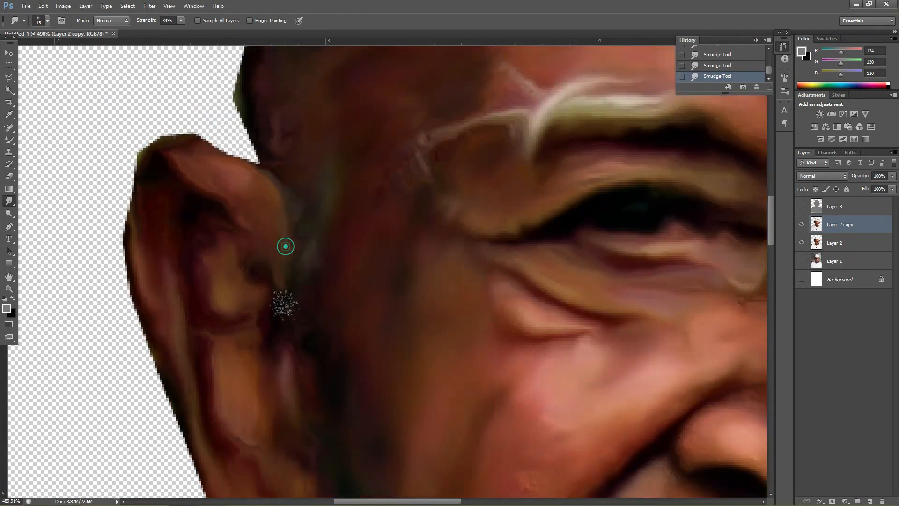
# - Inspect the cap, face and neck for remaining rough paint texture
pyautogui.scroll(-6, 336, 266)
pyautogui.scroll(-6, 412, 243)
pyautogui.scroll(5, 464, 161)
pyautogui.scroll(-6, 464, 161)
pyautogui.scroll(6, 422, 155)
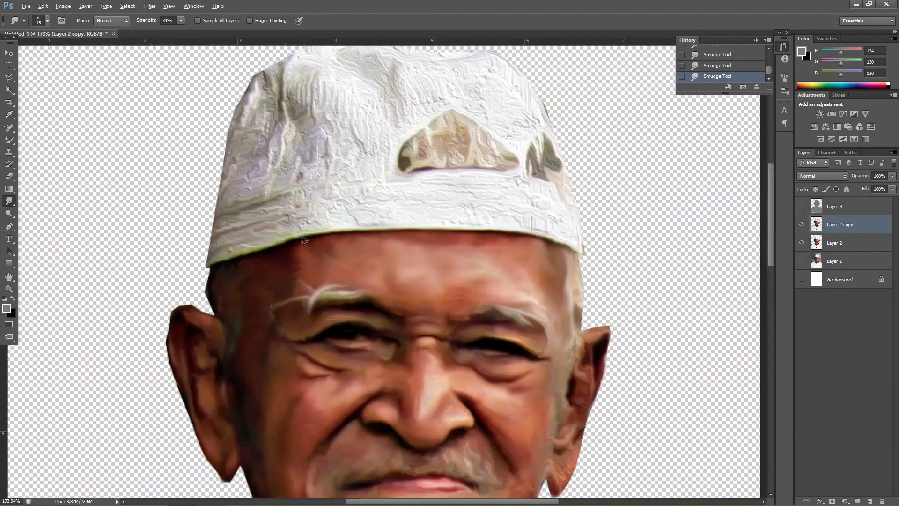
pyautogui.scroll(-9, 289, 295)
pyautogui.scroll(8, 377, 325)
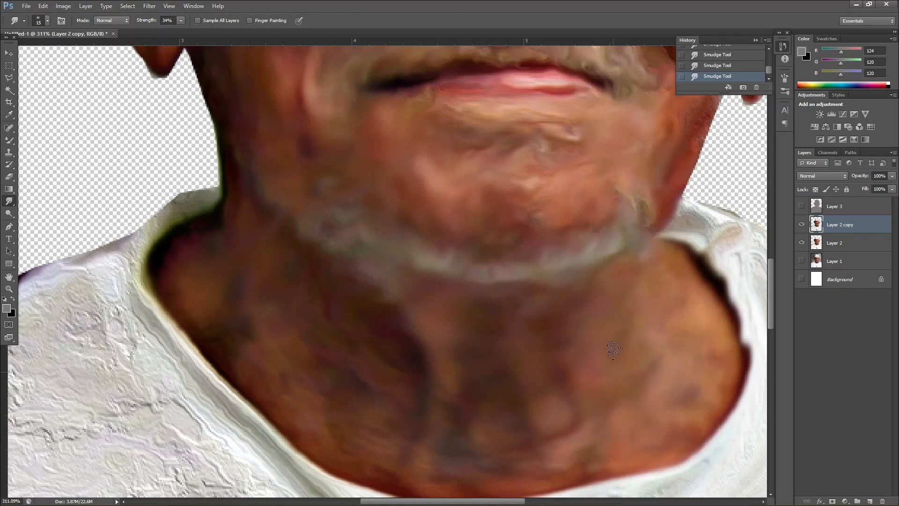
pyautogui.scroll(-12, 494, 248)
# - Smooth the skin around the eyebrows and under the man's left eye with the 15 px Smudge brush
pyautogui.scroll(12, 412, 198)
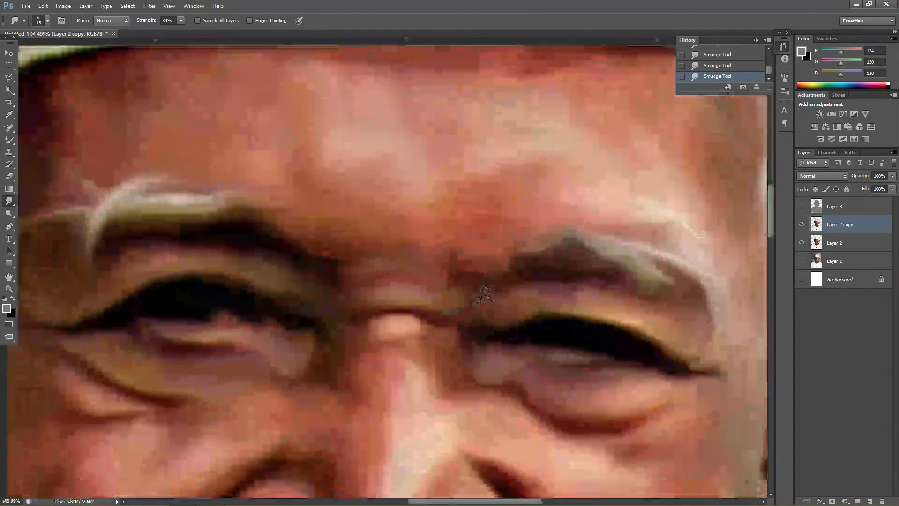
pyautogui.scroll(-1, 487, 267)
pyautogui.moveTo(531, 245)
pyautogui.mouseDown()
pyautogui.moveTo(660, 277)
pyautogui.moveTo(654, 396)
pyautogui.moveTo(598, 418)
pyautogui.mouseUp()
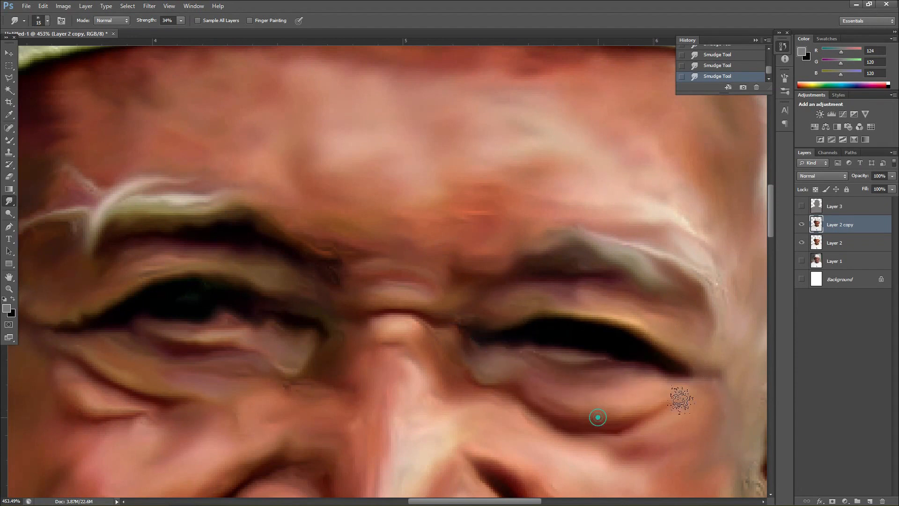
pyautogui.scroll(-6, 281, 267)
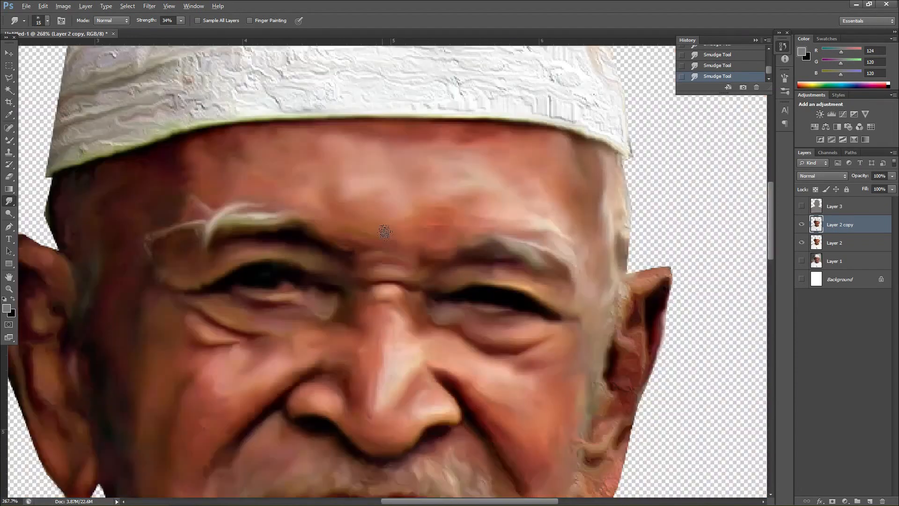
# - Enlarge the Smudge brush to 99 px and smooth the embossed paint texture across the white cap
pyautogui.scroll(4, 435, 175)
pyautogui.scroll(-6, 434, 176)
pyautogui.scroll(5, 438, 77)
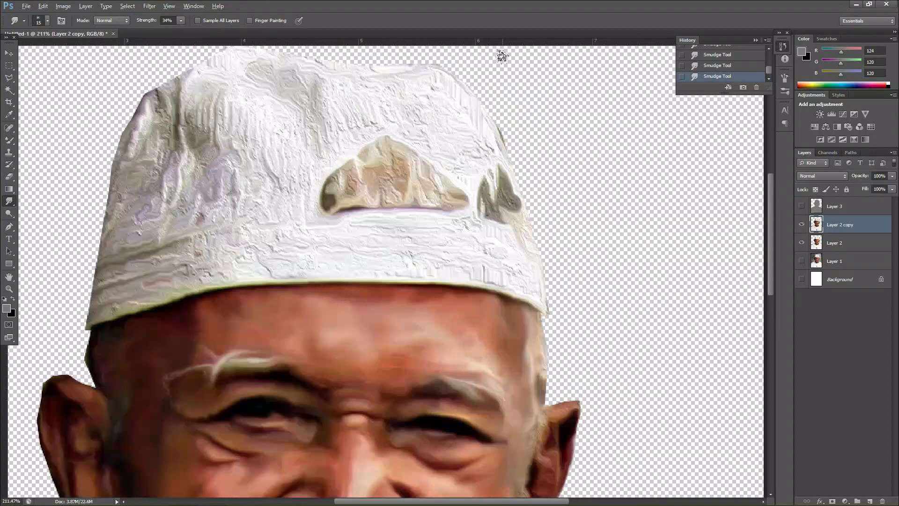
pyautogui.rightClick(265, 234)
pyautogui.moveTo(290, 257); pyautogui.dragTo(318, 257)
pyautogui.moveTo(192, 251)
pyautogui.mouseDown()
pyautogui.moveTo(487, 277)
pyautogui.moveTo(197, 184)
pyautogui.moveTo(123, 291)
pyautogui.moveTo(496, 281)
pyautogui.moveTo(462, 275)
pyautogui.moveTo(271, 90)
pyautogui.moveTo(401, 100)
pyautogui.moveTo(482, 201)
pyautogui.moveTo(459, 117)
pyautogui.mouseUp()
pyautogui.scroll(-5, 459, 117)
# - Switch to the hard round 55 px brush tip, reduce it to 9 px and smooth the lips and mouth corner
pyautogui.scroll(6, 356, 253)
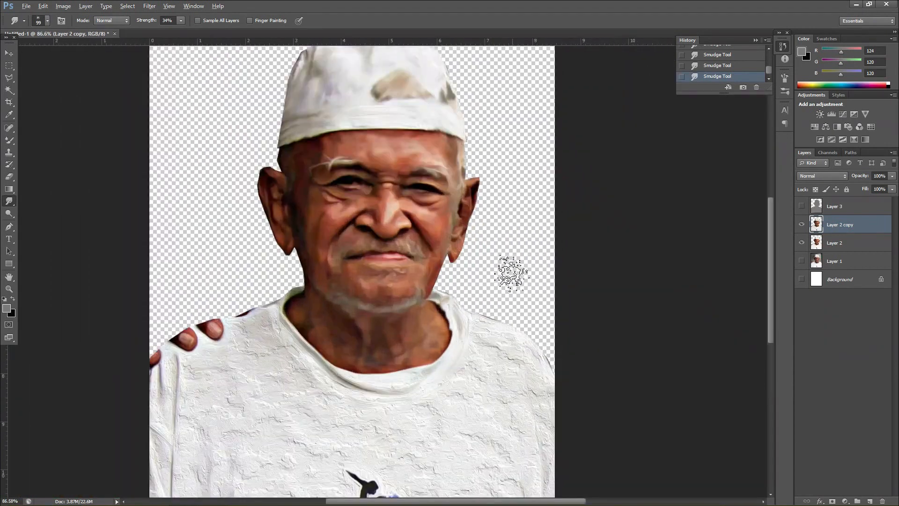
pyautogui.rightClick(322, 221)
pyautogui.click(363, 313)
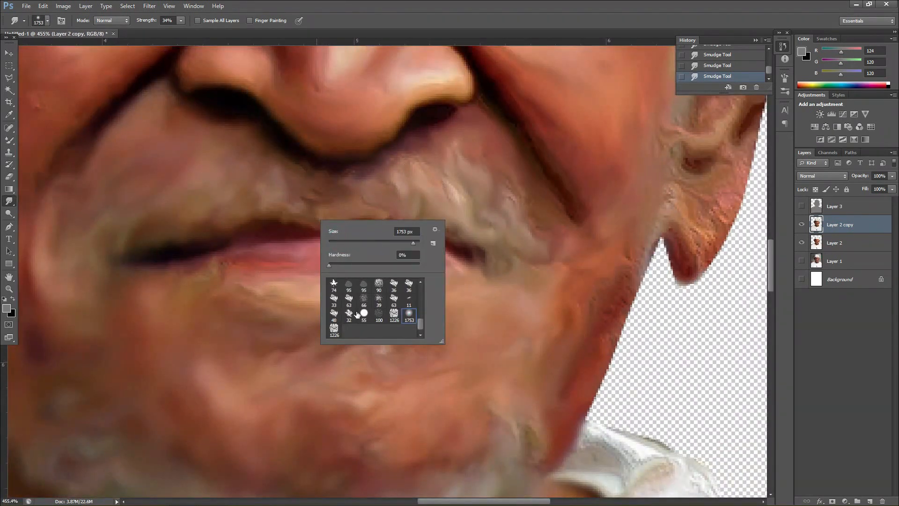
pyautogui.rightClick(248, 272)
pyautogui.moveTo(384, 273); pyautogui.dragTo(449, 266)
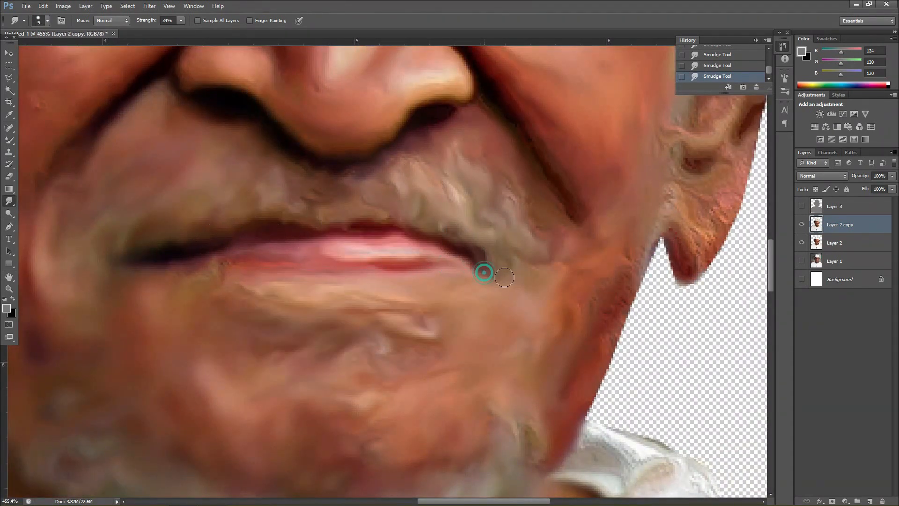
pyautogui.scroll(-5, 505, 278)
pyautogui.scroll(6, 306, 274)
pyautogui.moveTo(487, 306); pyautogui.dragTo(503, 313)
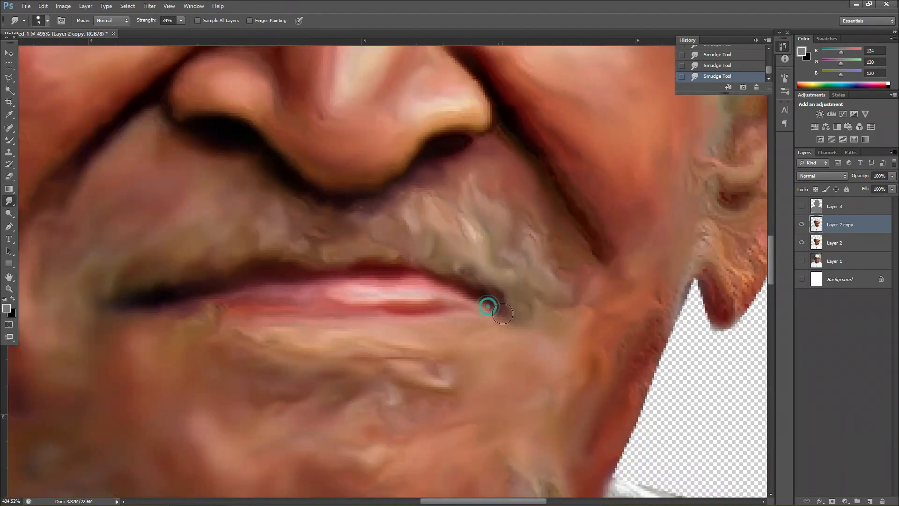
pyautogui.scroll(-5, 592, 284)
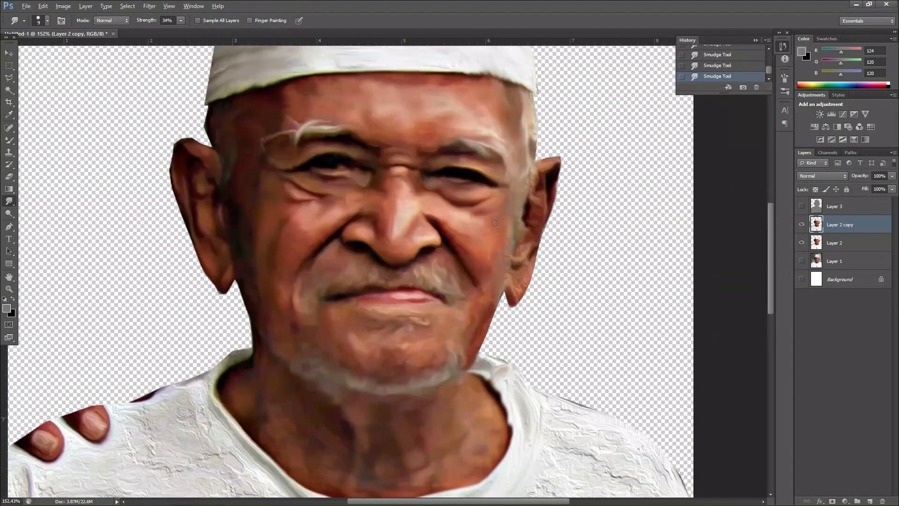
# - Blend the moustache and the skin around the nose and mouth with small smudge strokes
pyautogui.scroll(4, 306, 271)
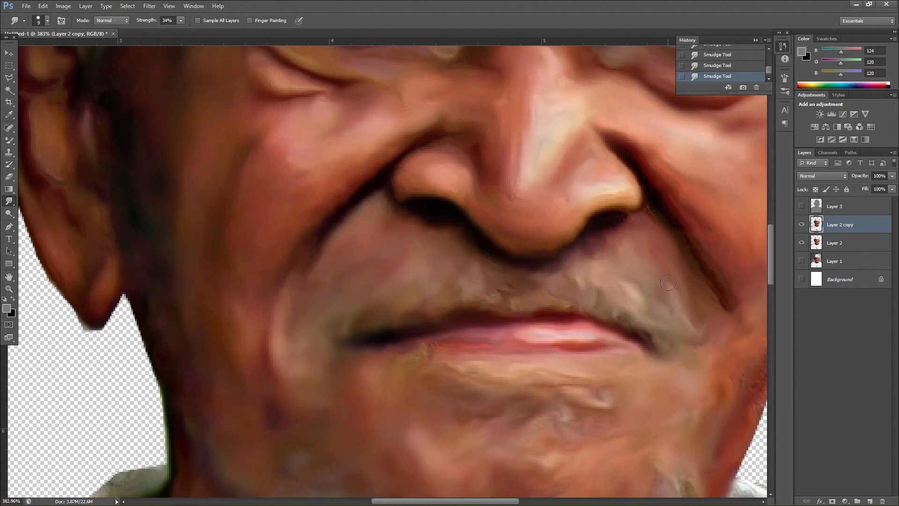
pyautogui.scroll(-7, 356, 244)
pyautogui.moveTo(356, 244); pyautogui.dragTo(292, 263)
# - Hide and show Layer 2 copy to compare the smudged portrait with Layer 2 beneath it
pyautogui.click(801, 225)
pyautogui.click(802, 225)
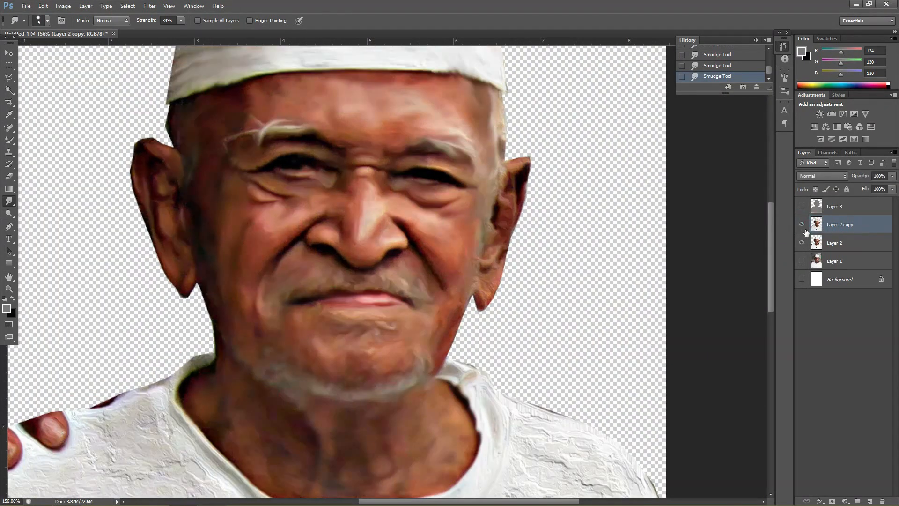
pyautogui.scroll(5, 227, 216)
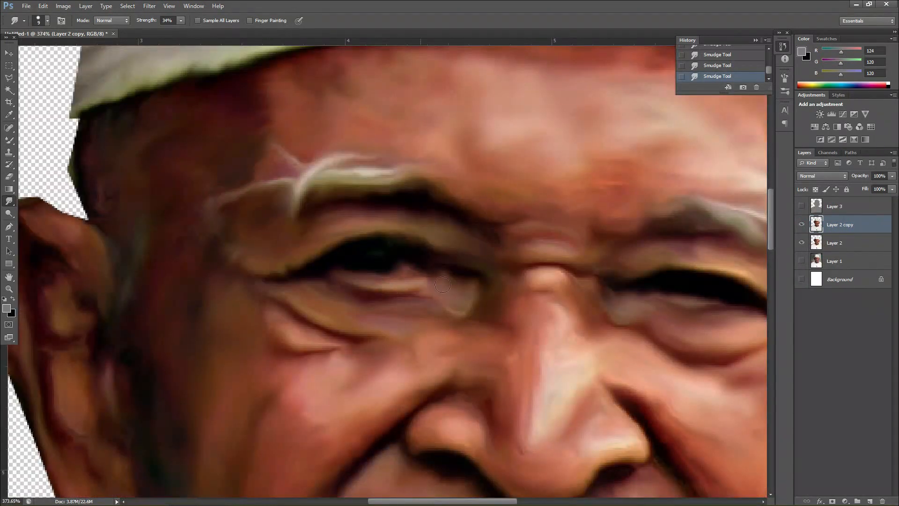
# - Make Layer 2 active with Layer 2 copy hidden, and draw a rectangular marquee selection around both eyes
pyautogui.click(834, 244)
pyautogui.click(802, 225)
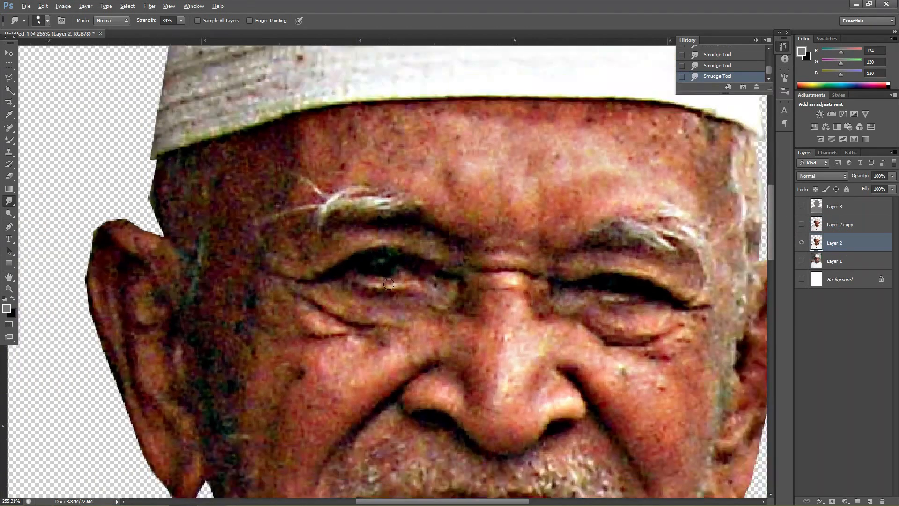
pyautogui.scroll(-4, 365, 290)
pyautogui.press('m')
pyautogui.moveTo(314, 238); pyautogui.dragTo(621, 321)
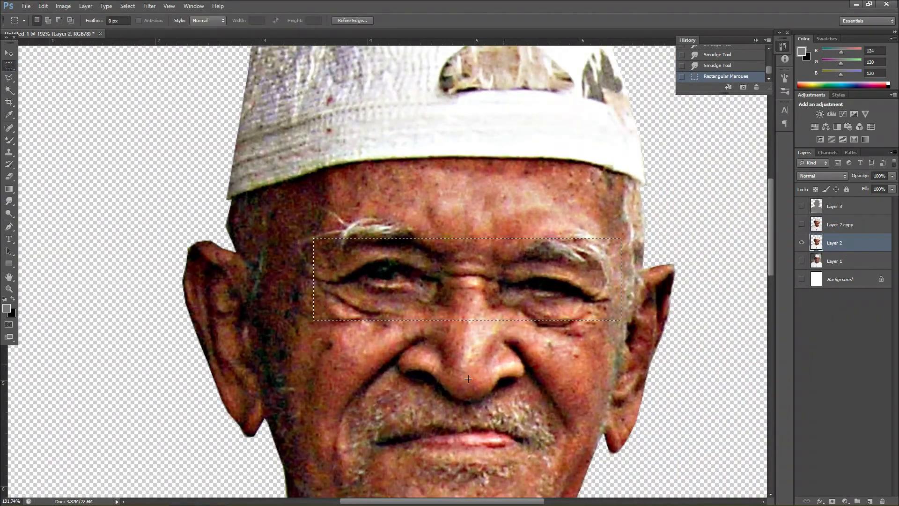
pyautogui.scroll(-5, 441, 376)
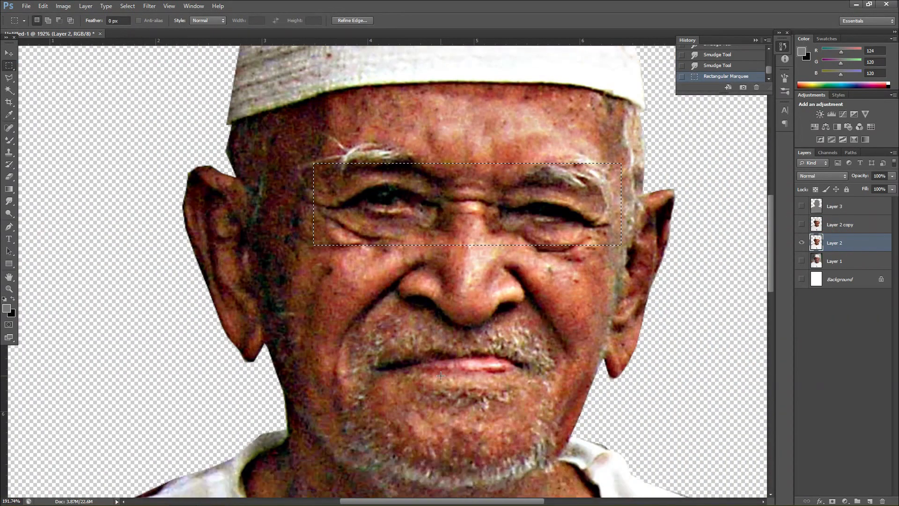
# - Add rectangles around the mouth and beard and around each eyebrow to the selection on Layer 2
pyautogui.moveTo(328, 277); pyautogui.dragTo(574, 483)
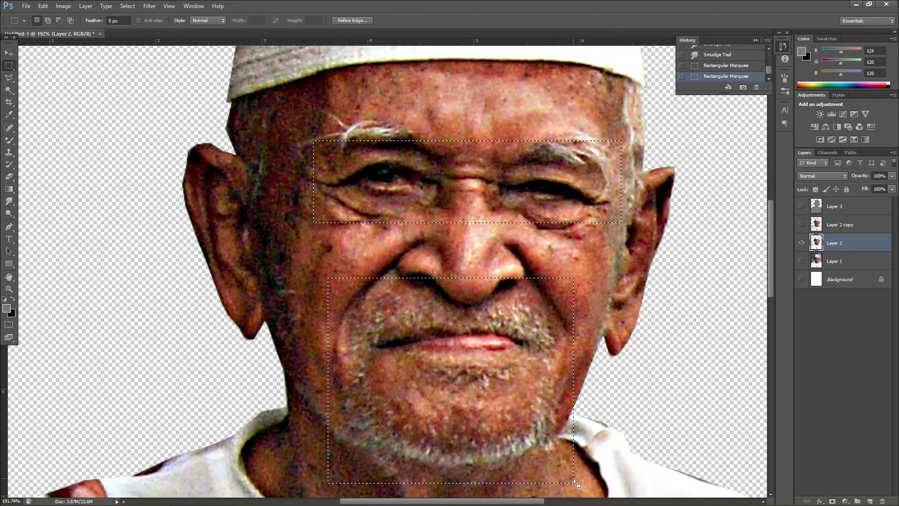
pyautogui.moveTo(320, 101); pyautogui.dragTo(409, 141)
pyautogui.moveTo(528, 111); pyautogui.dragTo(623, 202)
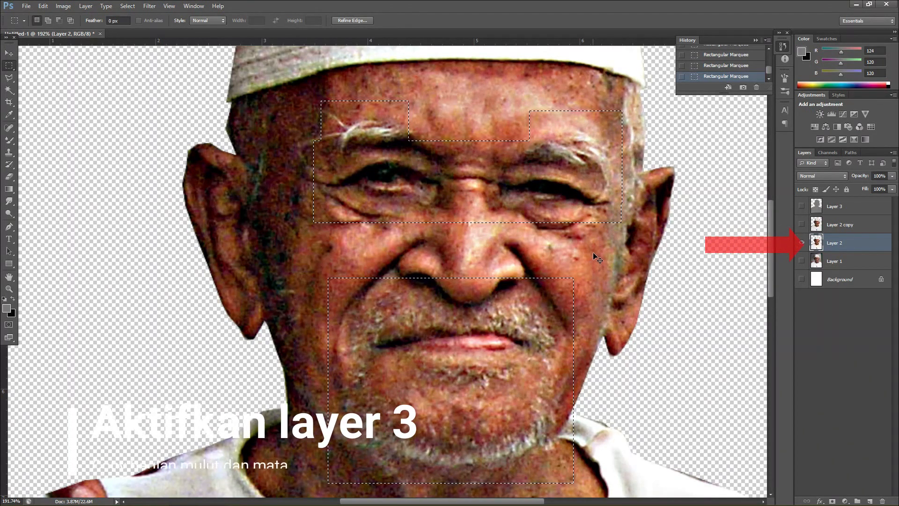
# - Copy the selected eye and mouth areas to a new layer above Layer 2 copy, and show Layer 2 copy instead of Layer 2
pyautogui.hotkey('ctrl', 'c')
pyautogui.hotkey('ctrl', 'v')
pyautogui.moveTo(841, 240); pyautogui.dragTo(843, 219)
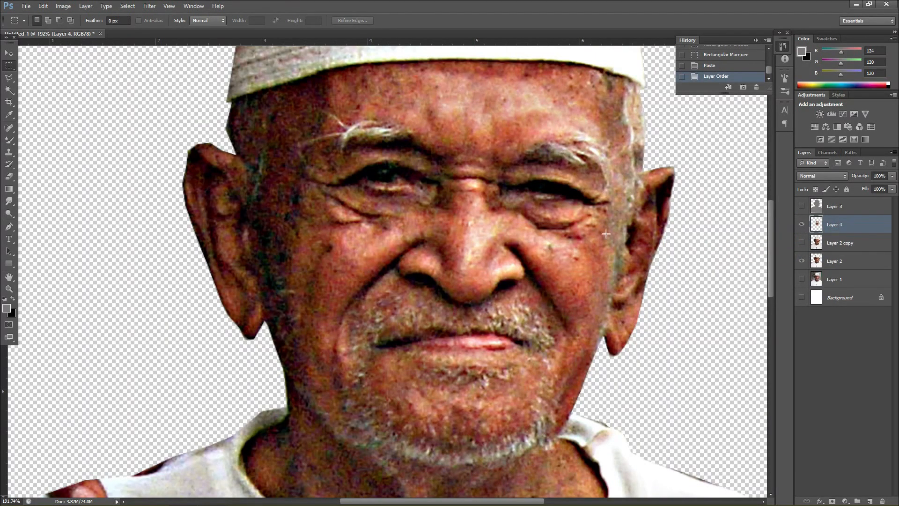
pyautogui.click(801, 261)
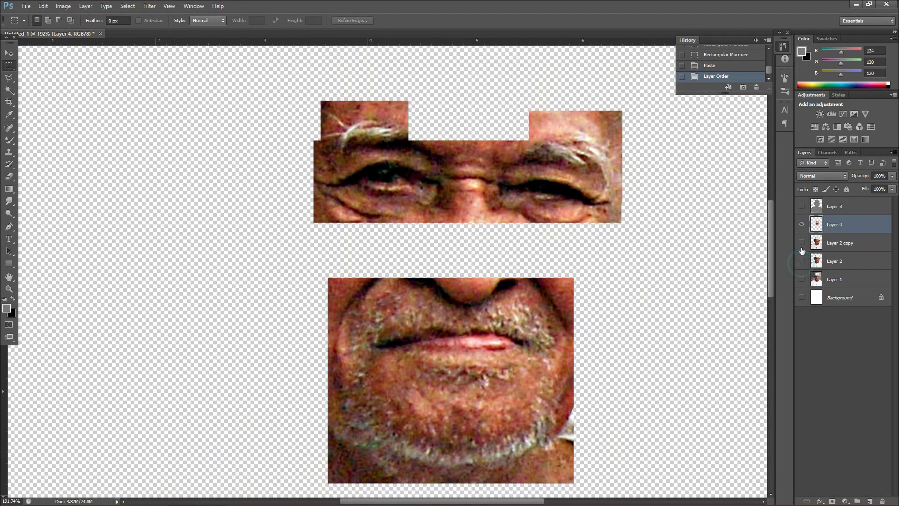
pyautogui.click(802, 242)
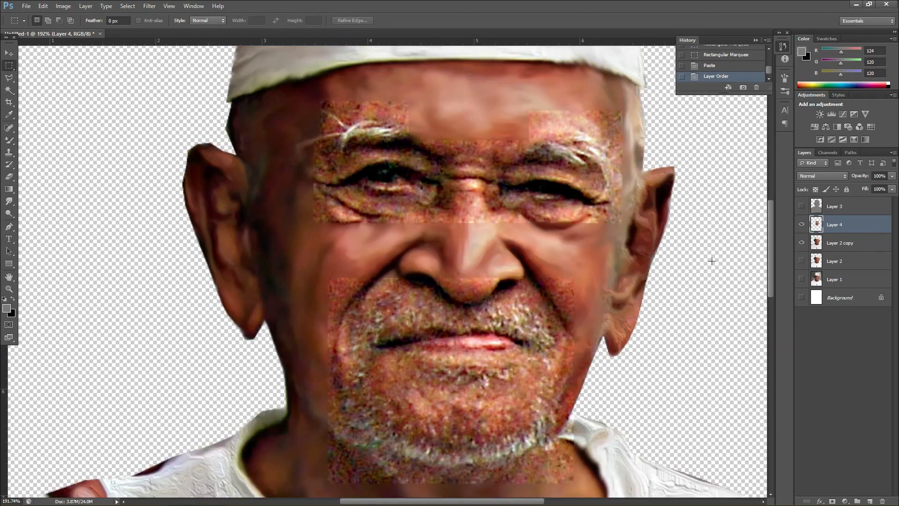
# - Enlarge the whole image to a document width of 30 cm
pyautogui.scroll(12, 375, 82)
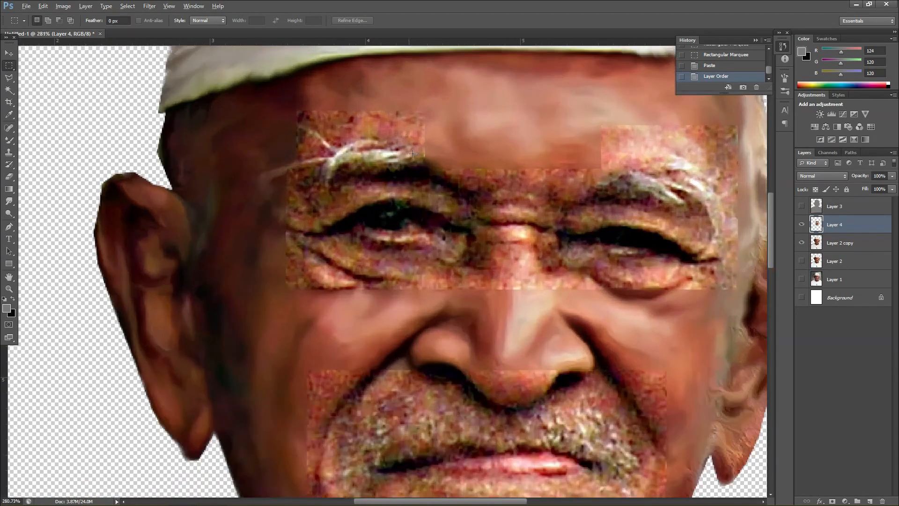
pyautogui.scroll(-4, 391, 201)
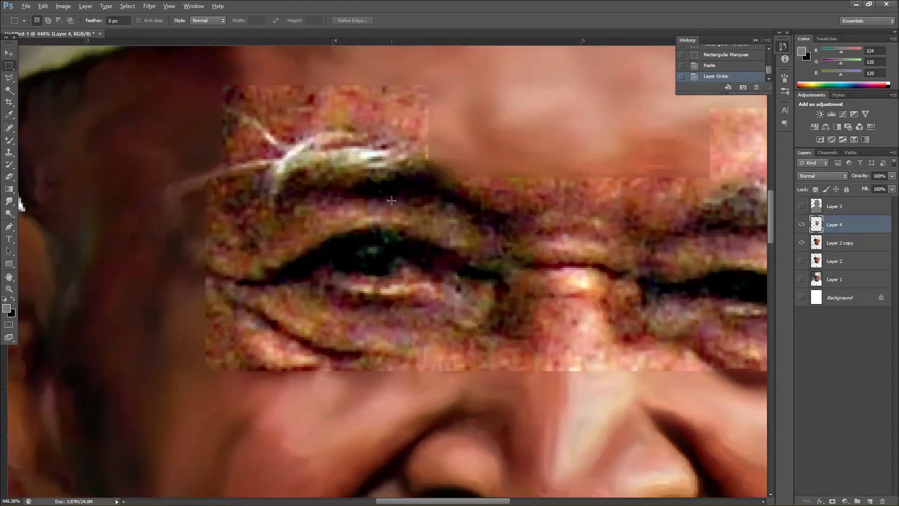
pyautogui.scroll(3, 391, 201)
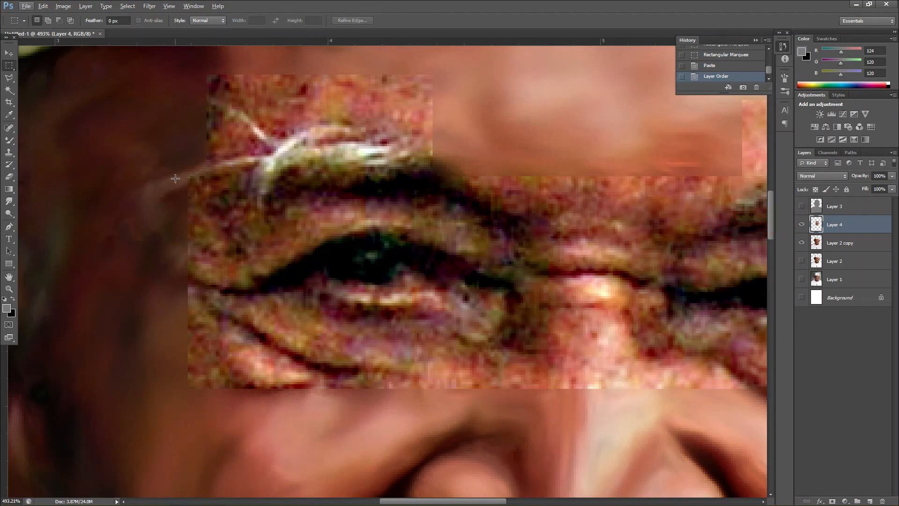
pyautogui.click(59, 6)
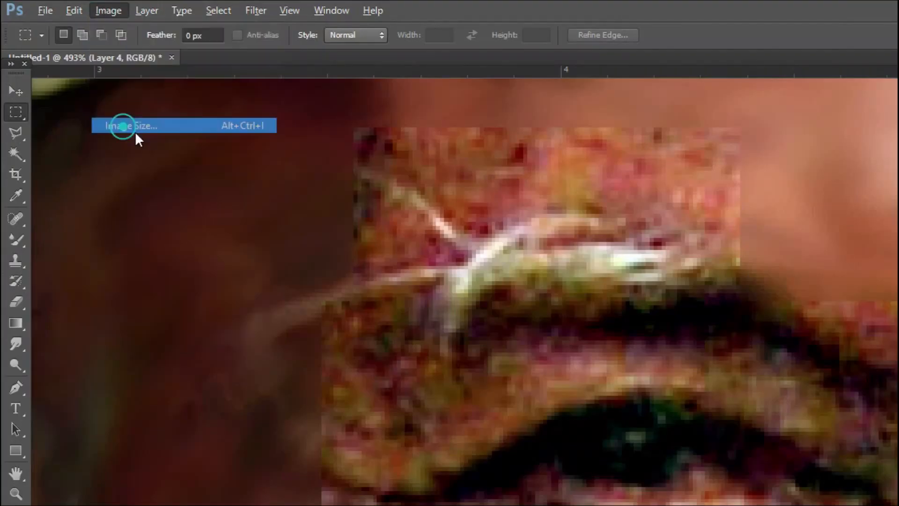
pyautogui.click(77, 72)
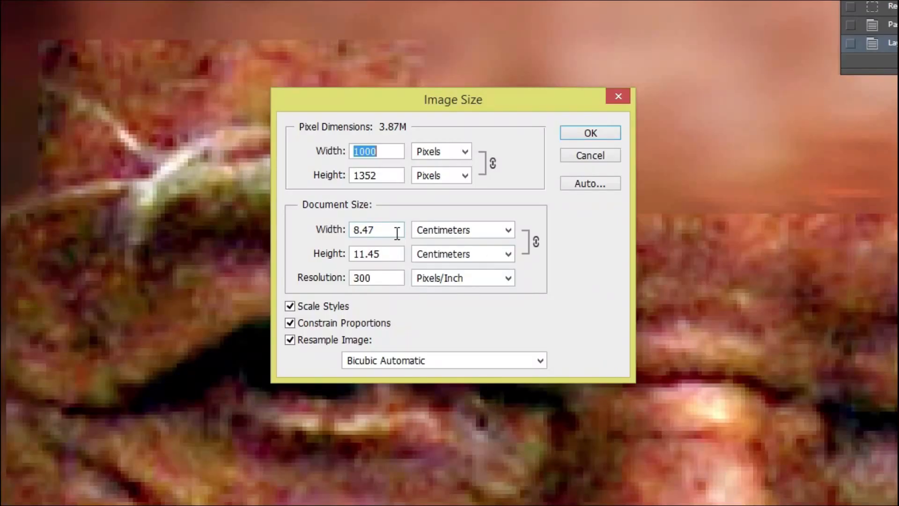
pyautogui.doubleClick(715, 323)
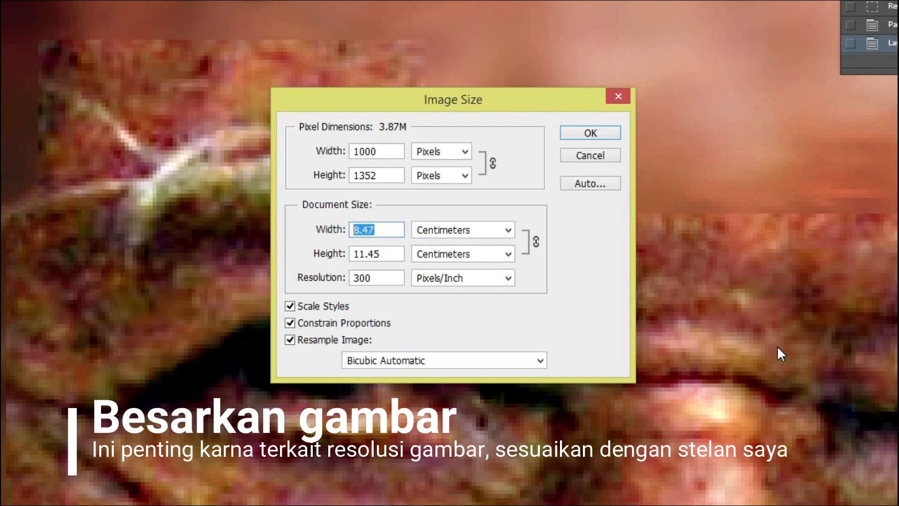
pyautogui.write('30')
pyautogui.press('Return')
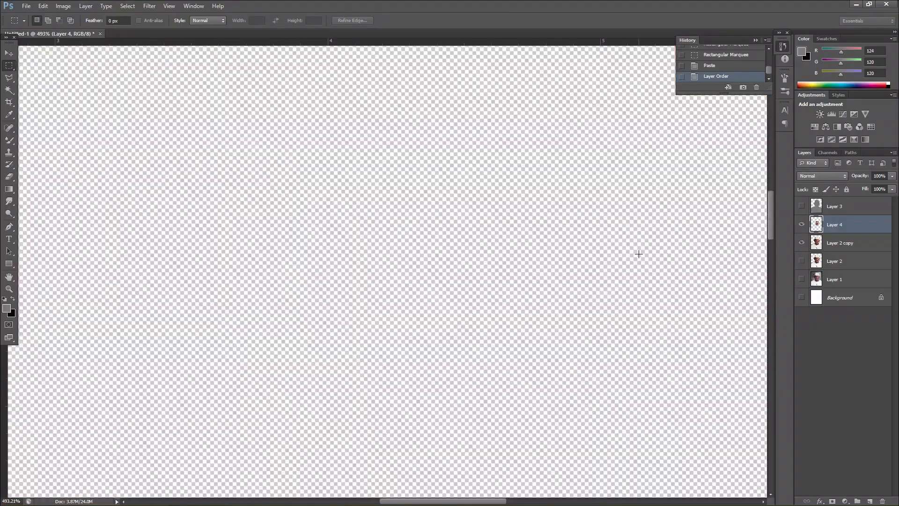
# - Apply the Oil Paint filter to Layer 4 with the Shine set to 0.65
pyautogui.scroll(-15, 524, 250)
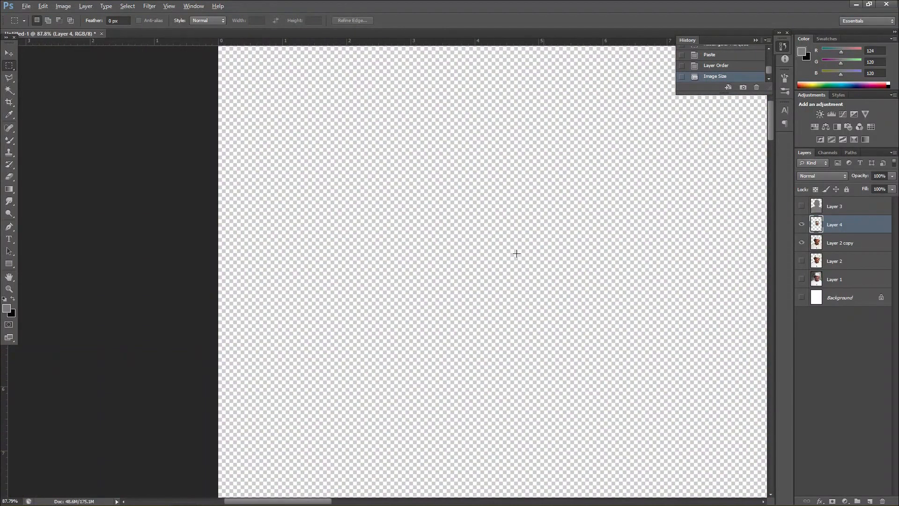
pyautogui.scroll(-5, 517, 254)
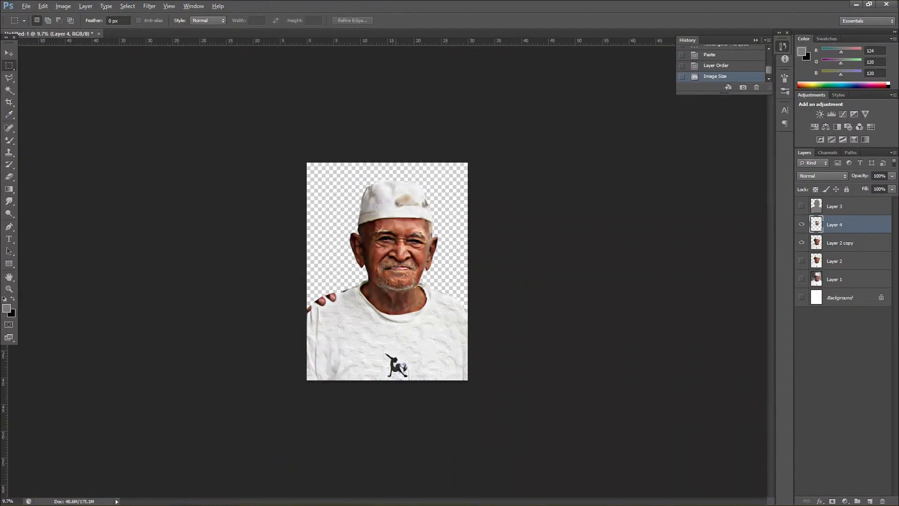
pyautogui.scroll(10, 396, 267)
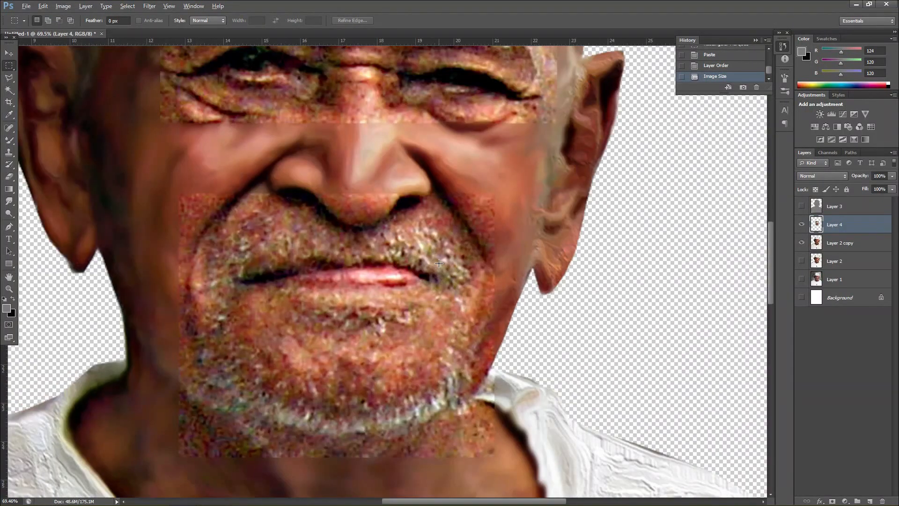
pyautogui.scroll(-2, 439, 263)
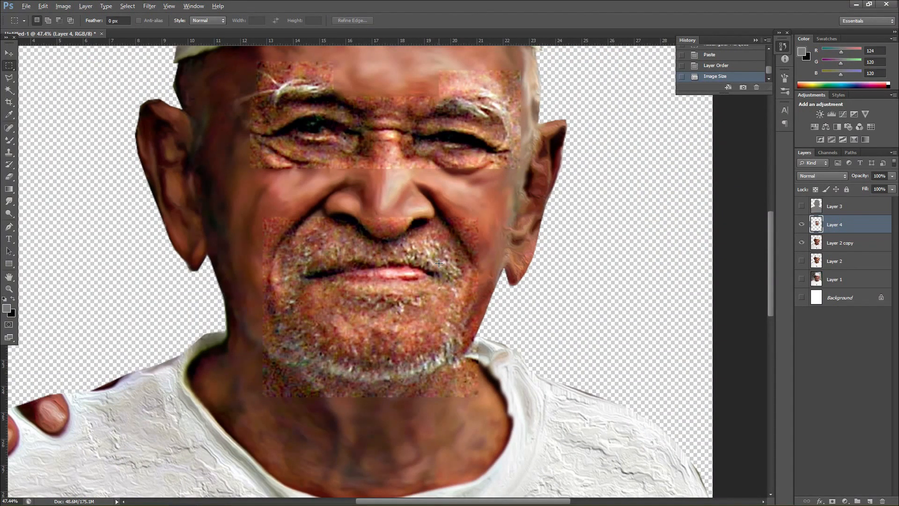
pyautogui.scroll(3, 350, 258)
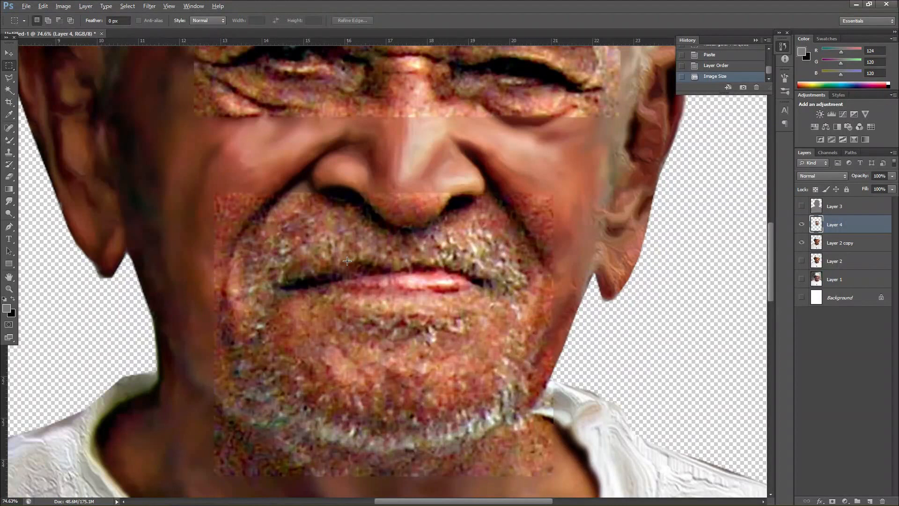
pyautogui.scroll(2, 347, 261)
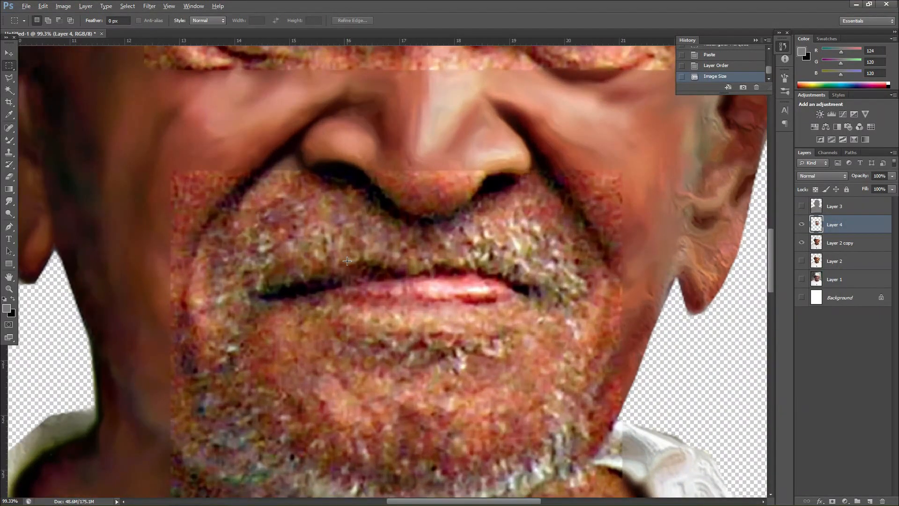
pyautogui.scroll(-5, 347, 261)
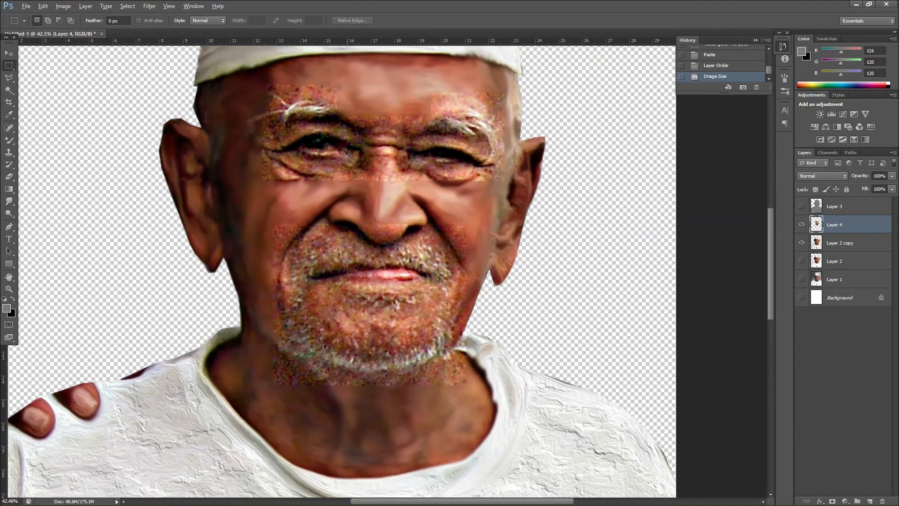
pyautogui.click(150, 6)
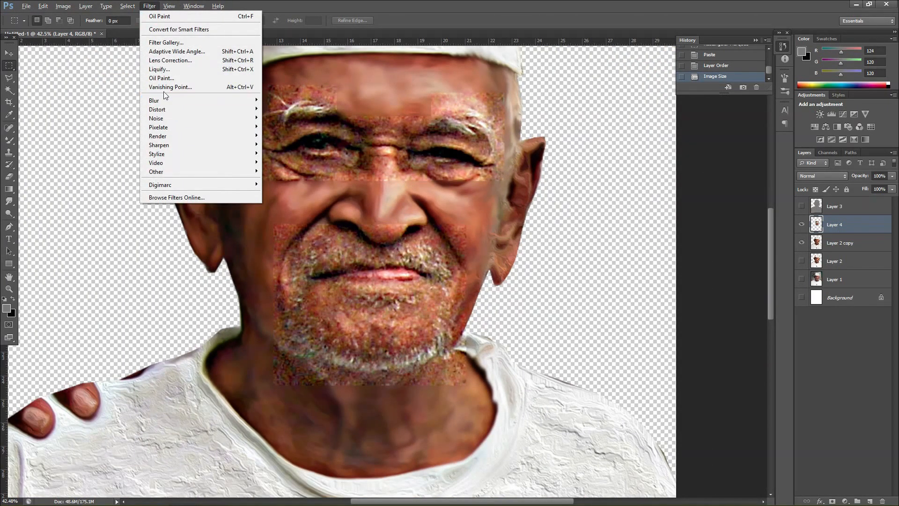
pyautogui.click(159, 79)
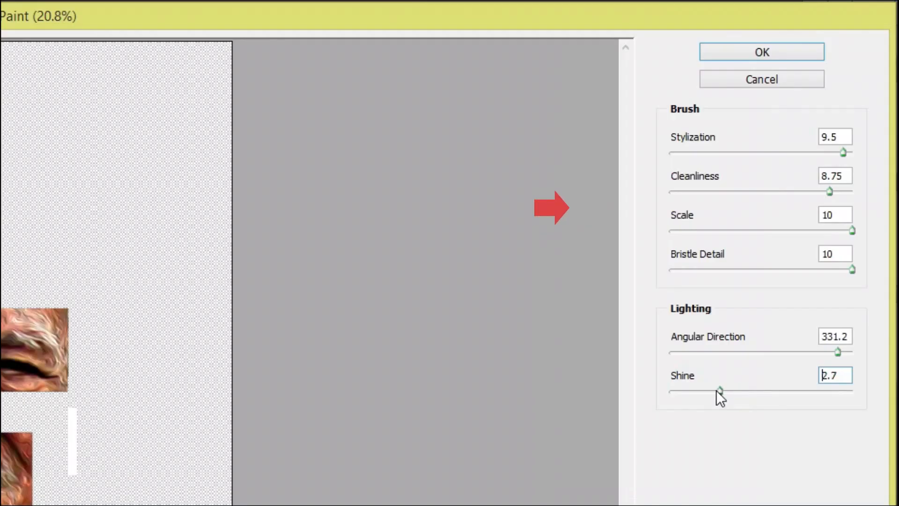
pyautogui.moveTo(716, 393); pyautogui.dragTo(683, 386)
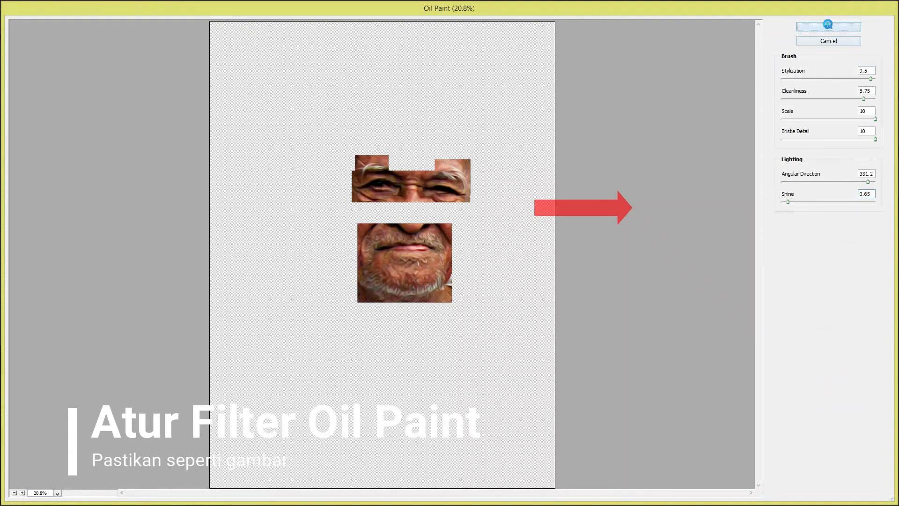
pyautogui.click(828, 26)
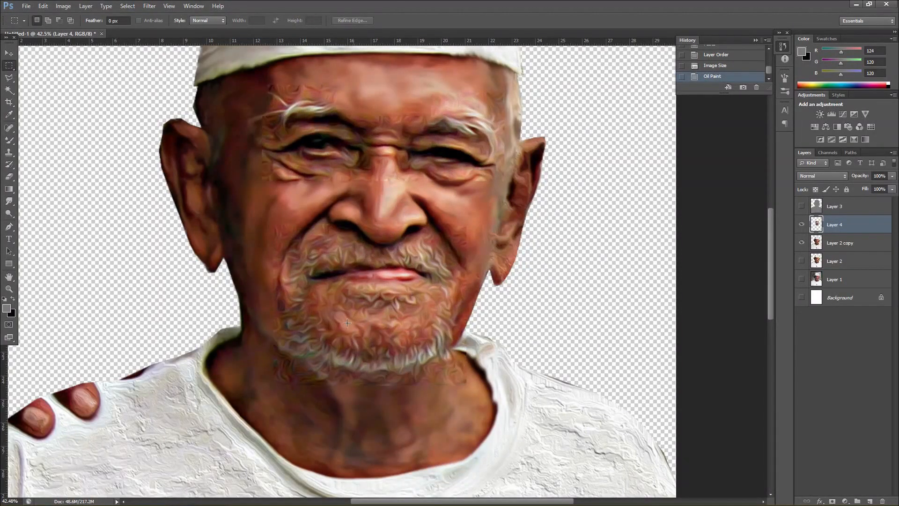
# - Erase the rough skin and patch edges of Layer 4 with a soft 162 px eraser, and merge it into Layer 2 copy
pyautogui.click(10, 176)
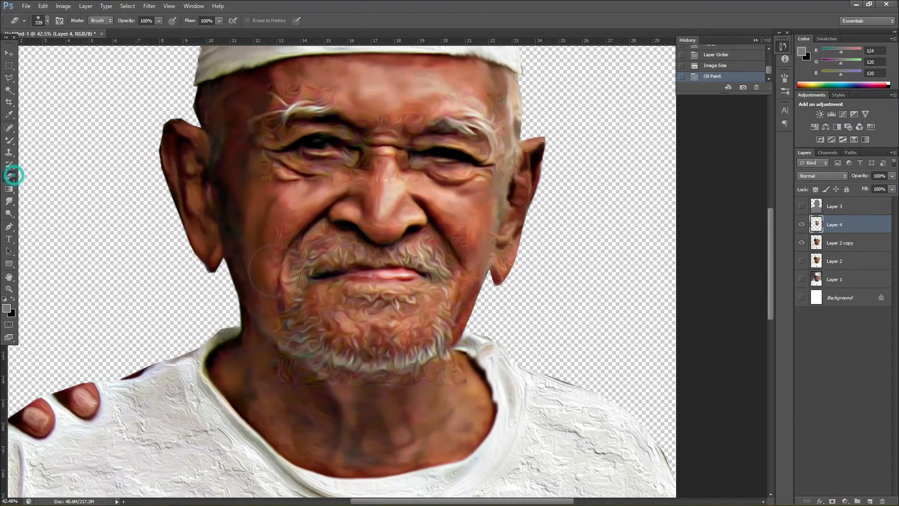
pyautogui.rightClick(374, 321)
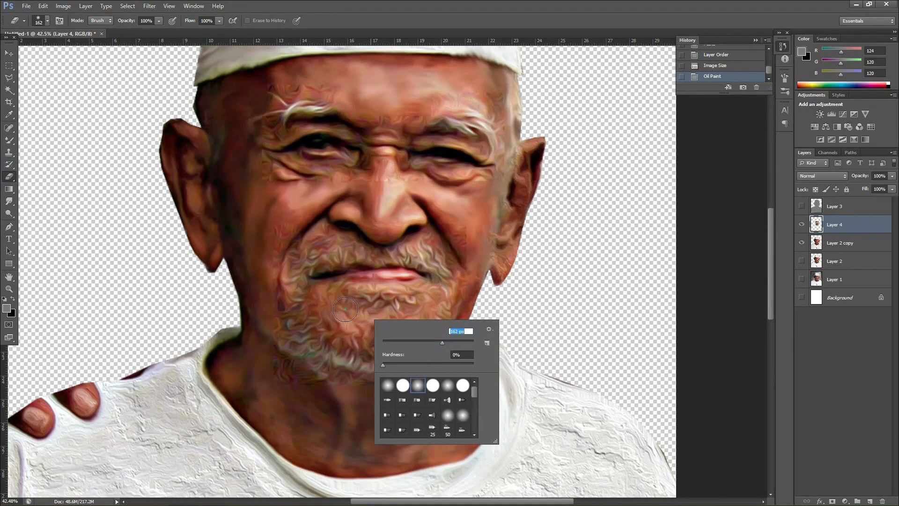
pyautogui.moveTo(345, 309); pyautogui.dragTo(324, 304)
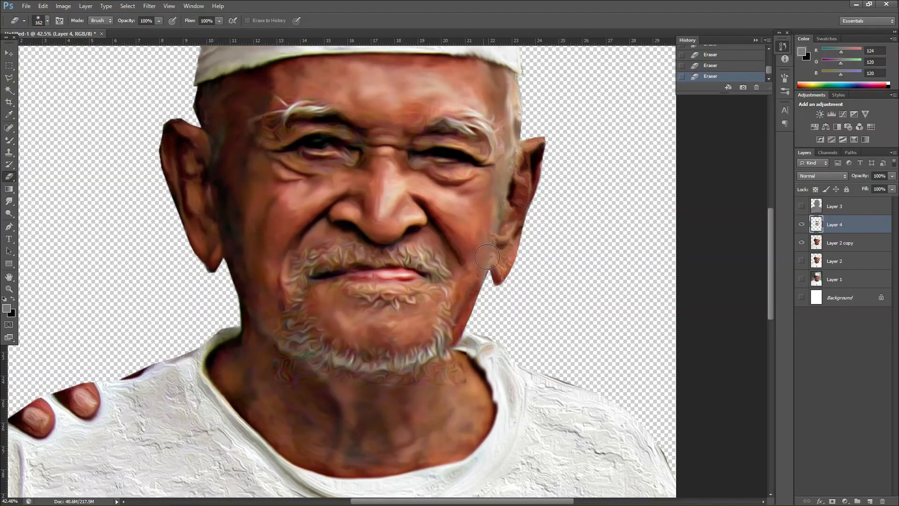
pyautogui.scroll(9, 334, 337)
pyautogui.moveTo(234, 406)
pyautogui.mouseDown()
pyautogui.moveTo(185, 402)
pyautogui.moveTo(210, 436)
pyautogui.moveTo(154, 370)
pyautogui.moveTo(229, 436)
pyautogui.mouseUp()
pyautogui.moveTo(646, 421); pyautogui.dragTo(621, 429)
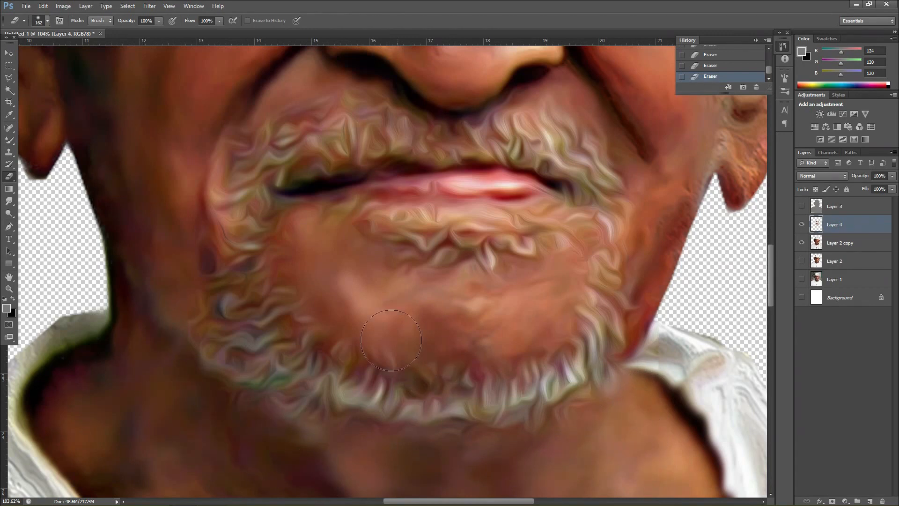
pyautogui.scroll(-5, 391, 340)
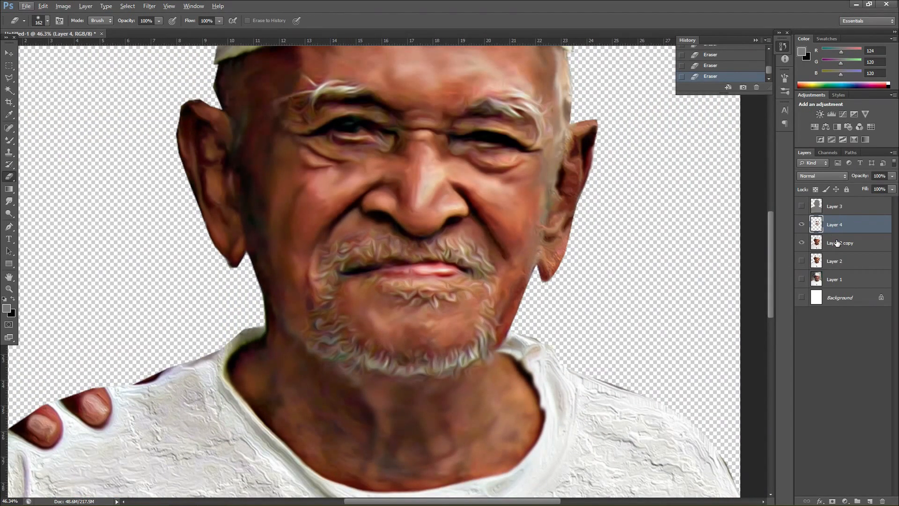
pyautogui.hotkey('ctrl', 'e')
# - Lighten the hairs of the moustache and beard with the Dodge tool, using a brush of about 90 px
pyautogui.click(8, 203)
pyautogui.rightClick(11, 213)
pyautogui.click(33, 221)
pyautogui.hotkey('ctrl', '1')
pyautogui.click(32, 213)
pyautogui.rightClick(418, 250)
pyautogui.moveTo(426, 270); pyautogui.dragTo(429, 269)
pyautogui.click(417, 238)
pyautogui.rightClick(418, 239)
pyautogui.moveTo(365, 255)
pyautogui.mouseDown()
pyautogui.moveTo(389, 246)
pyautogui.moveTo(328, 262)
pyautogui.mouseUp()
pyautogui.moveTo(421, 276)
pyautogui.mouseDown()
pyautogui.moveTo(597, 265)
pyautogui.moveTo(637, 336)
pyautogui.mouseUp()
pyautogui.scroll(-3, 630, 411)
pyautogui.moveTo(290, 187)
pyautogui.mouseDown()
pyautogui.moveTo(294, 360)
pyautogui.moveTo(630, 368)
pyautogui.mouseUp()
pyautogui.moveTo(326, 363); pyautogui.dragTo(281, 313)
pyautogui.moveTo(306, 305); pyautogui.dragTo(365, 349)
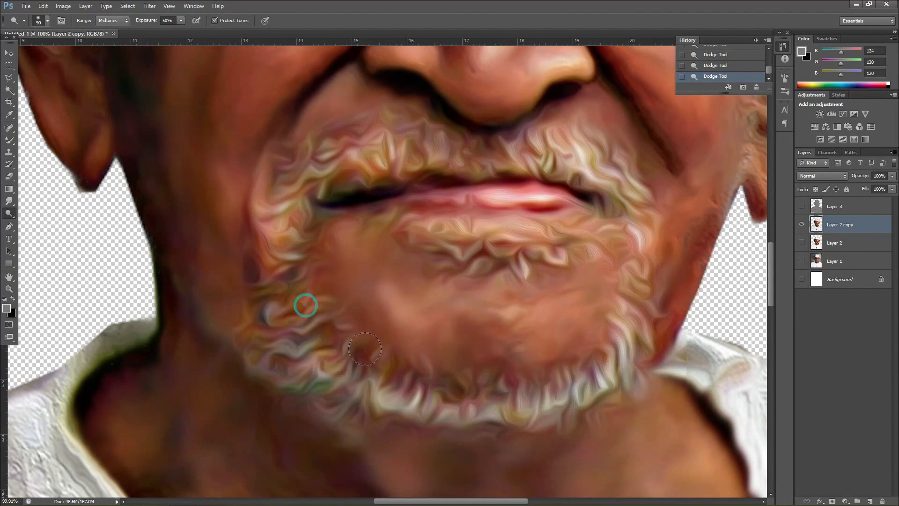
# - Dodge further highlights into the moustache, the hair below the lip and the beard along the chin
pyautogui.scroll(-5, 421, 300)
pyautogui.scroll(4, 448, 176)
pyautogui.moveTo(342, 236); pyautogui.dragTo(286, 250)
pyautogui.moveTo(287, 251); pyautogui.dragTo(339, 251)
pyautogui.moveTo(482, 247)
pyautogui.mouseDown()
pyautogui.moveTo(556, 284)
pyautogui.moveTo(485, 256)
pyautogui.moveTo(445, 258)
pyautogui.mouseUp()
pyautogui.moveTo(340, 241); pyautogui.dragTo(310, 237)
pyautogui.scroll(-3, 323, 239)
pyautogui.moveTo(364, 333); pyautogui.dragTo(300, 352)
pyautogui.moveTo(419, 335); pyautogui.dragTo(477, 351)
pyautogui.moveTo(373, 333); pyautogui.dragTo(351, 335)
pyautogui.moveTo(311, 445)
pyautogui.mouseDown()
pyautogui.moveTo(470, 453)
pyautogui.moveTo(477, 438)
pyautogui.mouseUp()
pyautogui.moveTo(303, 420); pyautogui.dragTo(304, 443)
# - Darken the shadow under the beard and chin with the Burn tool
pyautogui.keyDown('alt'); pyautogui.click(15, 216); pyautogui.keyUp('alt')
pyautogui.rightClick(292, 381)
pyautogui.click(350, 403)
pyautogui.moveTo(278, 406); pyautogui.dragTo(344, 469)
pyautogui.scroll(-3, 344, 469)
pyautogui.moveTo(405, 411)
pyautogui.mouseDown()
pyautogui.moveTo(324, 393)
pyautogui.moveTo(468, 386)
pyautogui.mouseUp()
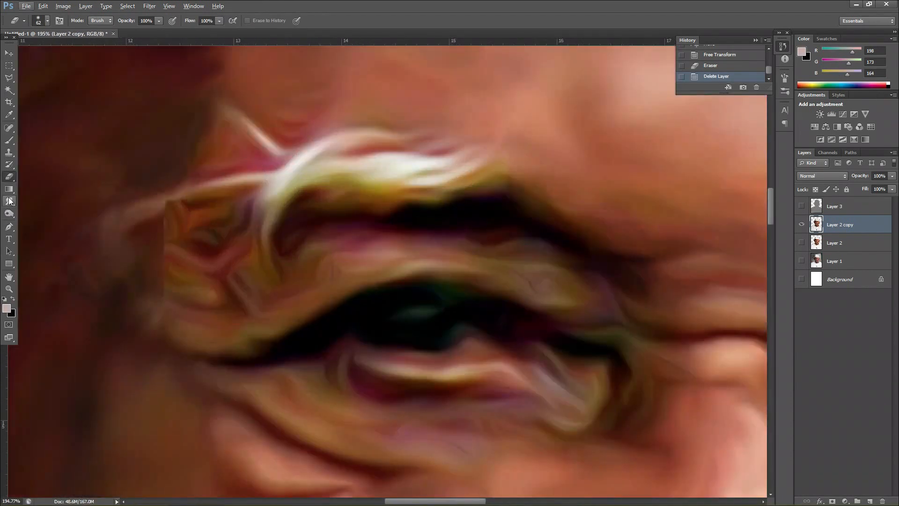
# - Lighten the hairs of the left-hand eyebrow with the Dodge tool, resizing the brush for finer strokes
pyautogui.rightClick(8, 215)
pyautogui.click(39, 222)
pyautogui.rightClick(329, 213)
pyautogui.click(338, 233)
pyautogui.moveTo(299, 209); pyautogui.dragTo(400, 189)
pyautogui.moveTo(328, 189); pyautogui.dragTo(398, 187)
pyautogui.moveTo(311, 189); pyautogui.dragTo(455, 182)
pyautogui.rightClick(489, 184)
pyautogui.click(503, 206)
pyautogui.moveTo(513, 168)
pyautogui.mouseDown()
pyautogui.moveTo(526, 154)
pyautogui.moveTo(476, 187)
pyautogui.mouseUp()
pyautogui.moveTo(215, 199)
pyautogui.mouseDown()
pyautogui.moveTo(163, 227)
pyautogui.moveTo(152, 281)
pyautogui.mouseUp()
# - Smudge the skin beside the left-hand eyebrow and around the eye at 33% strength
pyautogui.click(9, 201)
pyautogui.rightClick(160, 242)
pyautogui.click(183, 265)
pyautogui.click(181, 20)
pyautogui.click(169, 30)
pyautogui.moveTo(207, 164); pyautogui.dragTo(203, 224)
pyautogui.moveTo(226, 298)
pyautogui.mouseDown()
pyautogui.moveTo(340, 242)
pyautogui.moveTo(573, 290)
pyautogui.mouseUp()
pyautogui.moveTo(627, 305); pyautogui.dragTo(593, 399)
# - Paint pale hair strokes at both ends of the left-hand eyebrow in an off-white sampled from its hairs
pyautogui.press('b')
pyautogui.rightClick(375, 209)
pyautogui.click(387, 231)
pyautogui.keyDown('alt'); pyautogui.click(430, 166); pyautogui.keyUp('alt')
pyautogui.moveTo(464, 170); pyautogui.dragTo(498, 151)
pyautogui.moveTo(249, 184)
pyautogui.mouseDown()
pyautogui.moveTo(168, 217)
pyautogui.moveTo(293, 160)
pyautogui.moveTo(192, 208)
pyautogui.mouseUp()
pyautogui.hotkey('ctrl', 'z')
# - Smudge the stray hair at the outer end of the left-hand eyebrow upward with a 23 px brush
pyautogui.click(9, 201)
pyautogui.rightClick(263, 174)
pyautogui.click(278, 196)
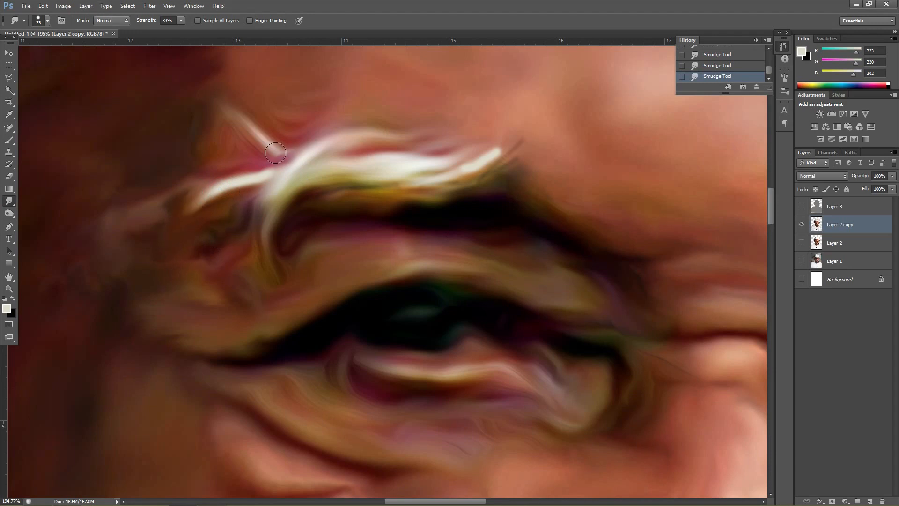
pyautogui.moveTo(274, 148); pyautogui.dragTo(216, 98)
# - Smudge the hairs of the right-hand eyebrow and the skin around that eye, adjusting the brush size
pyautogui.scroll(-10, 492, 236)
pyautogui.scroll(10, 576, 230)
pyautogui.rightClick(457, 222)
pyautogui.click(466, 244)
pyautogui.rightClick(673, 153)
pyautogui.click(698, 175)
pyautogui.moveTo(680, 199)
pyautogui.mouseDown()
pyautogui.moveTo(403, 167)
pyautogui.moveTo(487, 220)
pyautogui.mouseUp()
pyautogui.moveTo(543, 417); pyautogui.dragTo(543, 336)
pyautogui.moveTo(485, 281)
pyautogui.mouseDown()
pyautogui.moveTo(501, 275)
pyautogui.moveTo(436, 284)
pyautogui.mouseUp()
pyautogui.rightClick(281, 234)
pyautogui.click(295, 256)
# - Brighten the eyebrow hairs and the skin folds around the eyes with small Dodge strokes
pyautogui.scroll(-10, 445, 284)
pyautogui.scroll(8, 444, 284)
pyautogui.press('o')
pyautogui.rightClick(370, 252)
pyautogui.moveTo(370, 252); pyautogui.dragTo(281, 246)
pyautogui.moveTo(356, 277); pyautogui.dragTo(248, 295)
pyautogui.moveTo(393, 293); pyautogui.dragTo(548, 351)
pyautogui.moveTo(554, 275); pyautogui.dragTo(693, 244)
pyautogui.moveTo(374, 229); pyautogui.dragTo(520, 243)
pyautogui.moveTo(253, 281); pyautogui.dragTo(199, 285)
pyautogui.scroll(-3, 253, 282)
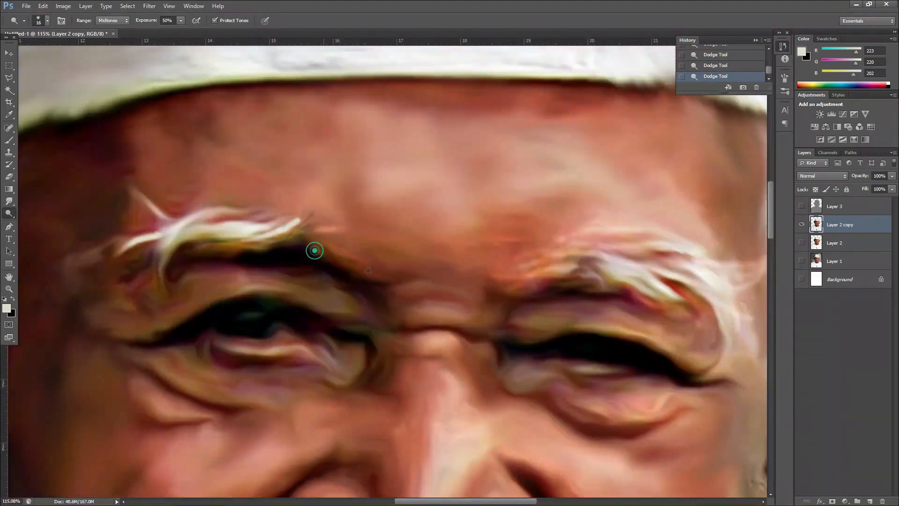
# - Switch to the Brush tool and set a pale pinkish-grey foreground colour of R 200, G 187, B 183
pyautogui.scroll(-6, 530, 193)
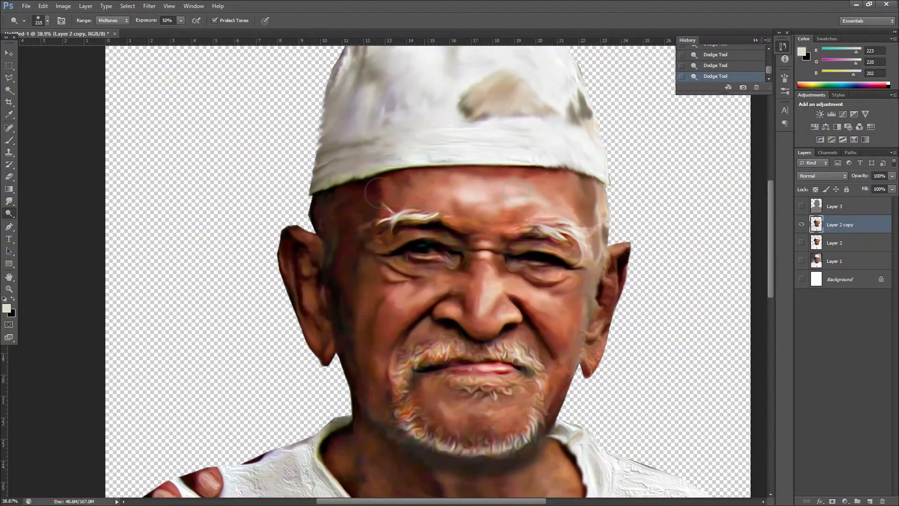
pyautogui.scroll(4, 415, 258)
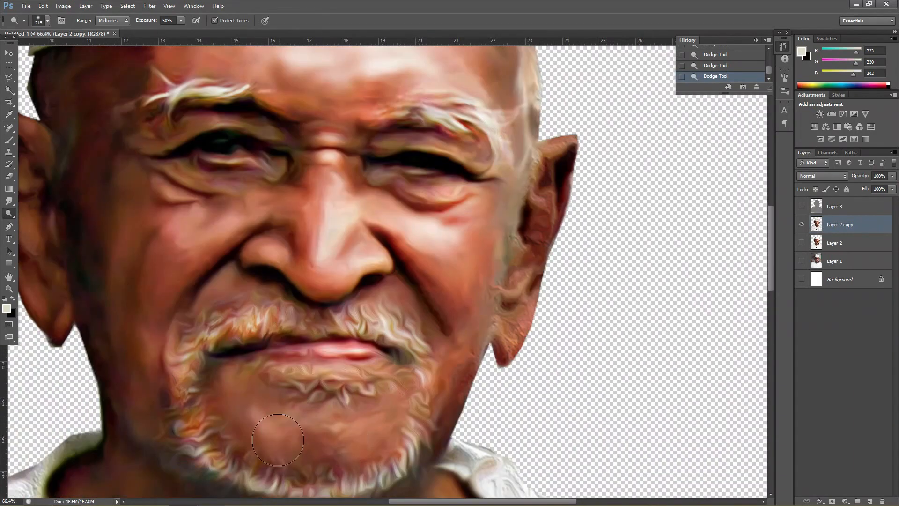
pyautogui.scroll(-3, 399, 261)
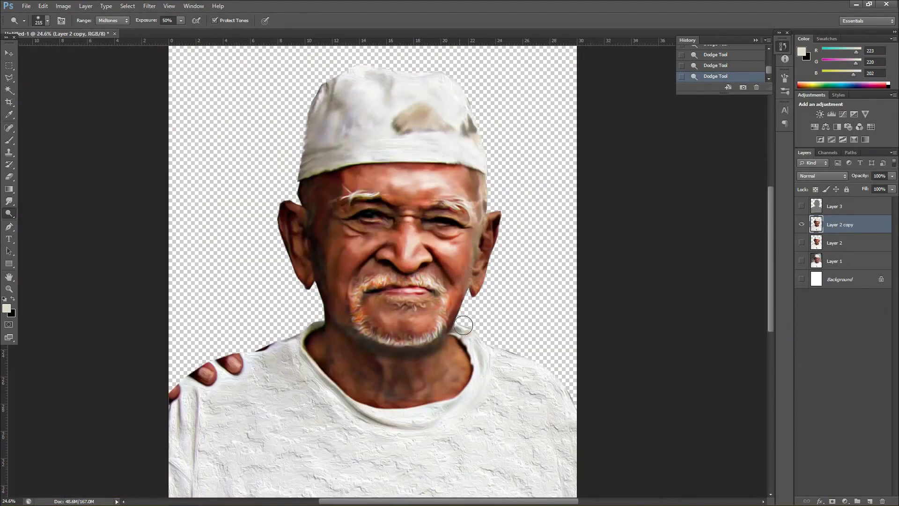
pyautogui.scroll(4, 431, 221)
pyautogui.press('b')
pyautogui.press('i')
pyautogui.click(176, 279)
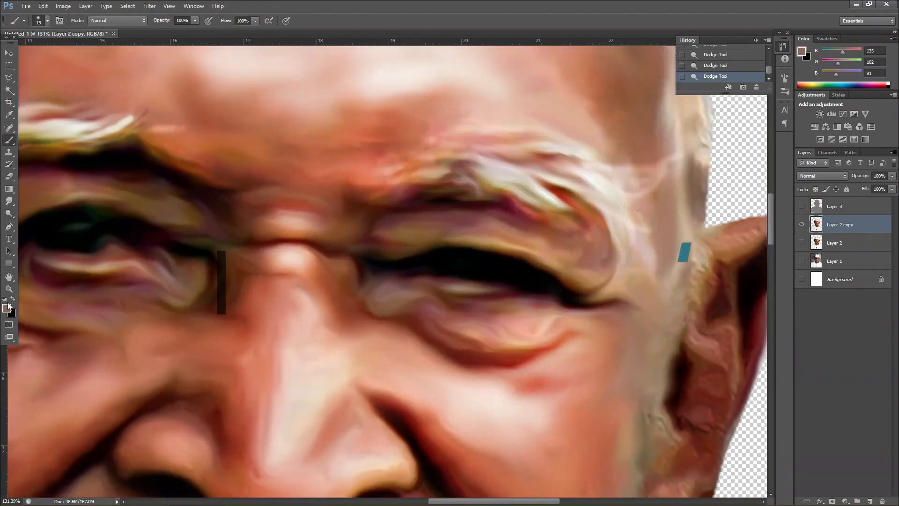
pyautogui.click(6, 308)
pyautogui.click(143, 141)
pyautogui.press('Return')
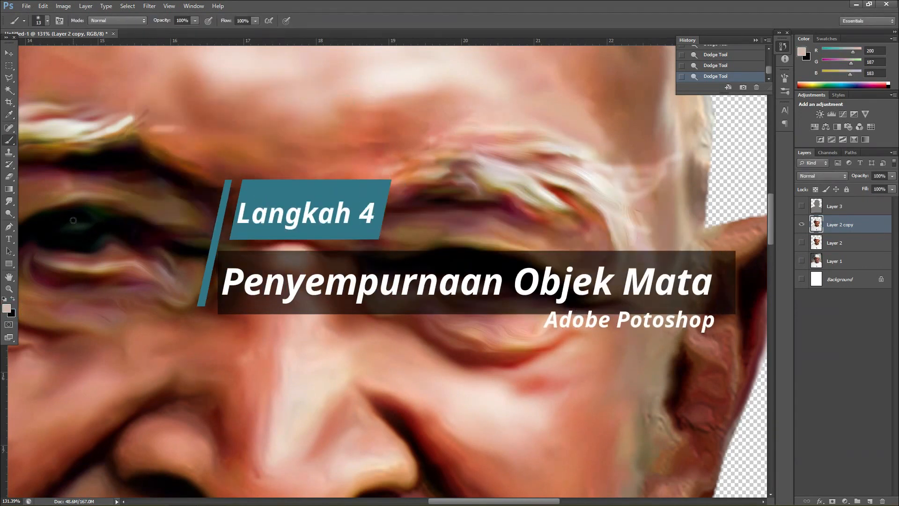
# - Paint two pale round catchlights and a curved reflection in the left-hand eye's pupil, and soften them with the Smudge tool
pyautogui.click(74, 218)
pyautogui.click(88, 221)
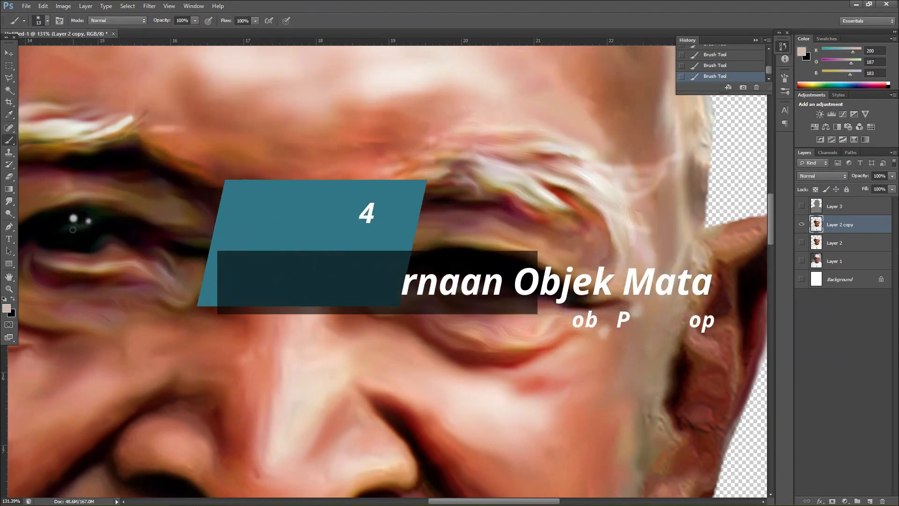
pyautogui.moveTo(69, 229); pyautogui.dragTo(78, 234)
pyautogui.click(9, 201)
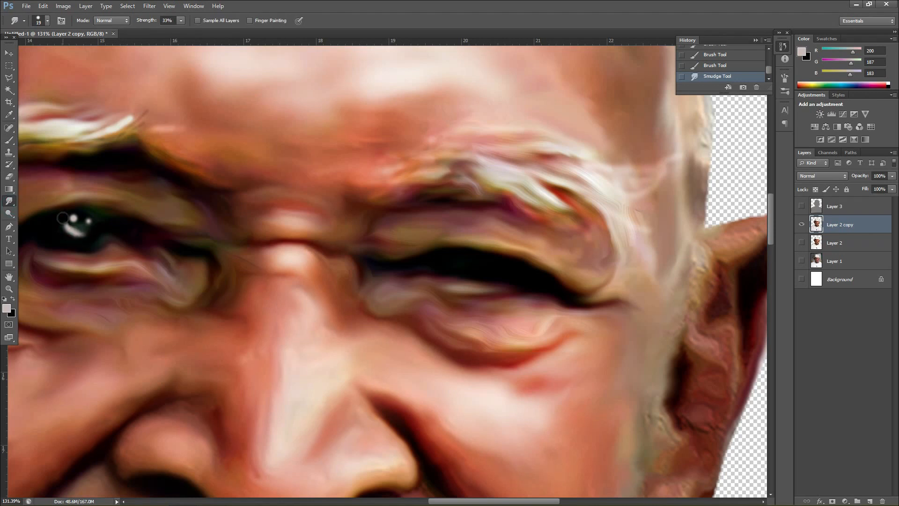
pyautogui.moveTo(135, 274); pyautogui.dragTo(259, 300)
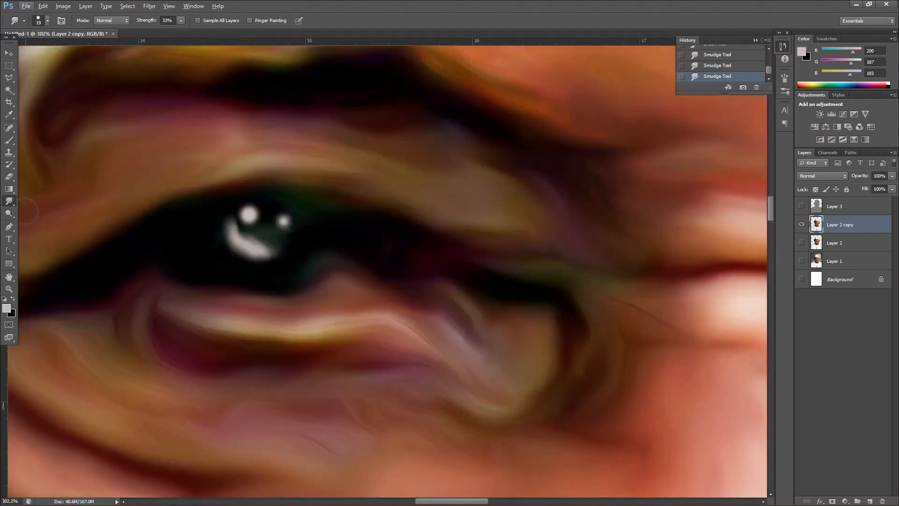
# - Sample a reddish brown (R 120, G 61, B 50), paint it inside the left-hand eye's curved reflection and smudge it
pyautogui.press('b')
pyautogui.keyDown('alt'); pyautogui.click(306, 314); pyautogui.keyUp('alt')
pyautogui.moveTo(239, 255)
pyautogui.mouseDown()
pyautogui.moveTo(255, 253)
pyautogui.moveTo(248, 243)
pyautogui.mouseUp()
pyautogui.click(239, 239)
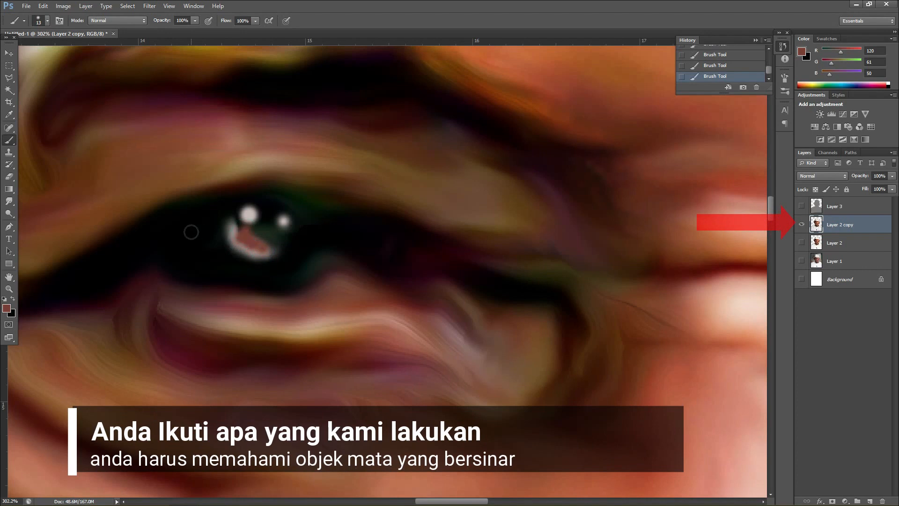
pyautogui.click(13, 201)
pyautogui.moveTo(230, 227)
pyautogui.mouseDown()
pyautogui.moveTo(223, 199)
pyautogui.moveTo(237, 249)
pyautogui.moveTo(258, 262)
pyautogui.moveTo(273, 244)
pyautogui.mouseUp()
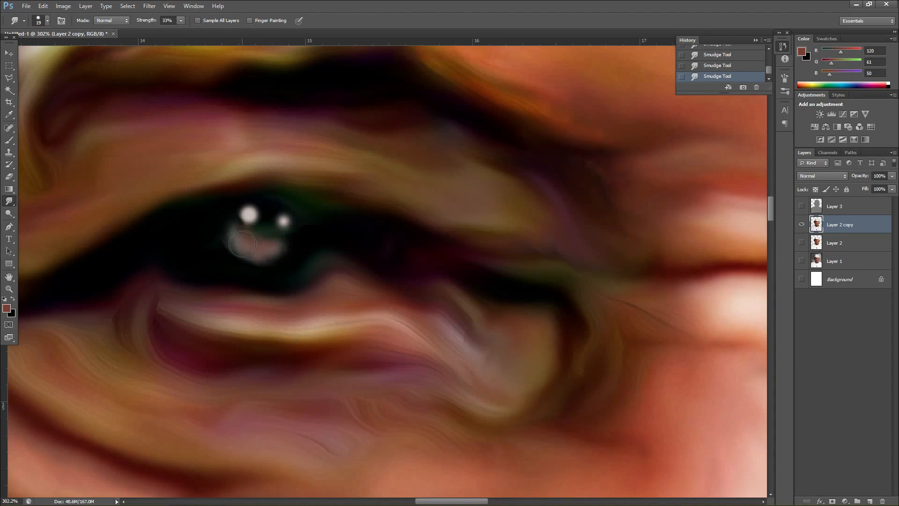
pyautogui.scroll(-5, 328, 260)
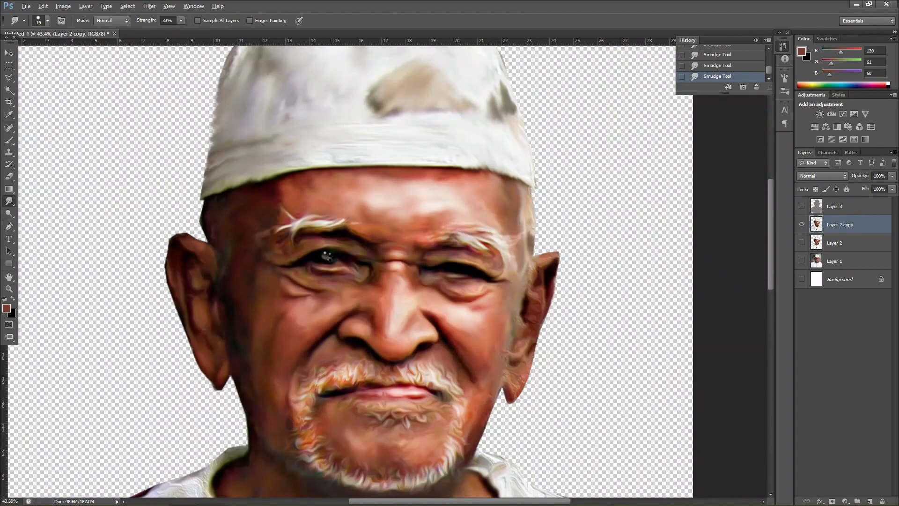
# - Sample near-black (R 2, G 5, B 5) and paint over the left-hand eye's brown reflection, leaving only a thin curved rim
pyautogui.scroll(5, 330, 260)
pyautogui.click(9, 128)
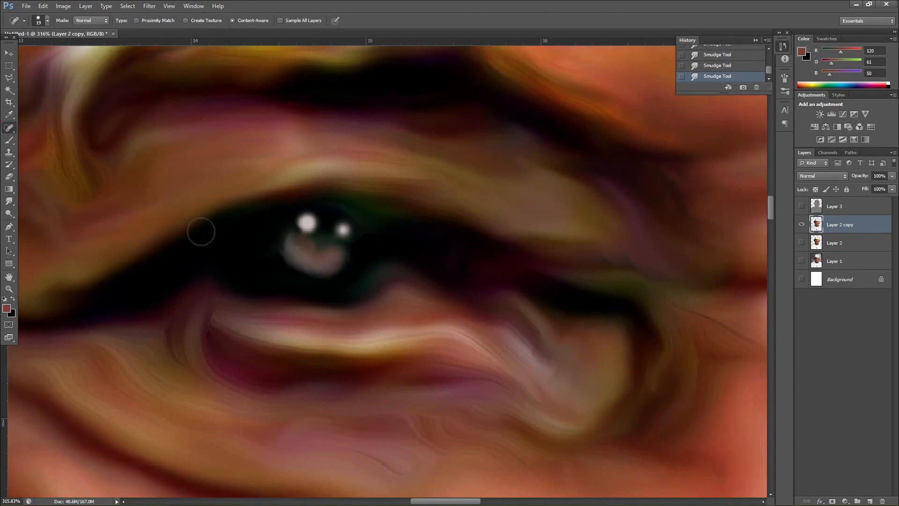
pyautogui.keyDown('alt'); pyautogui.click(365, 259); pyautogui.keyUp('alt')
pyautogui.click(466, 197)
pyautogui.click(8, 142)
pyautogui.click(312, 249)
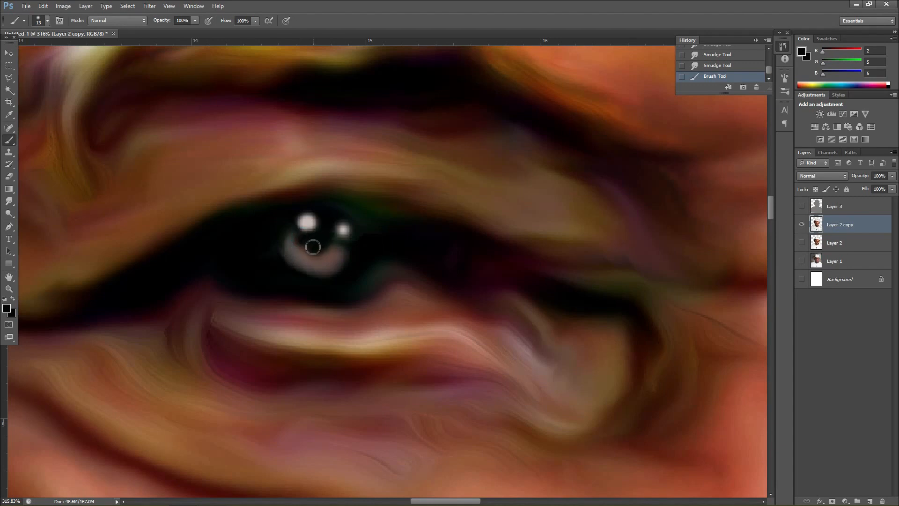
pyautogui.moveTo(284, 233)
pyautogui.mouseDown()
pyautogui.moveTo(307, 265)
pyautogui.moveTo(294, 249)
pyautogui.mouseUp()
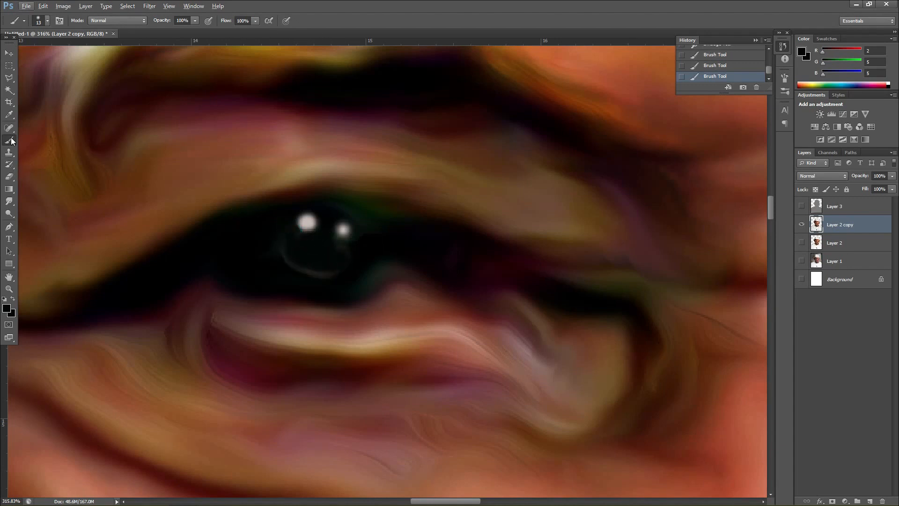
# - Paint the left-hand eye's inner corner brown (R 115, G 71, B 56) with a pale spot (R 199, G 186, B 182), and smudge it
pyautogui.keyDown('alt'); pyautogui.click(408, 294); pyautogui.keyUp('alt')
pyautogui.moveTo(406, 281)
pyautogui.mouseDown()
pyautogui.moveTo(424, 241)
pyautogui.moveTo(417, 271)
pyautogui.mouseUp()
pyautogui.keyDown('alt'); pyautogui.scroll(-1, 442, 253); pyautogui.keyUp('alt')
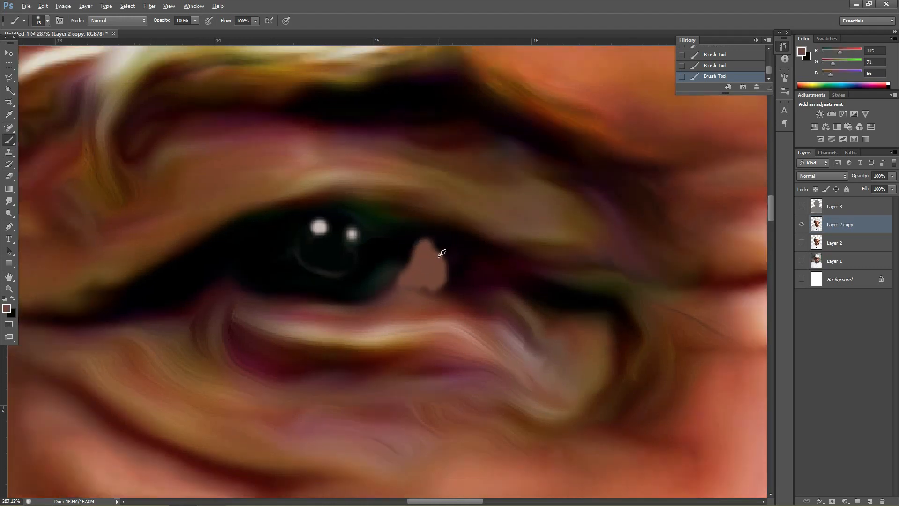
pyautogui.keyDown('alt'); pyautogui.click(322, 219); pyautogui.keyUp('alt')
pyautogui.click(9, 201)
pyautogui.moveTo(422, 280); pyautogui.dragTo(440, 276)
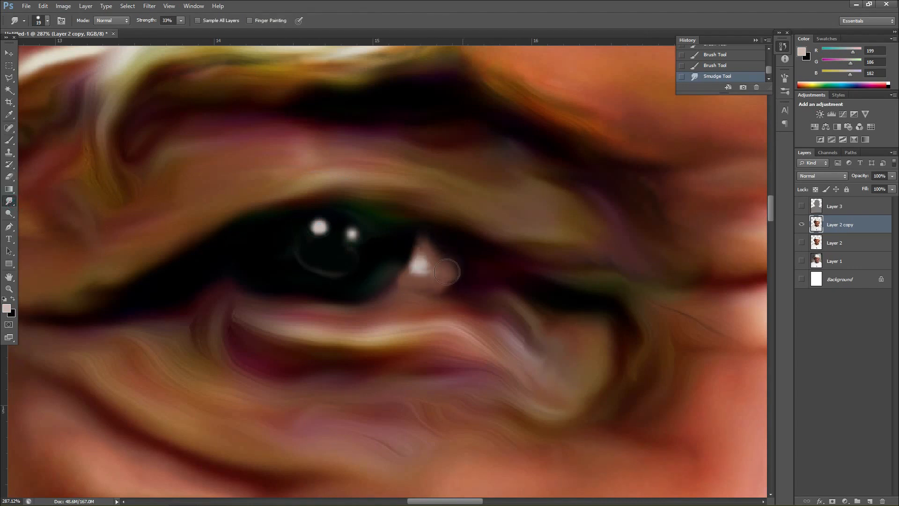
pyautogui.moveTo(461, 257); pyautogui.dragTo(476, 298)
pyautogui.scroll(-15, 498, 290)
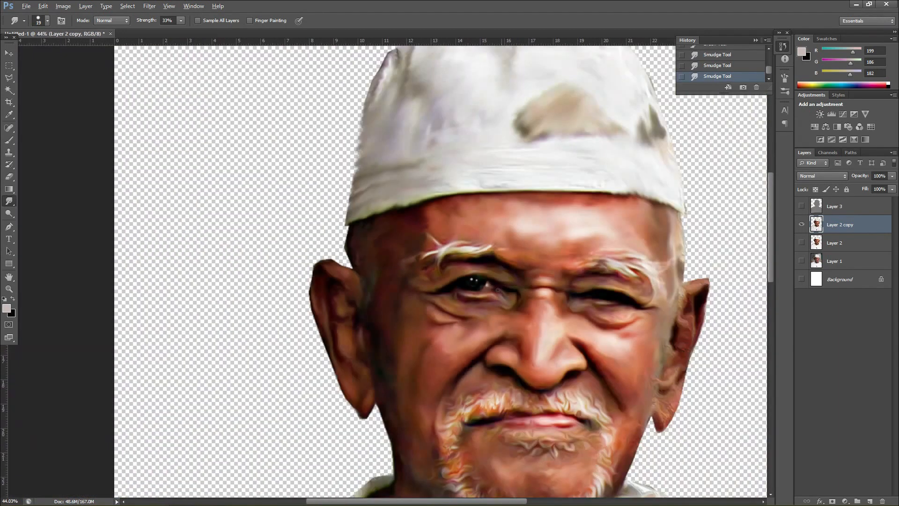
# - Sample brown (R 114, G 72, B 56), paint the outer corner of the left-hand eye and blend it with the Smudge tool
pyautogui.scroll(8, 539, 287)
pyautogui.press('b')
pyautogui.keyDown('alt'); pyautogui.click(362, 279); pyautogui.keyUp('alt')
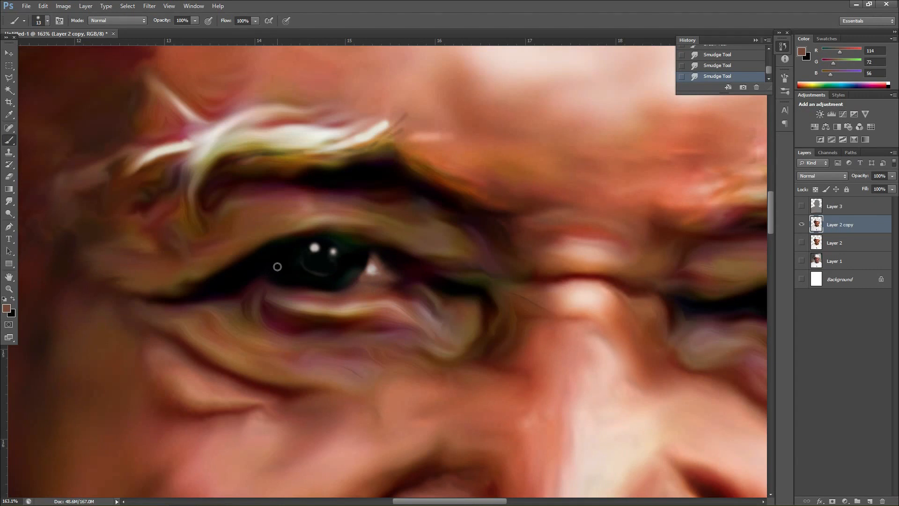
pyautogui.click(9, 200)
pyautogui.moveTo(290, 285); pyautogui.dragTo(273, 264)
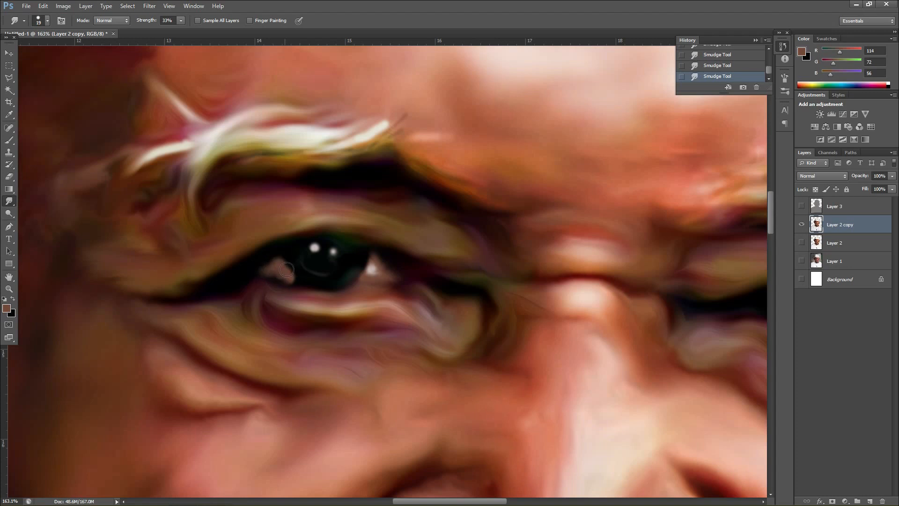
pyautogui.scroll(-5, 382, 310)
pyautogui.scroll(-2, 524, 330)
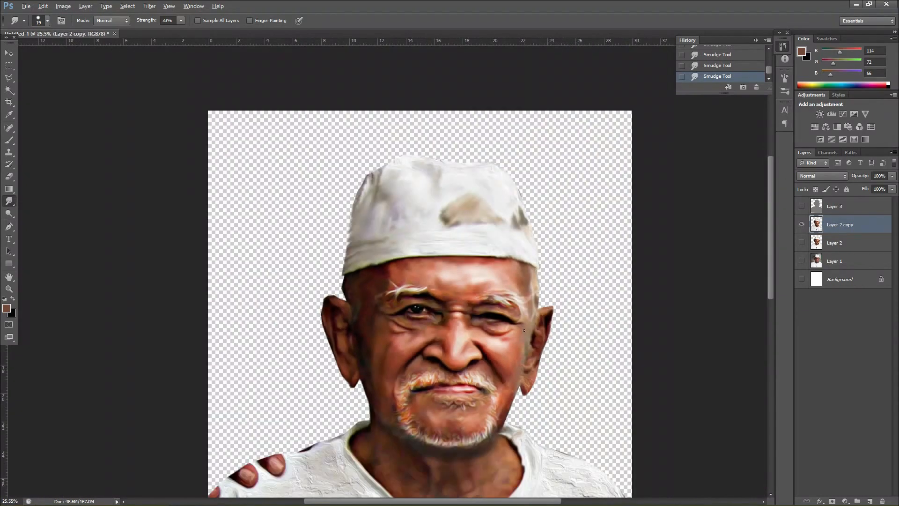
pyautogui.scroll(8, 409, 317)
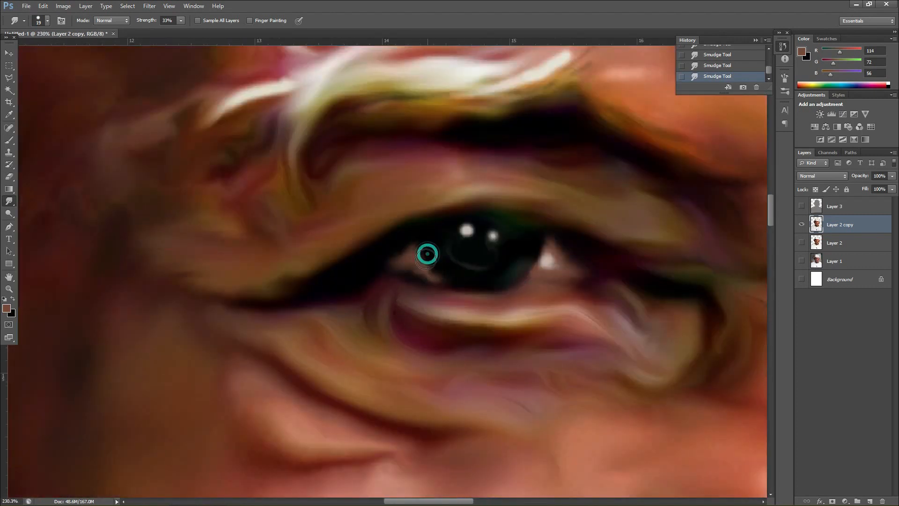
pyautogui.scroll(-8, 440, 254)
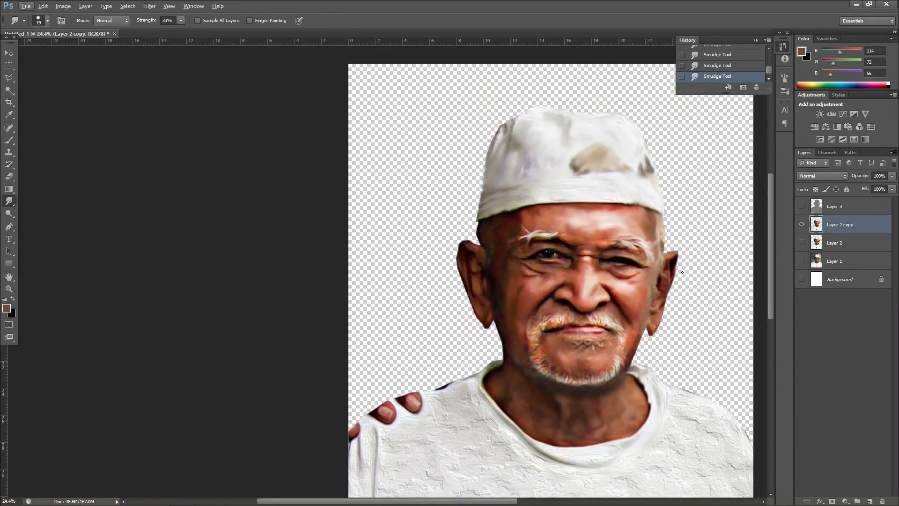
# - Paint a small brown spot under the left-hand pupil and smudge it into a curved reflection along the lower iris
pyautogui.scroll(9, 682, 272)
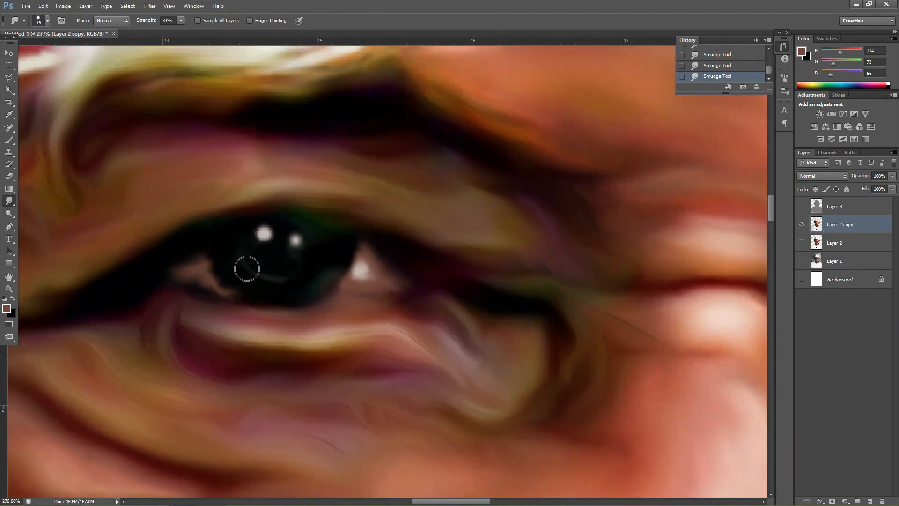
pyautogui.press('b')
pyautogui.click(270, 280)
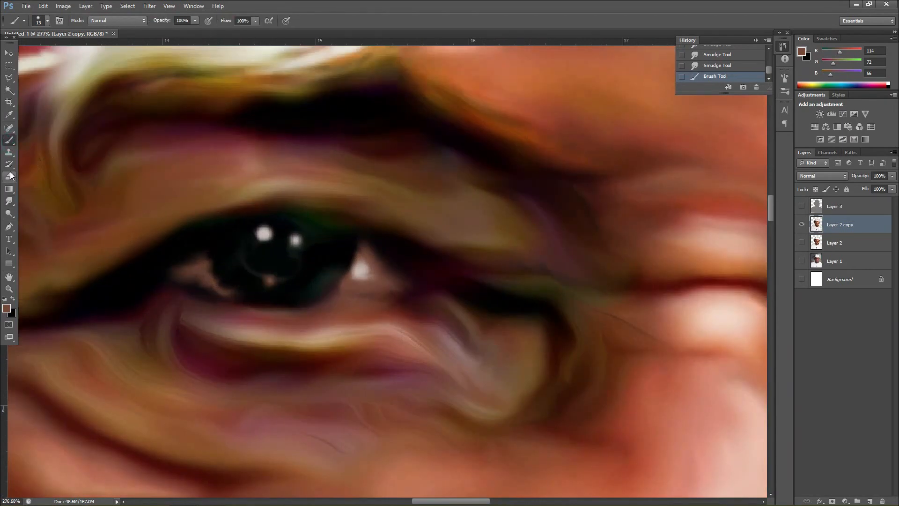
pyautogui.click(9, 201)
pyautogui.moveTo(294, 278); pyautogui.dragTo(262, 277)
pyautogui.moveTo(267, 280)
pyautogui.mouseDown()
pyautogui.moveTo(283, 293)
pyautogui.moveTo(275, 286)
pyautogui.moveTo(313, 269)
pyautogui.moveTo(303, 280)
pyautogui.moveTo(327, 250)
pyautogui.mouseUp()
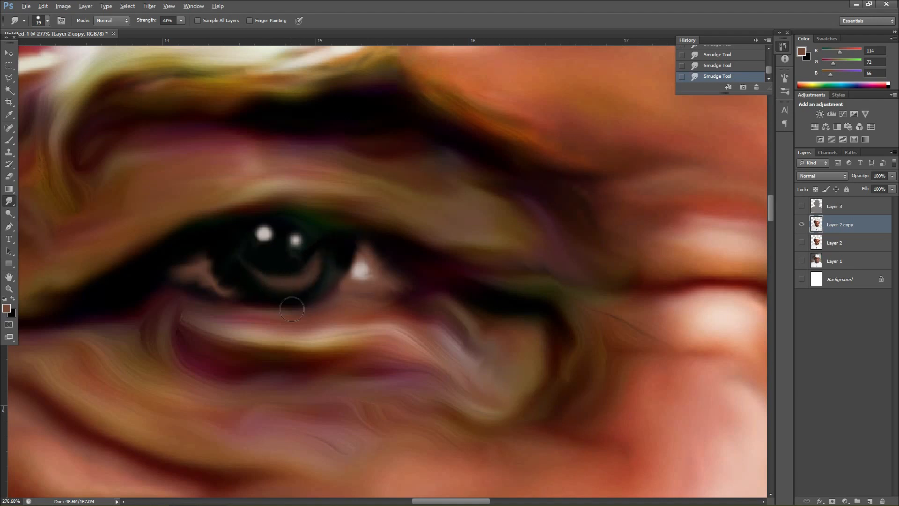
pyautogui.scroll(-10, 356, 302)
# - Sample the pale catchlight colour (R 196, G 184, B 180) and paint two catchlights in the right-hand eye
pyautogui.scroll(4, 601, 348)
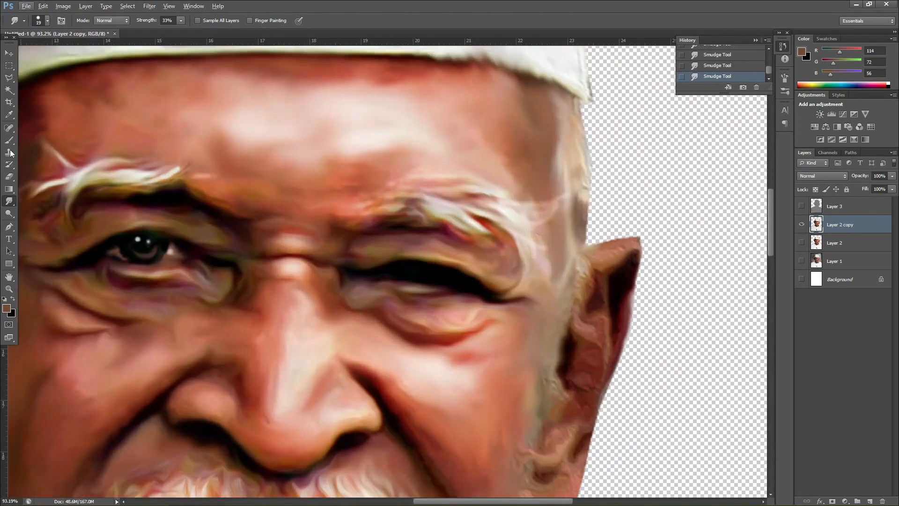
pyautogui.press('b')
pyautogui.keyDown('alt'); pyautogui.click(138, 240); pyautogui.keyUp('alt')
pyautogui.click(416, 268)
pyautogui.click(416, 268)
pyautogui.click(416, 268)
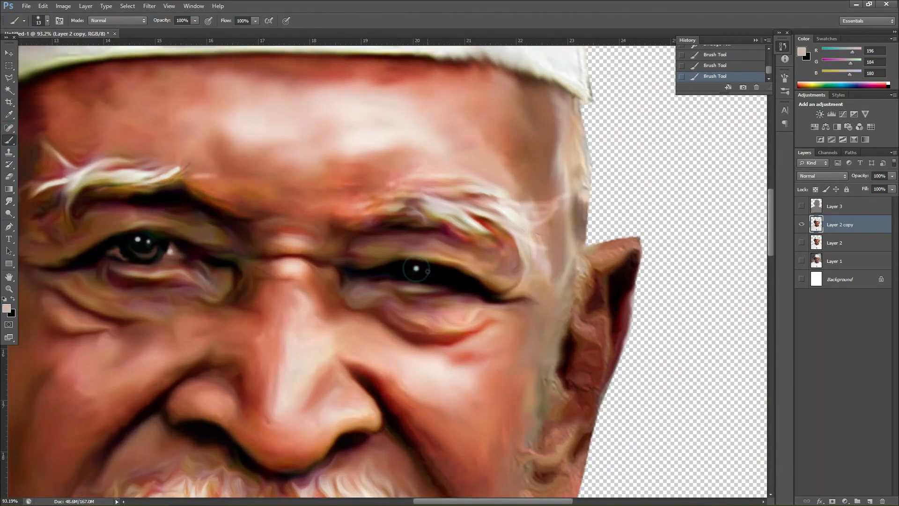
# - Sample brown (R 117, G 73, B 58), paint the inner corner of the right-hand eye and smudge it
pyautogui.keyDown('alt'); pyautogui.click(153, 254); pyautogui.keyUp('alt')
pyautogui.keyDown('alt'); pyautogui.click(166, 255); pyautogui.keyUp('alt')
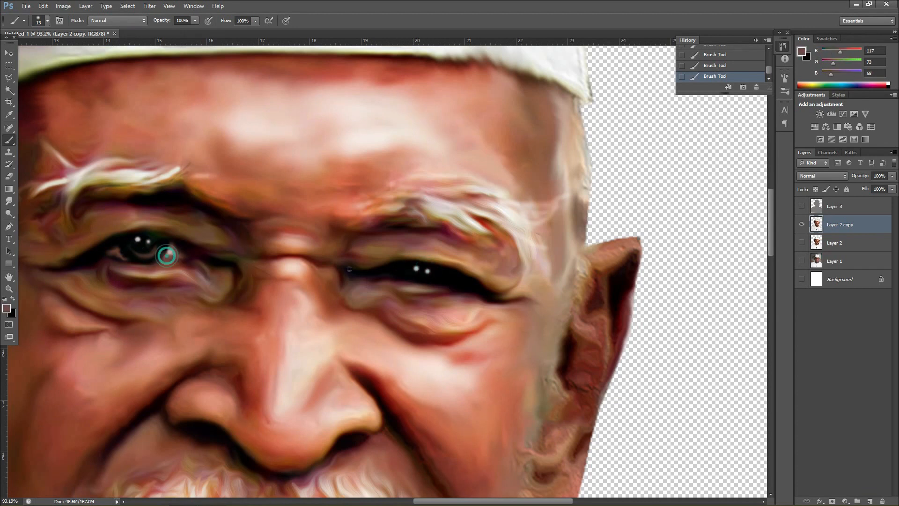
pyautogui.click(14, 202)
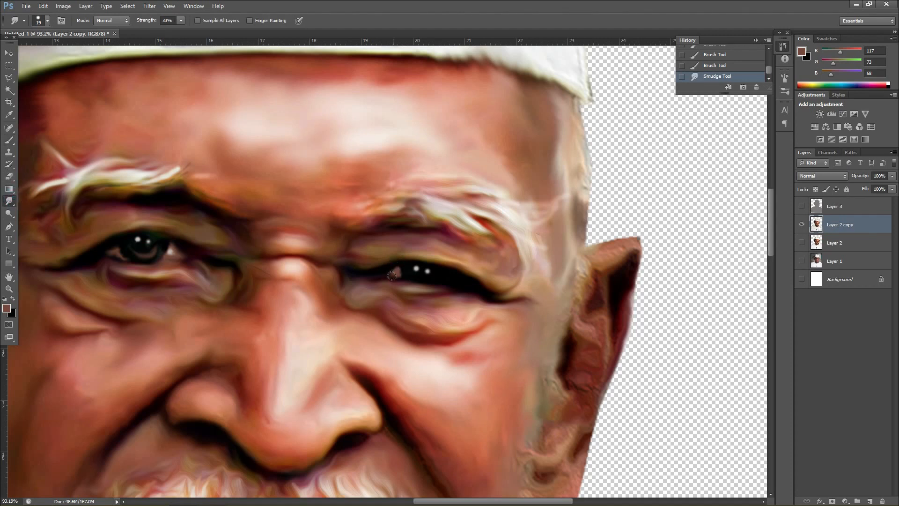
pyautogui.click(398, 275)
pyautogui.scroll(-8, 397, 275)
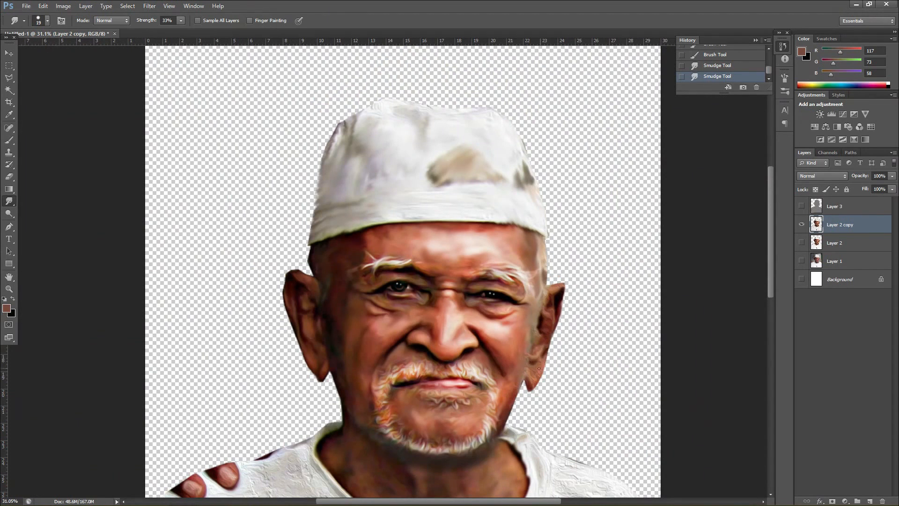
# - Reduce the Smudge brush to 11 px and smudge the moustache hairs
pyautogui.scroll(7, 409, 381)
pyautogui.rightClick(465, 315)
pyautogui.click(471, 327)
pyautogui.click(476, 312)
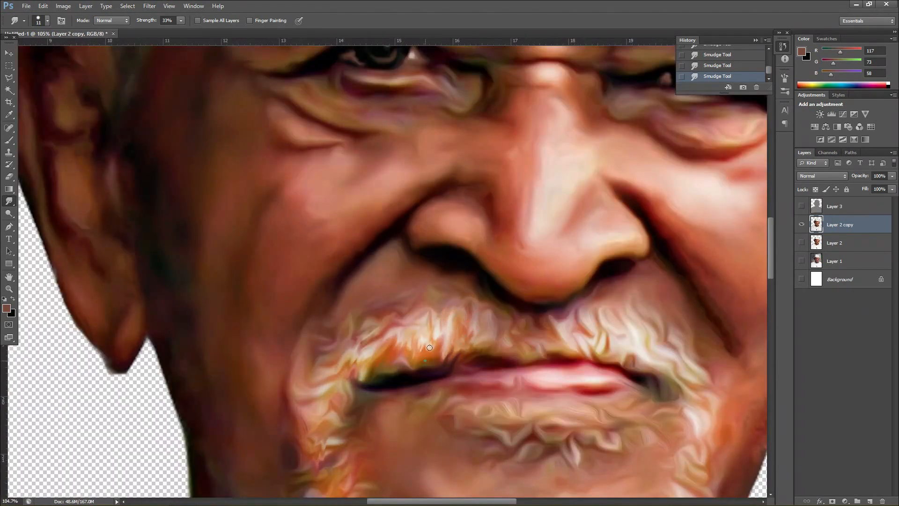
pyautogui.scroll(-3, 345, 410)
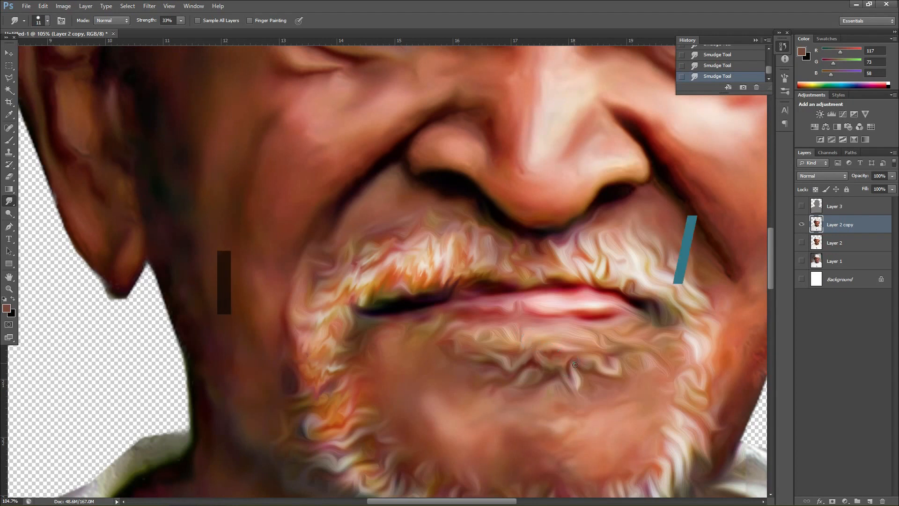
# - Set the Smudge tool to a 52 px bristle brush tip at 75% strength
pyautogui.rightClick(587, 377)
pyautogui.click(612, 401)
pyautogui.click(587, 368)
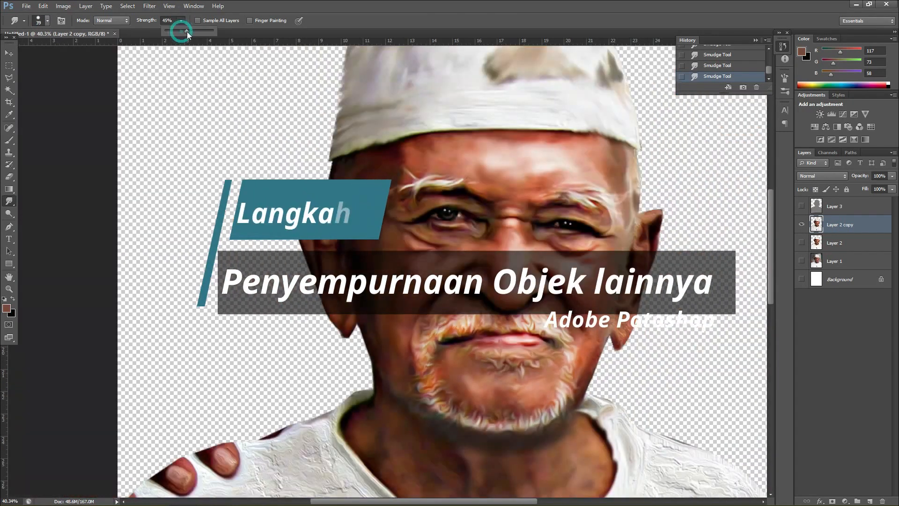
pyautogui.rightClick(515, 370)
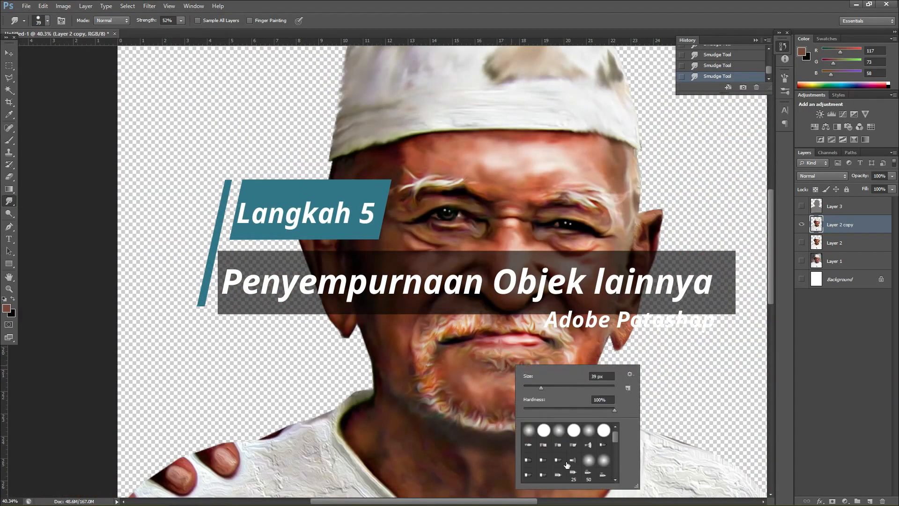
pyautogui.click(558, 456)
pyautogui.scroll(6, 531, 402)
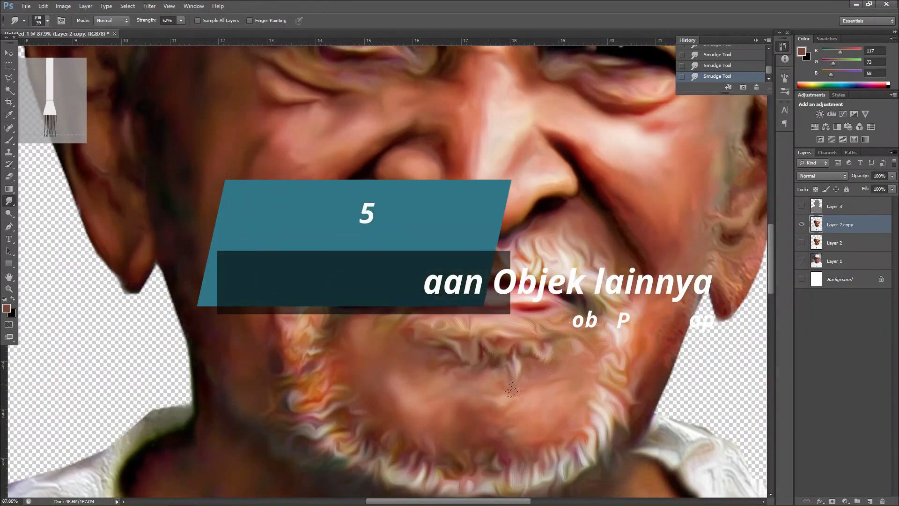
pyautogui.rightClick(599, 396)
pyautogui.click(674, 463)
pyautogui.click(180, 20)
pyautogui.moveTo(181, 32); pyautogui.dragTo(193, 32)
# - Smudge the right-hand side of the beard and the moustache into fine hair strands with the bristle brush
pyautogui.moveTo(609, 401); pyautogui.dragTo(619, 386)
pyautogui.moveTo(609, 327)
pyautogui.mouseDown()
pyautogui.moveTo(613, 300)
pyautogui.moveTo(594, 262)
pyautogui.mouseUp()
pyautogui.moveTo(569, 288); pyautogui.dragTo(537, 261)
pyautogui.moveTo(375, 248); pyautogui.dragTo(366, 272)
pyautogui.moveTo(360, 290); pyautogui.dragTo(381, 284)
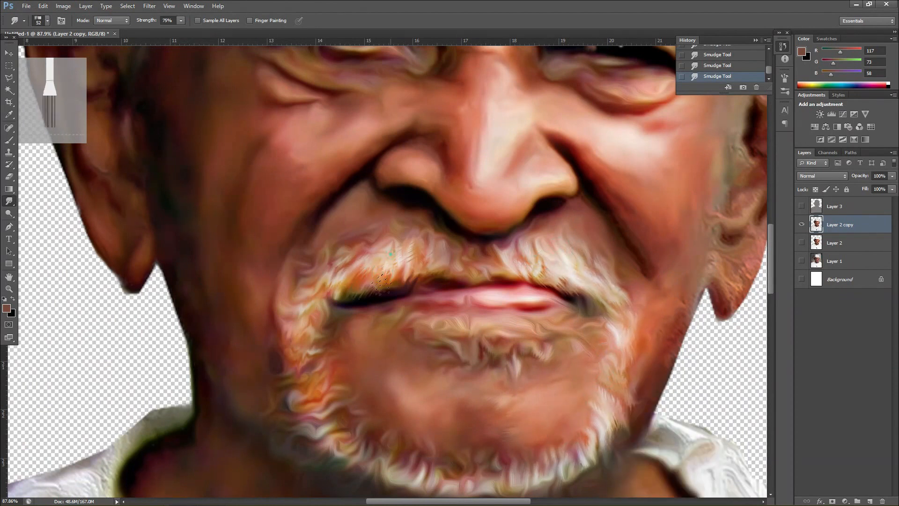
pyautogui.moveTo(367, 253); pyautogui.dragTo(357, 239)
# - Smudge the left-hand side of the beard, the chin beard and the hair under the lip into fine bristle strands
pyautogui.scroll(-3, 646, 440)
pyautogui.scroll(3, 544, 487)
pyautogui.moveTo(351, 344); pyautogui.dragTo(346, 361)
pyautogui.moveTo(361, 406); pyautogui.dragTo(344, 414)
pyautogui.moveTo(456, 461); pyautogui.dragTo(447, 472)
pyautogui.scroll(-2, 452, 466)
pyautogui.moveTo(499, 370)
pyautogui.mouseDown()
pyautogui.moveTo(491, 385)
pyautogui.moveTo(539, 385)
pyautogui.mouseUp()
pyautogui.moveTo(609, 368); pyautogui.dragTo(639, 333)
pyautogui.moveTo(408, 314); pyautogui.dragTo(388, 357)
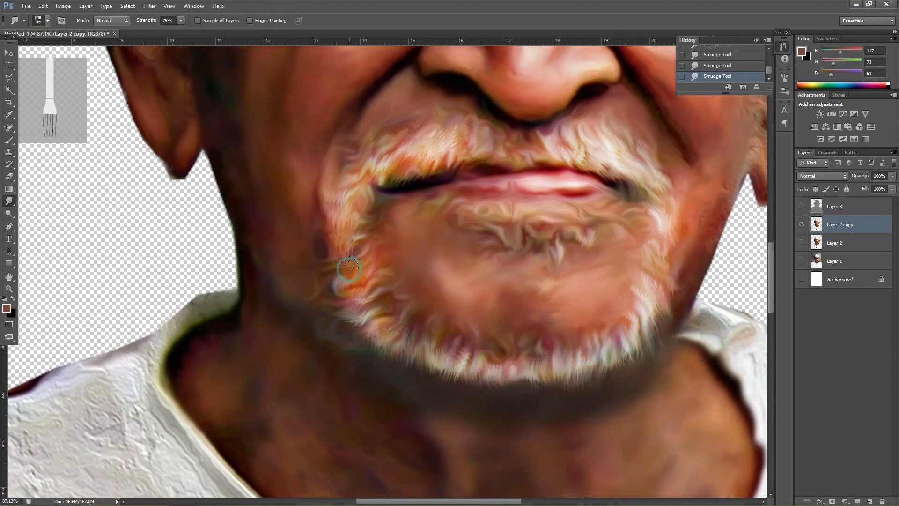
pyautogui.scroll(-4, 609, 202)
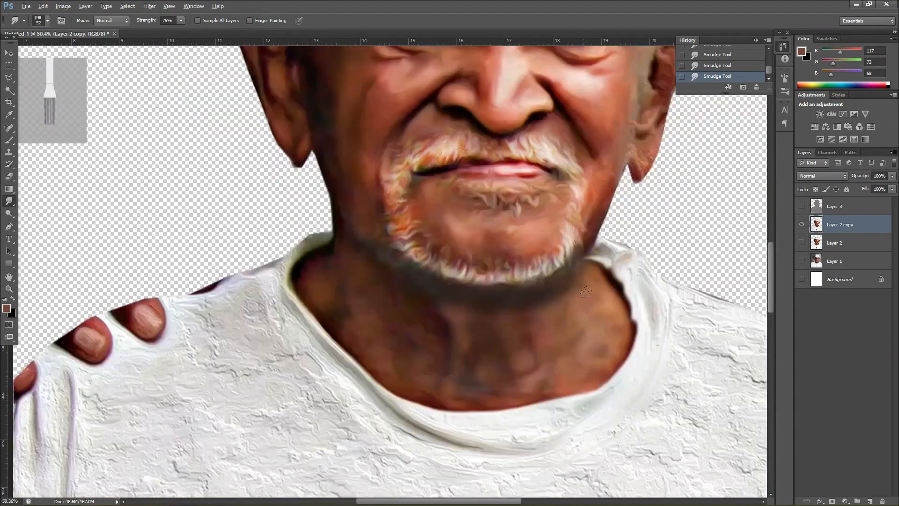
pyautogui.scroll(4, 629, 164)
pyautogui.scroll(3, 629, 164)
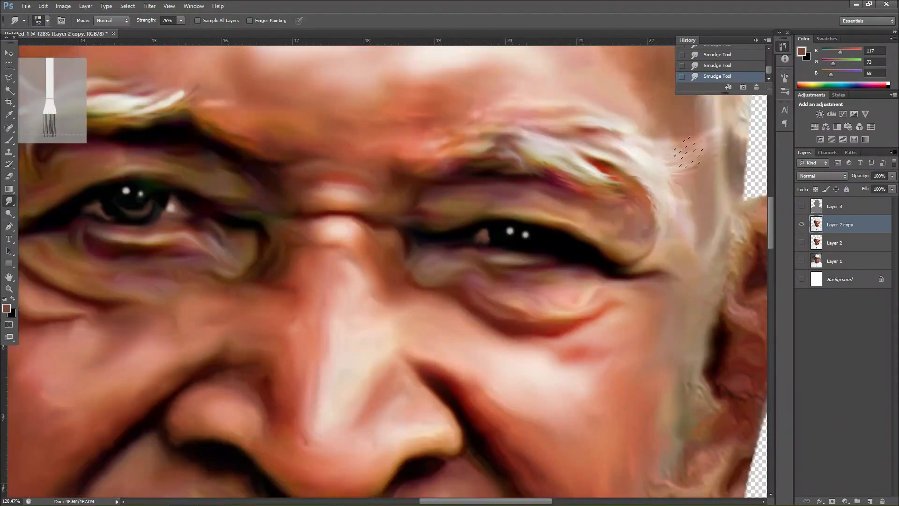
pyautogui.scroll(-3, 198, 145)
pyautogui.scroll(-4, 374, 194)
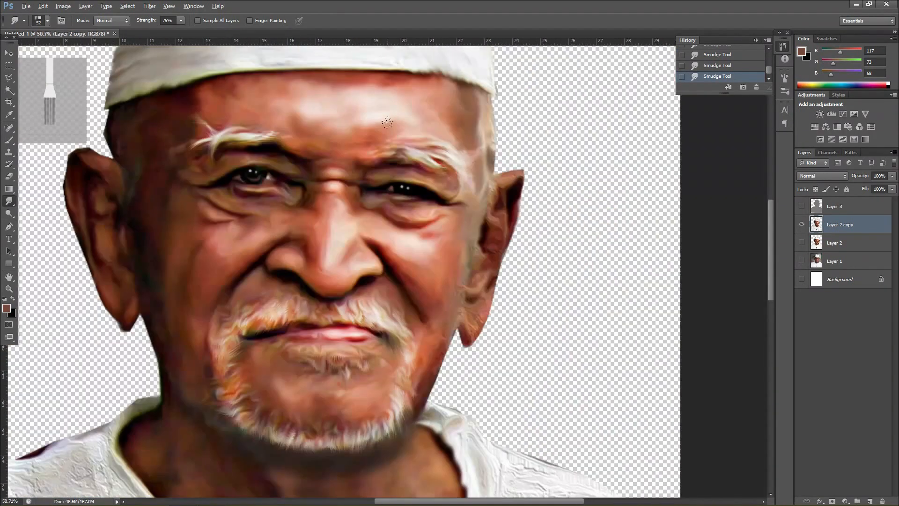
# - Switch to the Burn tool with a 37 px bristle brush tip, keeping the range on Midtones
pyautogui.scroll(4, 293, 245)
pyautogui.rightClick(9, 213)
pyautogui.click(39, 223)
pyautogui.rightClick(368, 345)
pyautogui.click(397, 426)
pyautogui.rightClick(384, 353)
pyautogui.click(458, 435)
# - Burn the shadows around the mouth corners, the inner edge of the beard and the chin at 50% exposure
pyautogui.moveTo(324, 375)
pyautogui.mouseDown()
pyautogui.moveTo(335, 400)
pyautogui.moveTo(323, 358)
pyautogui.mouseUp()
pyautogui.scroll(2, 335, 399)
pyautogui.scroll(-6, 323, 357)
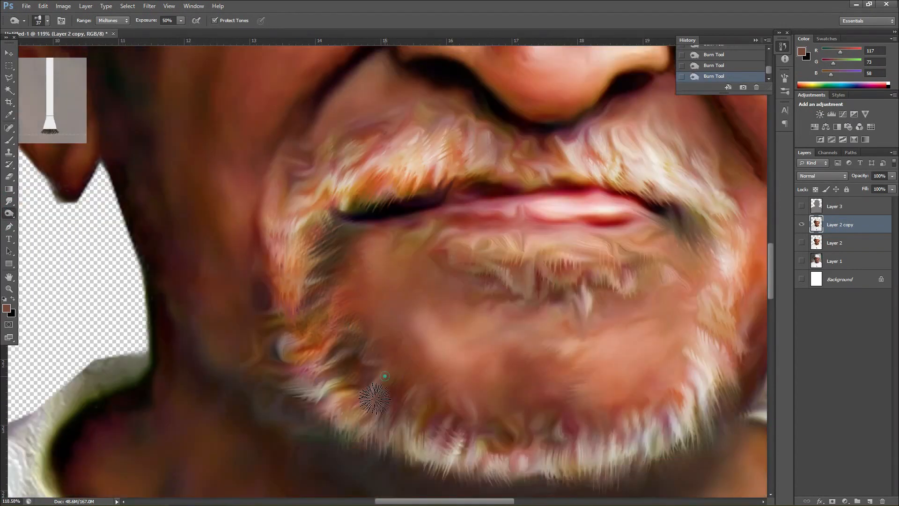
pyautogui.moveTo(611, 405); pyautogui.dragTo(655, 345)
pyautogui.moveTo(551, 352)
pyautogui.mouseDown()
pyautogui.moveTo(727, 257)
pyautogui.moveTo(731, 187)
pyautogui.mouseUp()
pyautogui.scroll(-4, 730, 187)
pyautogui.scroll(2, 518, 211)
pyautogui.moveTo(506, 220)
pyautogui.mouseDown()
pyautogui.moveTo(471, 205)
pyautogui.moveTo(519, 239)
pyautogui.mouseUp()
pyautogui.moveTo(330, 180)
pyautogui.mouseDown()
pyautogui.moveTo(306, 191)
pyautogui.moveTo(265, 295)
pyautogui.mouseUp()
pyautogui.scroll(-5, 264, 295)
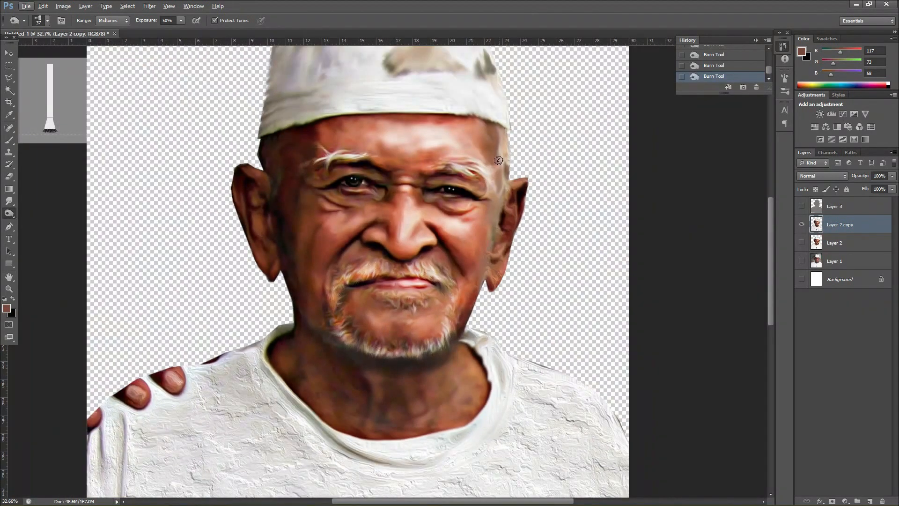
# - Burn the shadows around the eyes, eyebrows and right-hand temple, lowering the exposure to 30%
pyautogui.scroll(5, 496, 161)
pyautogui.moveTo(482, 215)
pyautogui.mouseDown()
pyautogui.moveTo(525, 118)
pyautogui.moveTo(531, 201)
pyautogui.mouseUp()
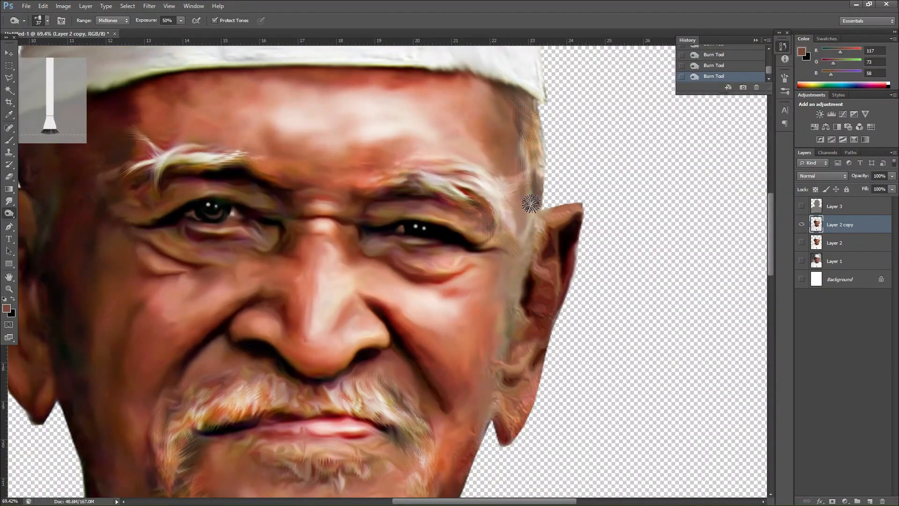
pyautogui.moveTo(328, 187); pyautogui.dragTo(500, 218)
pyautogui.moveTo(340, 212); pyautogui.dragTo(405, 185)
pyautogui.press('3')
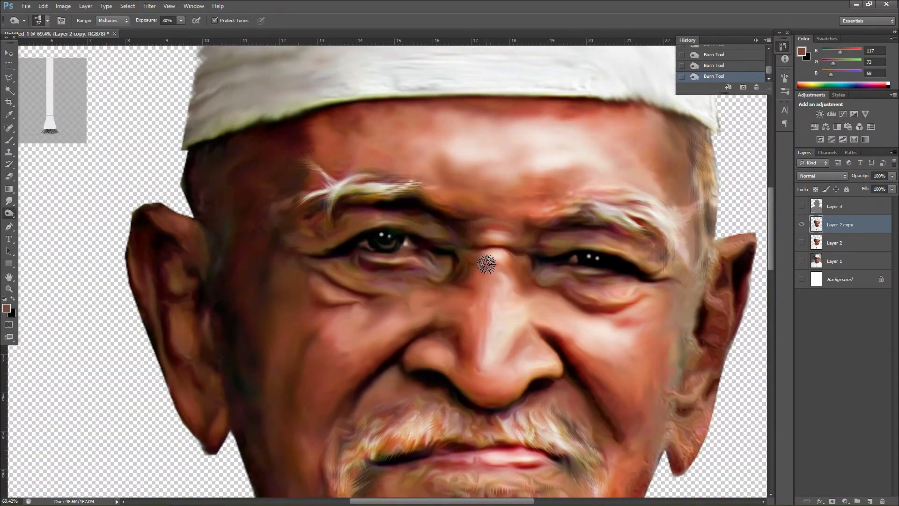
pyautogui.scroll(-3, 487, 261)
pyautogui.scroll(-5, 602, 407)
pyautogui.moveTo(525, 205)
pyautogui.mouseDown()
pyautogui.moveTo(493, 233)
pyautogui.moveTo(581, 253)
pyautogui.moveTo(484, 297)
pyautogui.moveTo(609, 294)
pyautogui.mouseUp()
pyautogui.scroll(-4, 586, 306)
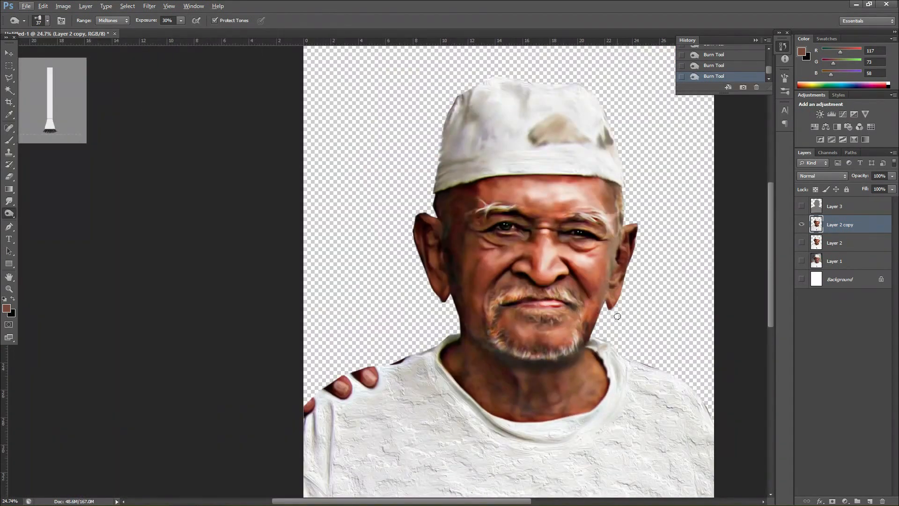
# - Try the Luminosity blend mode on Layer 2 copy with Layer 3 shown, and restore Layer 2 copy to Normal
pyautogui.click(801, 205)
pyautogui.click(801, 206)
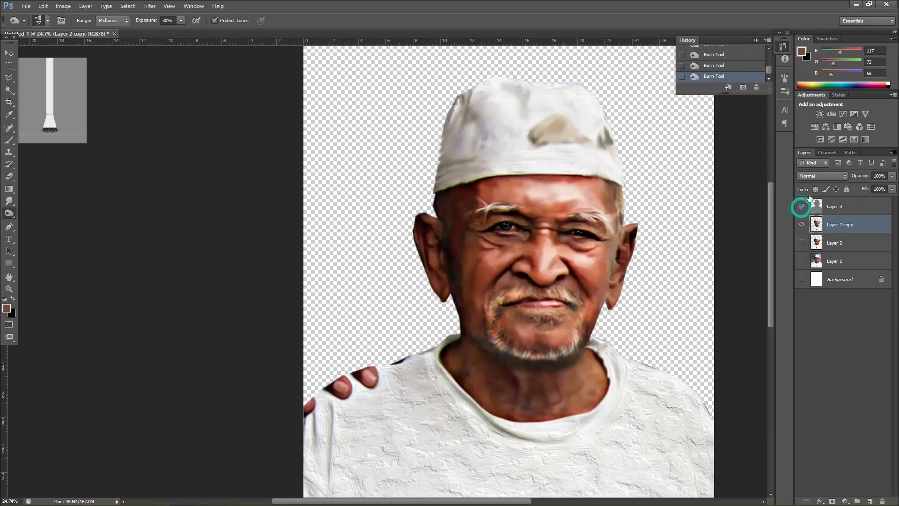
pyautogui.click(801, 206)
pyautogui.click(821, 176)
pyautogui.click(847, 418)
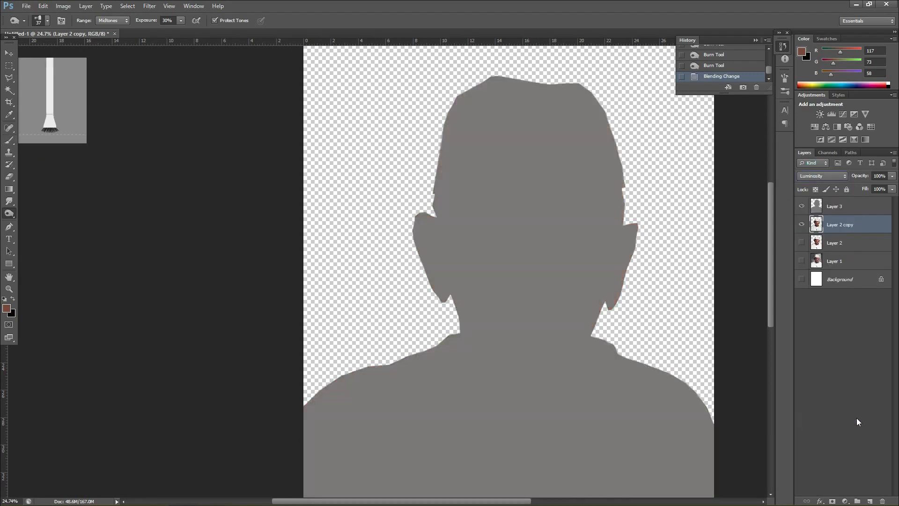
pyautogui.click(843, 211)
pyautogui.click(836, 225)
pyautogui.click(820, 176)
pyautogui.click(809, 184)
# - Try the Luminosity blend mode on the grey Layer 3, hide that layer and return to Layer 2 copy
pyautogui.click(843, 203)
pyautogui.click(810, 415)
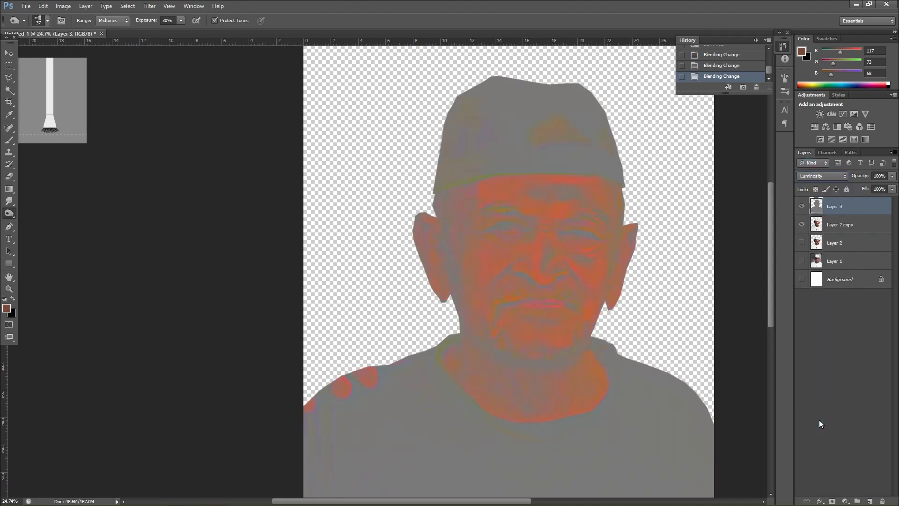
pyautogui.click(802, 206)
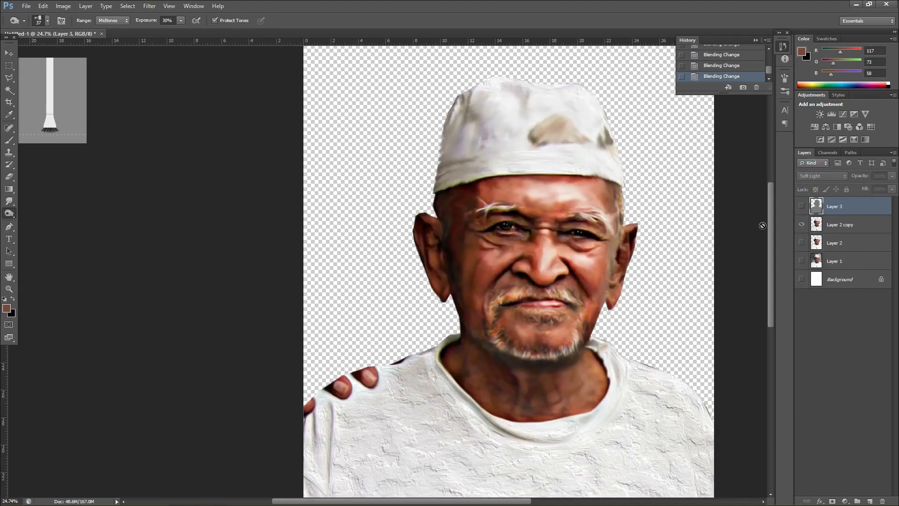
pyautogui.click(841, 224)
pyautogui.click(63, 5)
pyautogui.moveTo(75, 29)
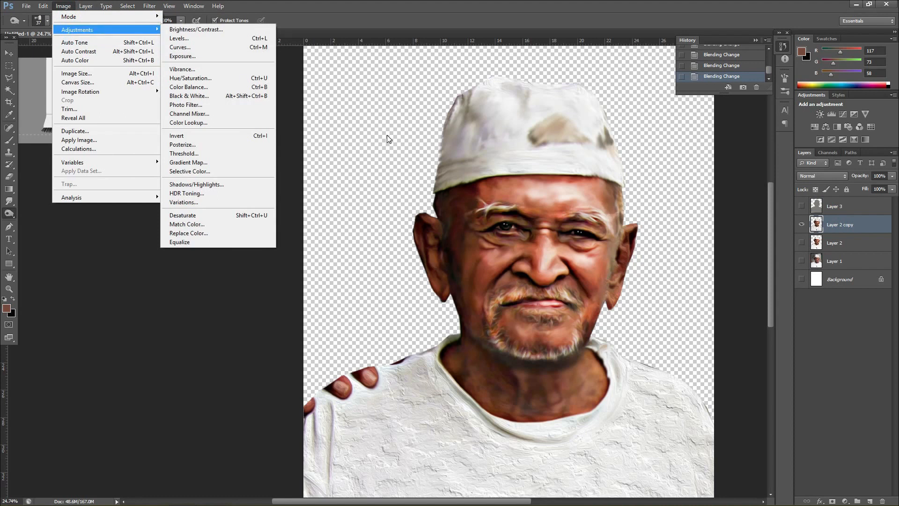
pyautogui.click(387, 136)
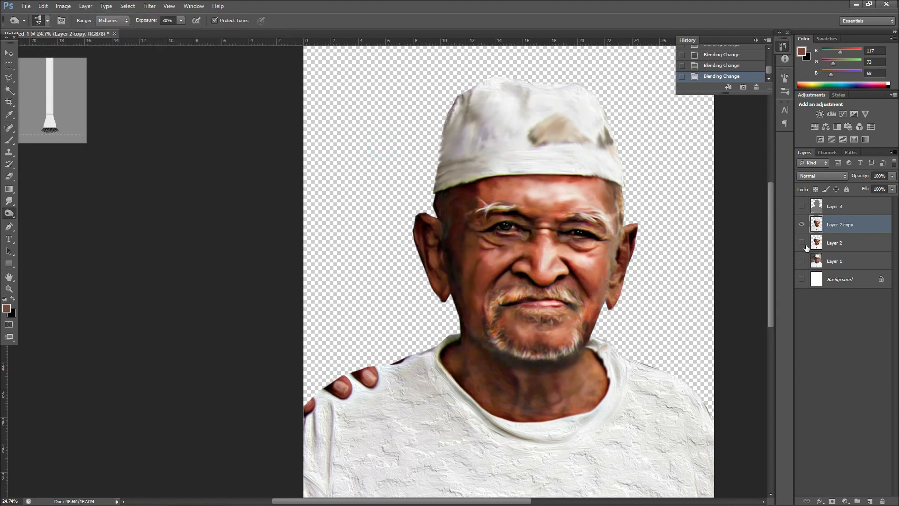
# - Switch to the Brush tool with a soft round tip and load the outline of Layer 2 copy as a selection
pyautogui.click(9, 140)
pyautogui.click(47, 20)
pyautogui.click(79, 93)
pyautogui.rightClick(461, 223)
pyautogui.click(508, 247)
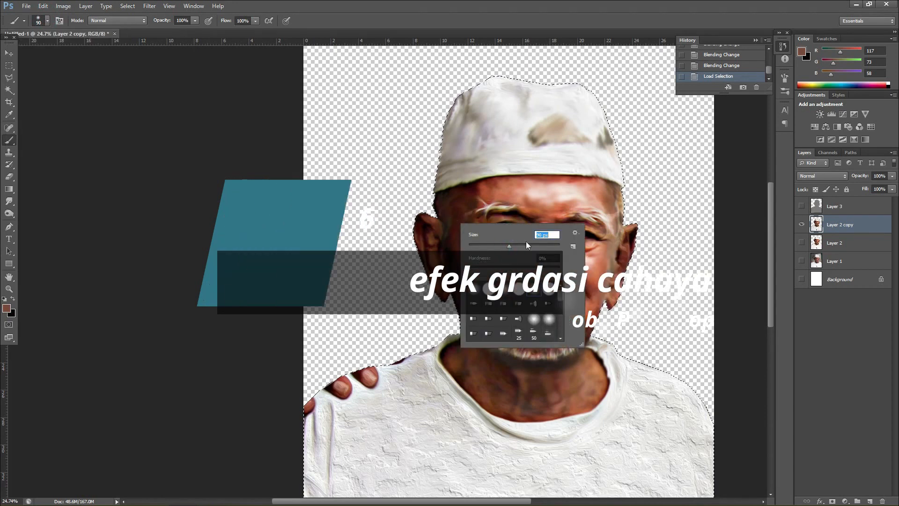
# - Set the foreground colour to light pink (RGB 249, 187, 187) and enlarge the soft brush to 411 px
pyautogui.click(7, 307)
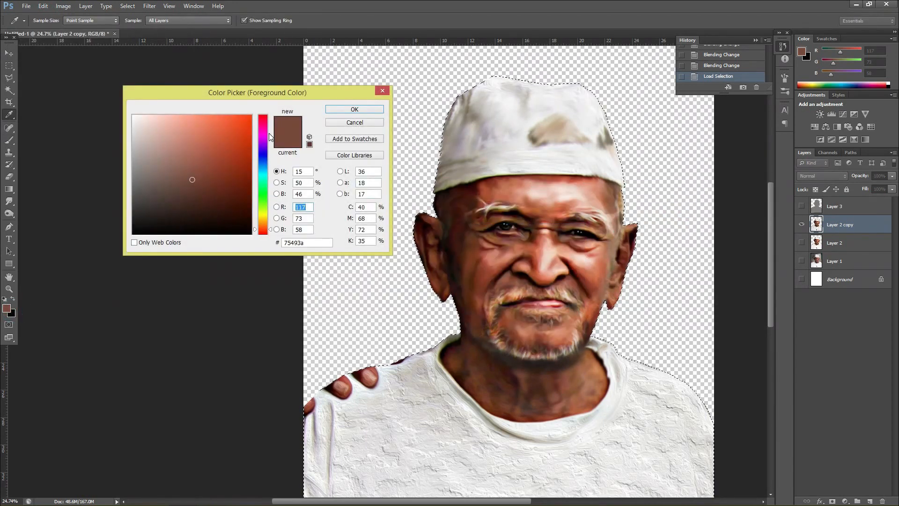
pyautogui.click(261, 128)
pyautogui.click(260, 224)
pyautogui.moveTo(260, 230); pyautogui.dragTo(261, 238)
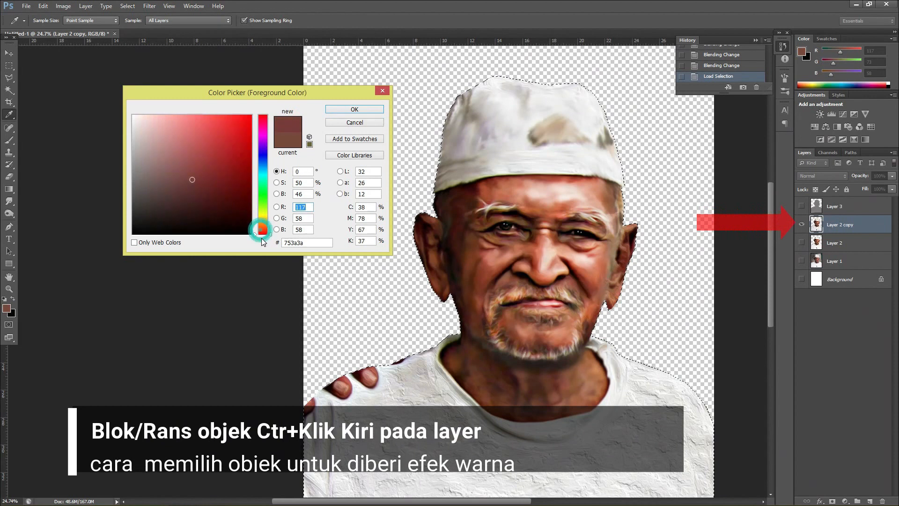
pyautogui.click(162, 117)
pyautogui.click(354, 109)
pyautogui.rightClick(524, 223)
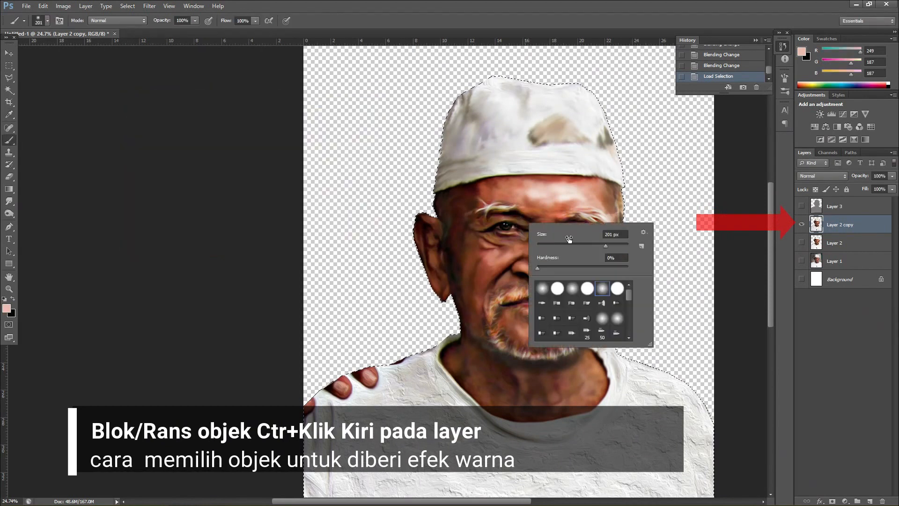
# - Try a pink stroke over the left-hand cheek on Layer 2 copy with Overlay blending, and undo both changes
pyautogui.moveTo(487, 218)
pyautogui.mouseDown()
pyautogui.moveTo(480, 246)
pyautogui.moveTo(489, 274)
pyautogui.mouseUp()
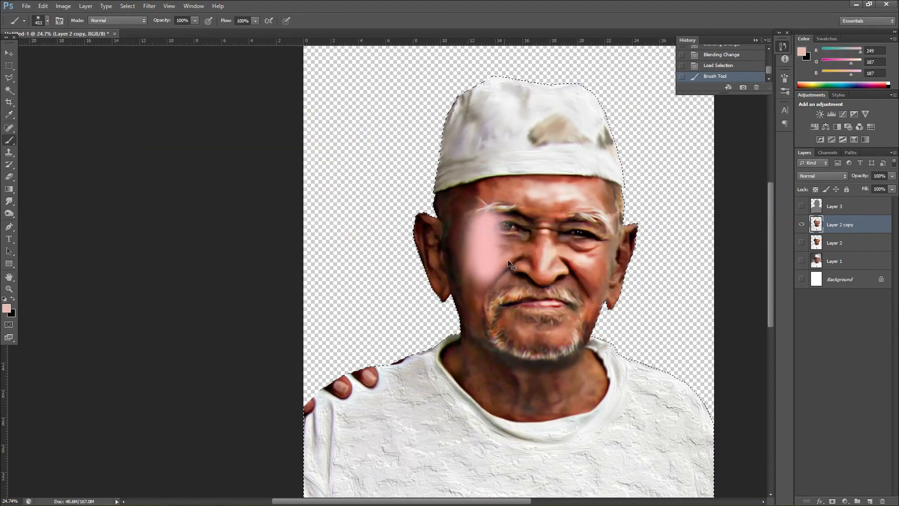
pyautogui.click(818, 176)
pyautogui.click(817, 295)
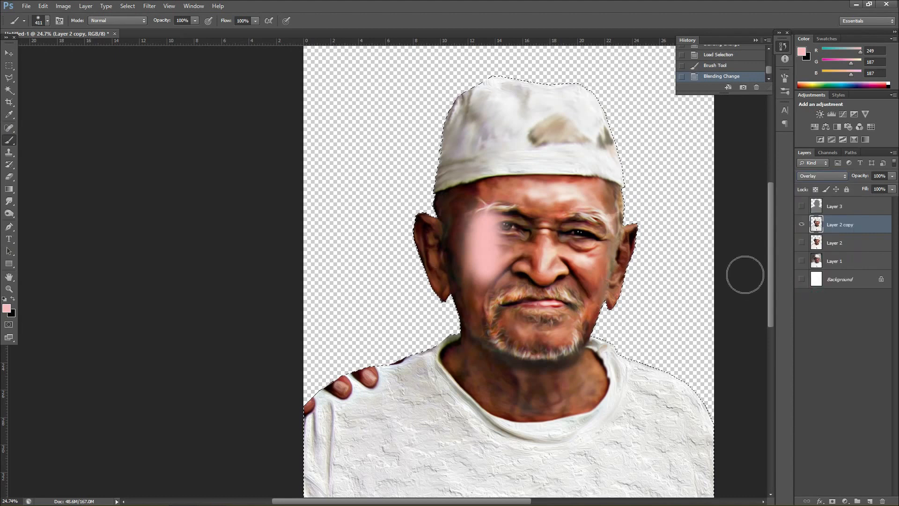
pyautogui.hotkey('ctrl', 'alt', 'z')
pyautogui.hotkey('ctrl', 'alt', 'z')
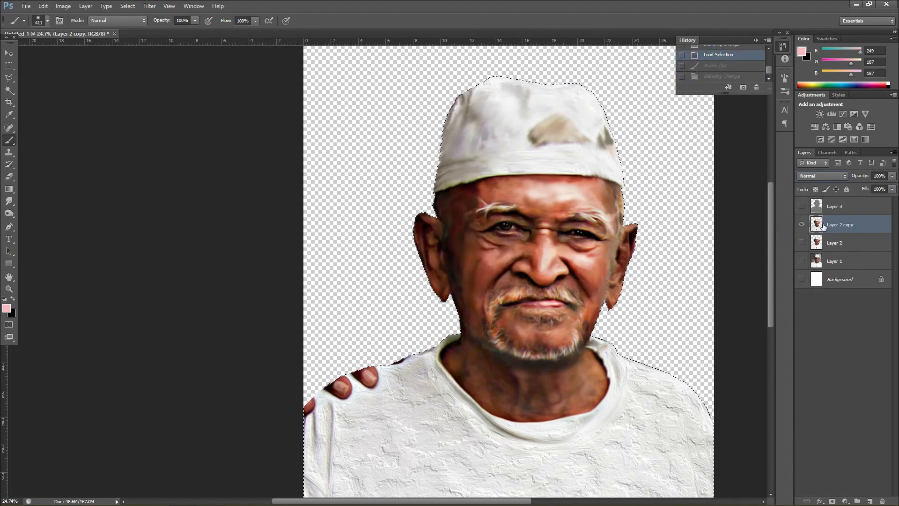
# - Create a new layer above Layer 2 copy, set it to Overlay and paint pink light along the face and figure edges
pyautogui.click(867, 499)
pyautogui.moveTo(487, 160); pyautogui.dragTo(510, 370)
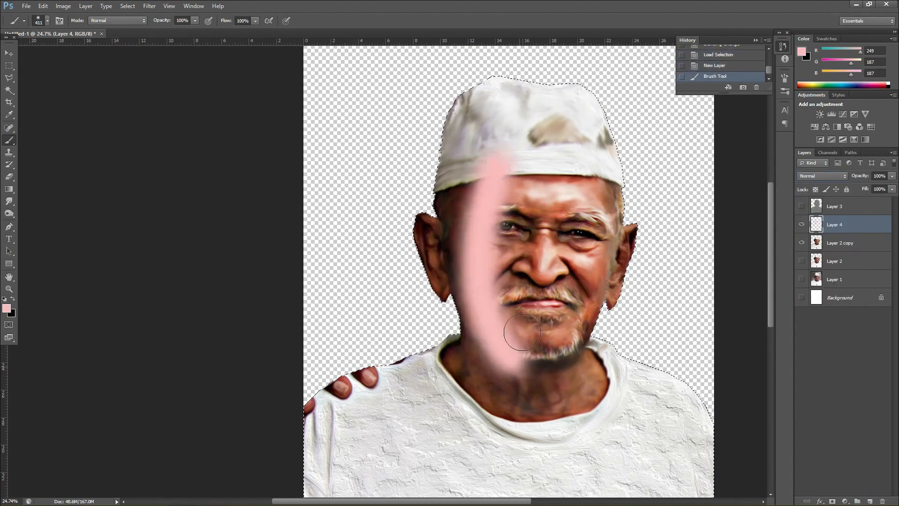
pyautogui.click(818, 176)
pyautogui.click(809, 298)
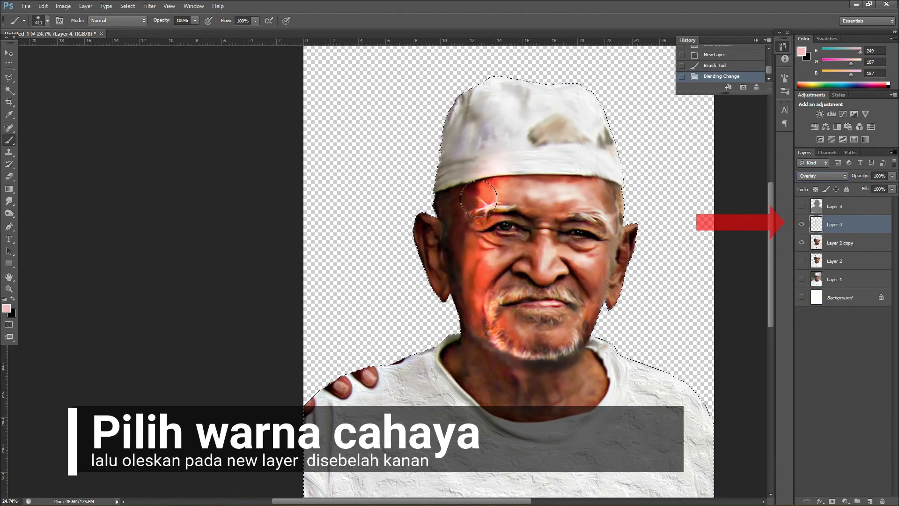
pyautogui.moveTo(446, 278)
pyautogui.mouseDown()
pyautogui.moveTo(459, 309)
pyautogui.moveTo(480, 323)
pyautogui.mouseUp()
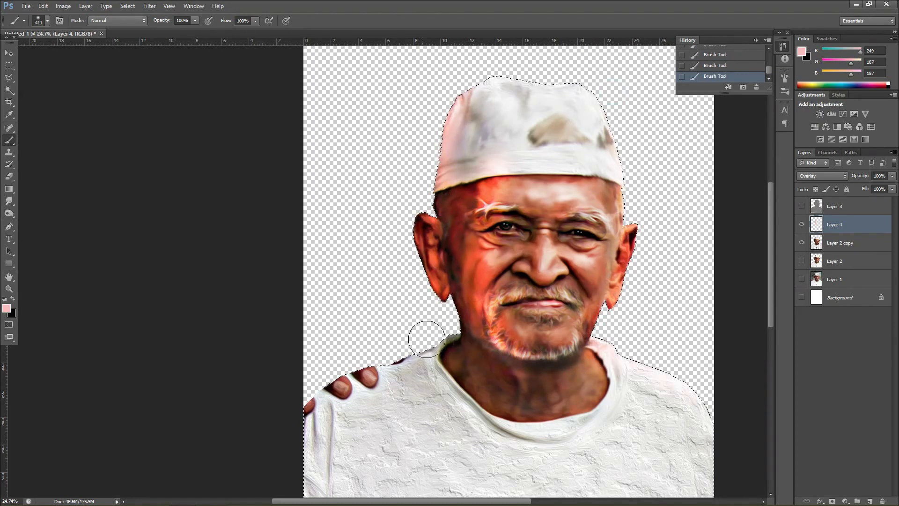
# - Set the foreground colour to red (RGB 249, 11, 11) and paint both cheeks and the nose on Layer 4
pyautogui.click(11, 312)
pyautogui.click(251, 114)
pyautogui.click(357, 108)
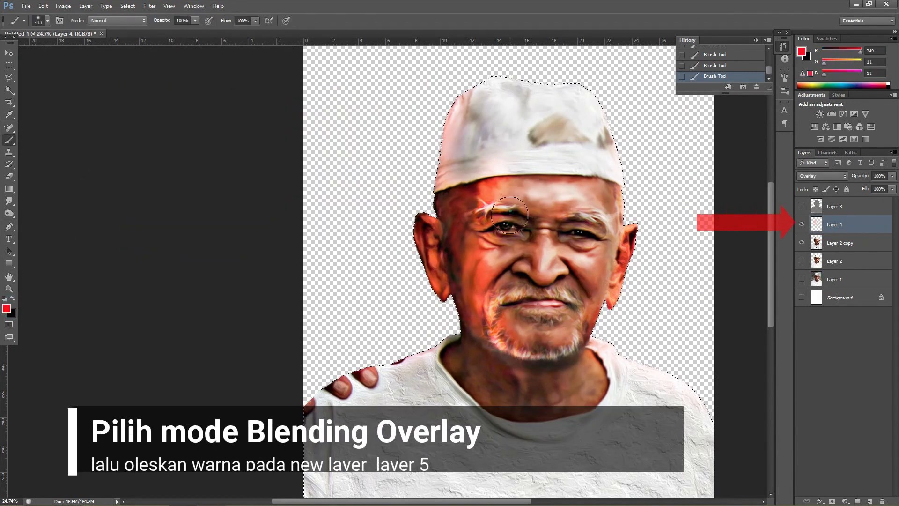
pyautogui.moveTo(509, 214); pyautogui.dragTo(516, 286)
pyautogui.hotkey('ctrl', 'z')
pyautogui.moveTo(517, 255); pyautogui.dragTo(480, 265)
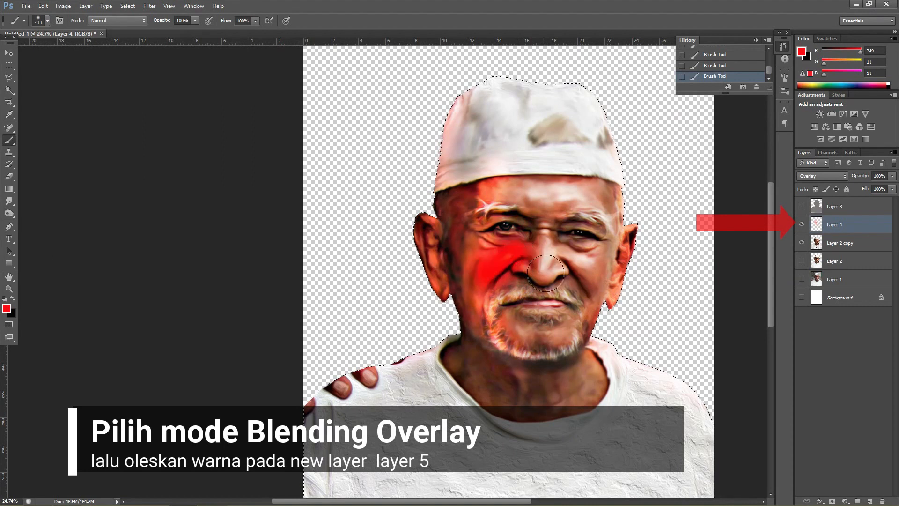
pyautogui.moveTo(550, 255); pyautogui.dragTo(585, 264)
# - Set the foreground colour to yellow (RGB 249, 246, 11) and paint light along the cap, ears, fingers and shoulders
pyautogui.click(7, 308)
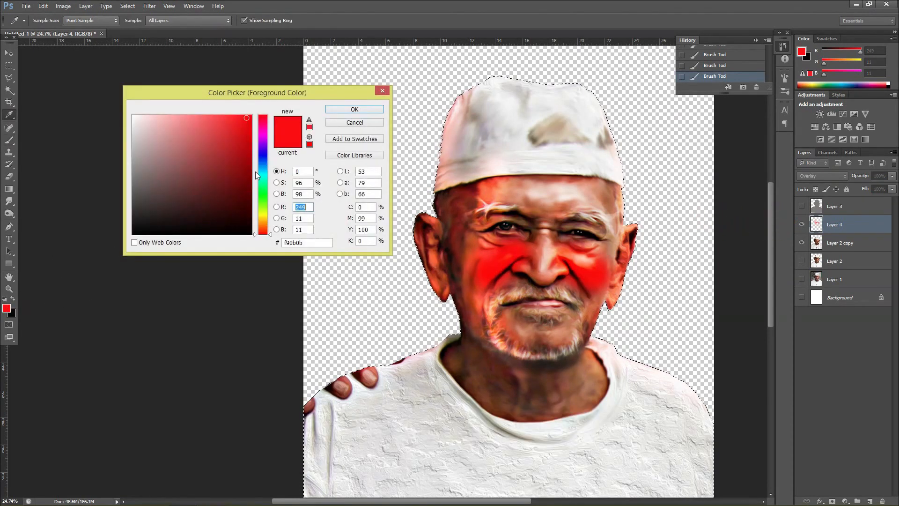
pyautogui.click(263, 215)
pyautogui.click(360, 108)
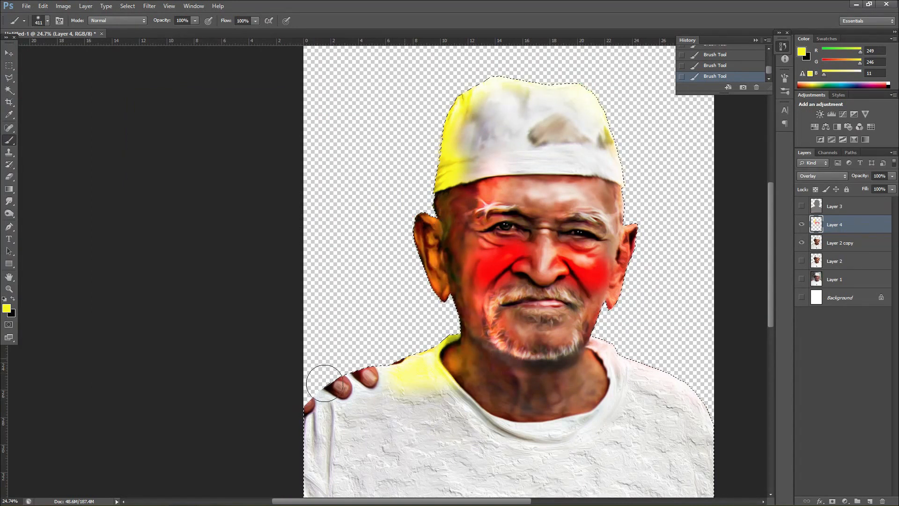
pyautogui.moveTo(614, 311); pyautogui.dragTo(647, 158)
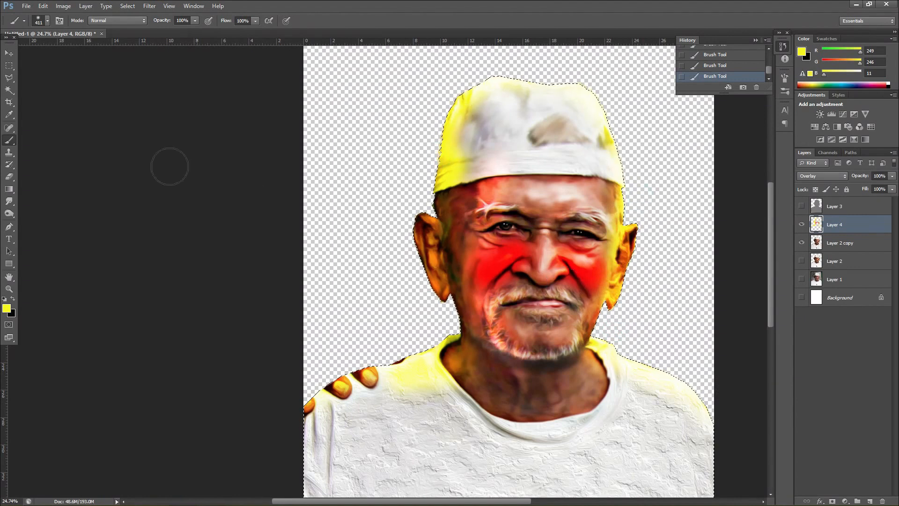
# - Try painting blue light (RGB 39, 11, 249) along the left-hand edge of the cap
pyautogui.click(6, 309)
pyautogui.click(262, 152)
pyautogui.click(361, 108)
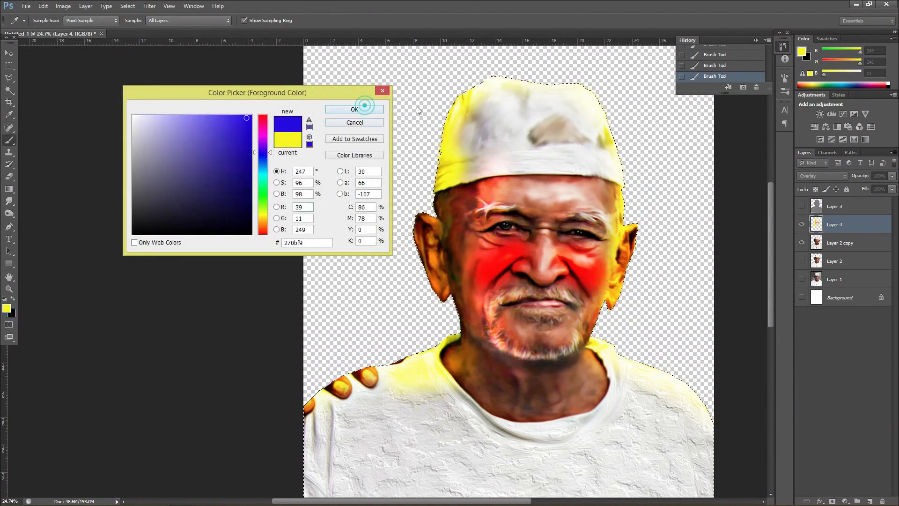
pyautogui.moveTo(453, 78); pyautogui.dragTo(423, 188)
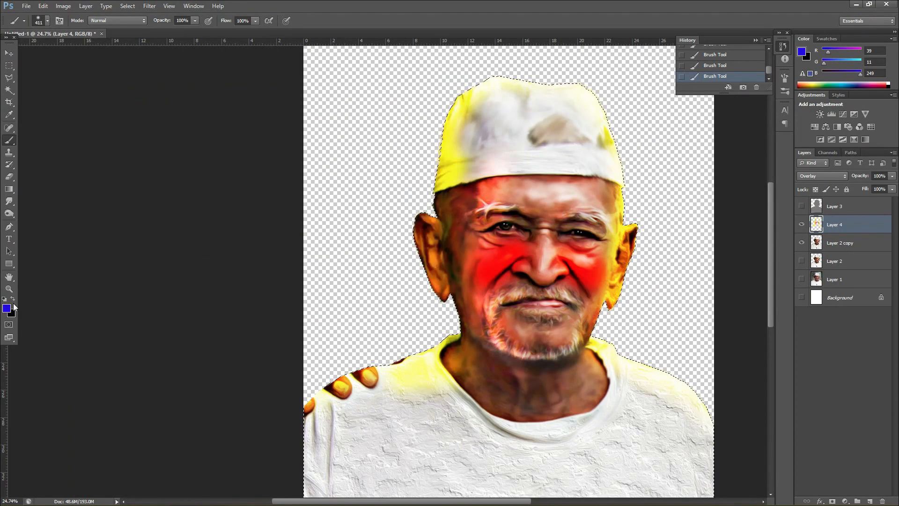
# - Paint green light (RGB 44, 249, 11) along the left-hand edge of the cap, ear and shoulder with a 1753 px brush
pyautogui.click(7, 308)
pyautogui.click(263, 205)
pyautogui.click(360, 108)
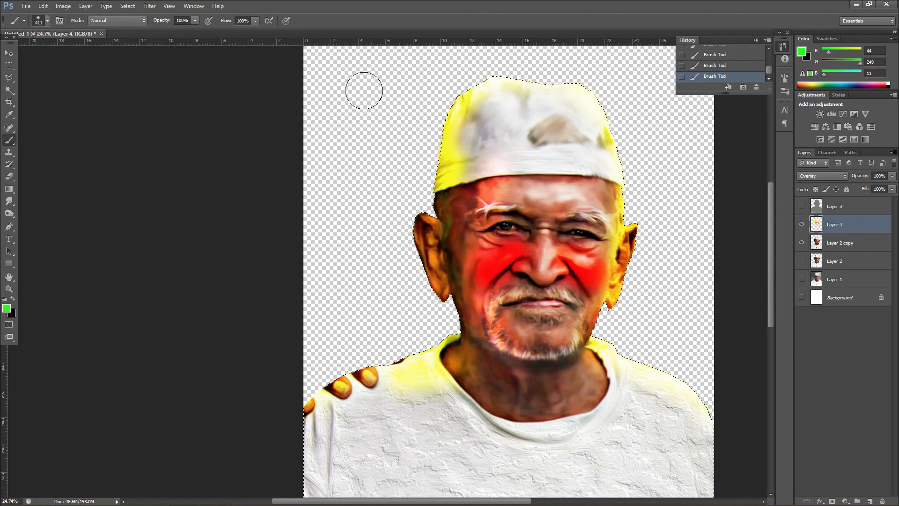
pyautogui.rightClick(364, 91)
pyautogui.moveTo(339, 95)
pyautogui.mouseDown()
pyautogui.moveTo(332, 148)
pyautogui.moveTo(357, 244)
pyautogui.moveTo(364, 141)
pyautogui.moveTo(276, 305)
pyautogui.mouseUp()
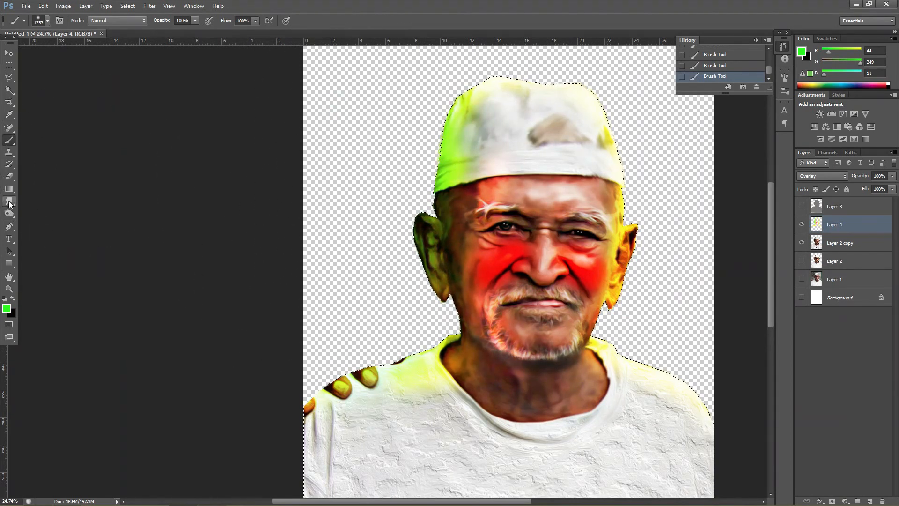
# - Erase the colour tints from the face and the middle of the cap on Layer 4 with a 442 px eraser
pyautogui.click(9, 177)
pyautogui.rightClick(548, 234)
pyautogui.moveTo(508, 250)
pyautogui.mouseDown()
pyautogui.moveTo(538, 230)
pyautogui.moveTo(489, 199)
pyautogui.moveTo(494, 147)
pyautogui.mouseUp()
pyautogui.moveTo(509, 110)
pyautogui.mouseDown()
pyautogui.moveTo(578, 171)
pyautogui.moveTo(594, 230)
pyautogui.moveTo(546, 336)
pyautogui.moveTo(497, 239)
pyautogui.mouseUp()
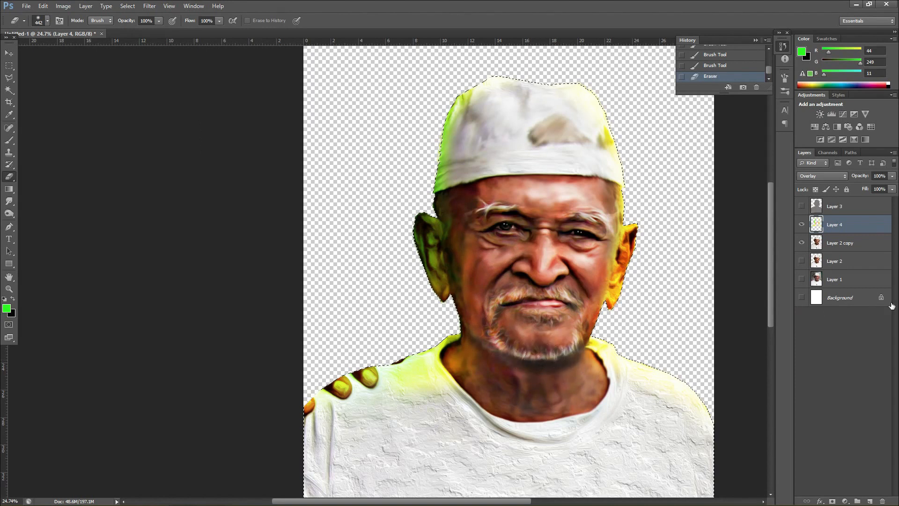
# - Show and select the Background layer, and set the brush colour to orange (RGB 249, 179, 11)
pyautogui.click(852, 297)
pyautogui.click(801, 297)
pyautogui.press('b')
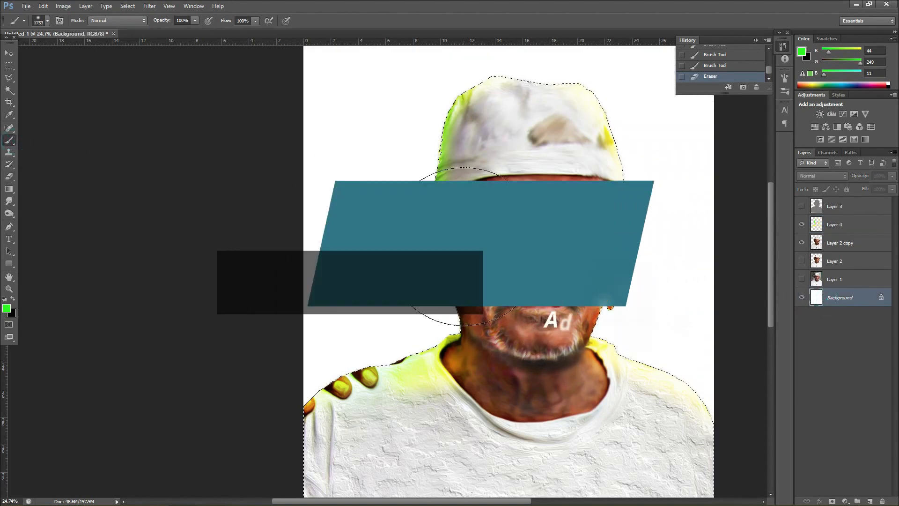
pyautogui.click(7, 308)
pyautogui.click(340, 109)
# - Paint orange inside the figure's selection on the Background layer with the large soft brush
pyautogui.moveTo(521, 176)
pyautogui.mouseDown()
pyautogui.moveTo(426, 321)
pyautogui.moveTo(500, 318)
pyautogui.moveTo(515, 304)
pyautogui.mouseUp()
pyautogui.moveTo(567, 317)
pyautogui.mouseDown()
pyautogui.moveTo(455, 320)
pyautogui.moveTo(618, 384)
pyautogui.moveTo(611, 372)
pyautogui.mouseUp()
pyautogui.click(608, 365)
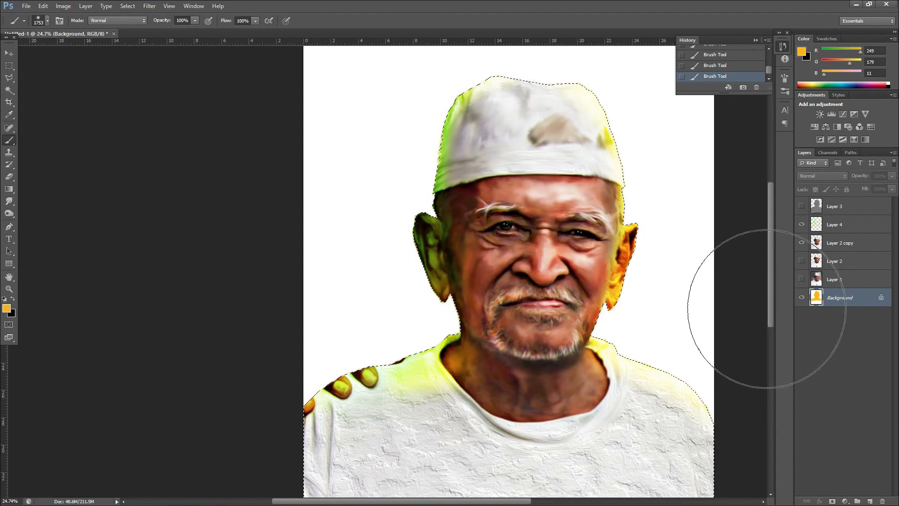
# - Deselect the figure and paint the rest of the Background layer around the man orange
pyautogui.click(10, 65)
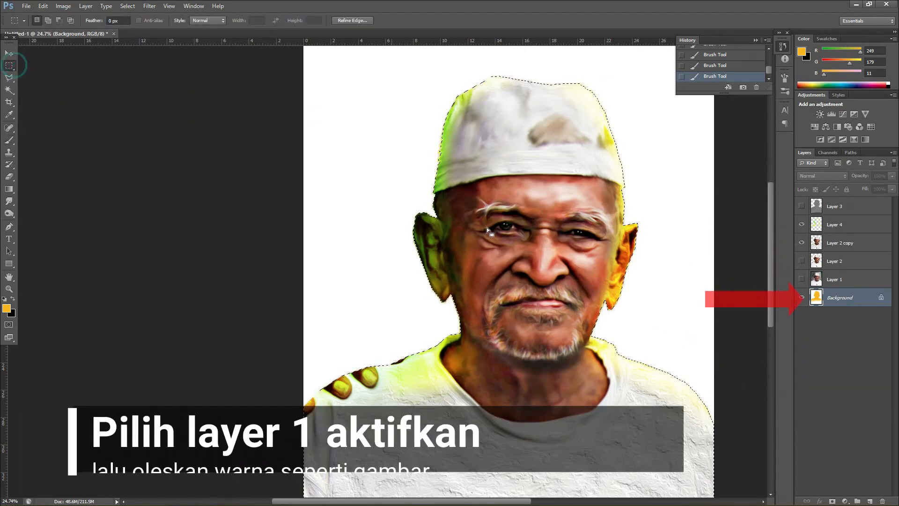
pyautogui.click(488, 228)
pyautogui.click(9, 140)
pyautogui.moveTo(356, 262)
pyautogui.mouseDown()
pyautogui.moveTo(401, 301)
pyautogui.moveTo(362, 161)
pyautogui.moveTo(572, 91)
pyautogui.moveTo(669, 178)
pyautogui.mouseUp()
pyautogui.moveTo(572, 326); pyautogui.dragTo(662, 431)
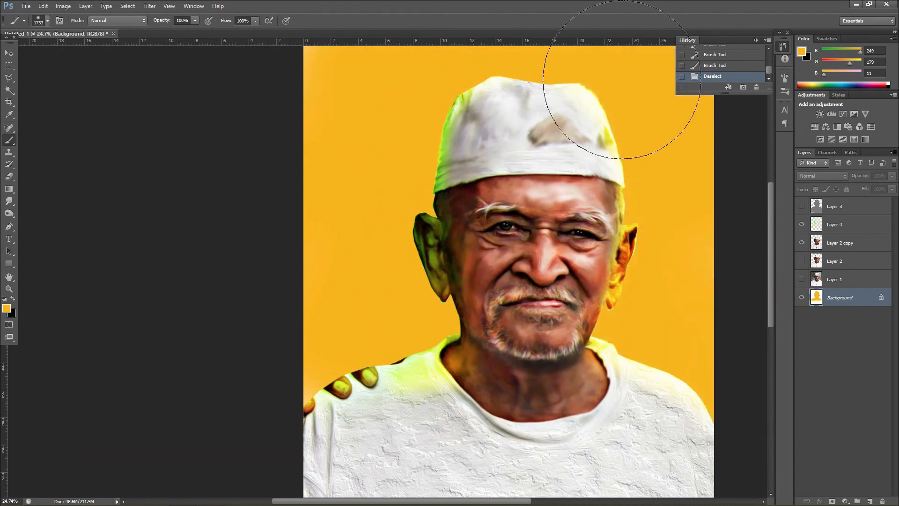
# - Set the brush colour to dark brown (RGB 82, 60, 7) and paint the background's outer areas, leaving an orange glow around the head
pyautogui.click(6, 308)
pyautogui.click(241, 196)
pyautogui.click(349, 109)
pyautogui.moveTo(335, 201)
pyautogui.mouseDown()
pyautogui.moveTo(368, 397)
pyautogui.moveTo(333, 60)
pyautogui.moveTo(562, 51)
pyautogui.moveTo(721, 360)
pyautogui.moveTo(614, 383)
pyautogui.moveTo(654, 431)
pyautogui.moveTo(618, 445)
pyautogui.moveTo(698, 365)
pyautogui.mouseUp()
pyautogui.moveTo(353, 422)
pyautogui.mouseDown()
pyautogui.moveTo(365, 414)
pyautogui.moveTo(328, 65)
pyautogui.mouseUp()
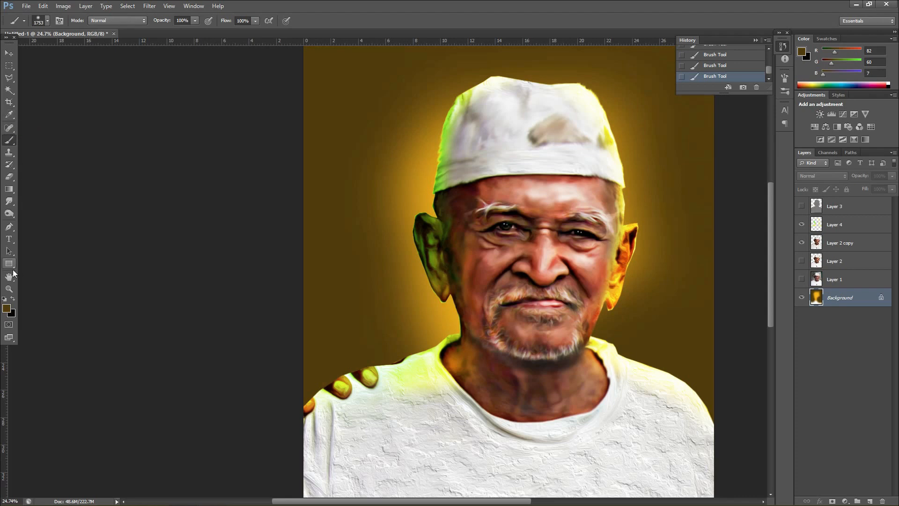
# - Set the brush colour to purple (RGB 145, 7, 217) and paint it at 42% opacity on the background beside the jaw and neck
pyautogui.click(7, 308)
pyautogui.click(263, 141)
pyautogui.click(248, 133)
pyautogui.click(354, 111)
pyautogui.moveTo(552, 266); pyautogui.dragTo(581, 368)
pyautogui.hotkey('ctrl', 'z')
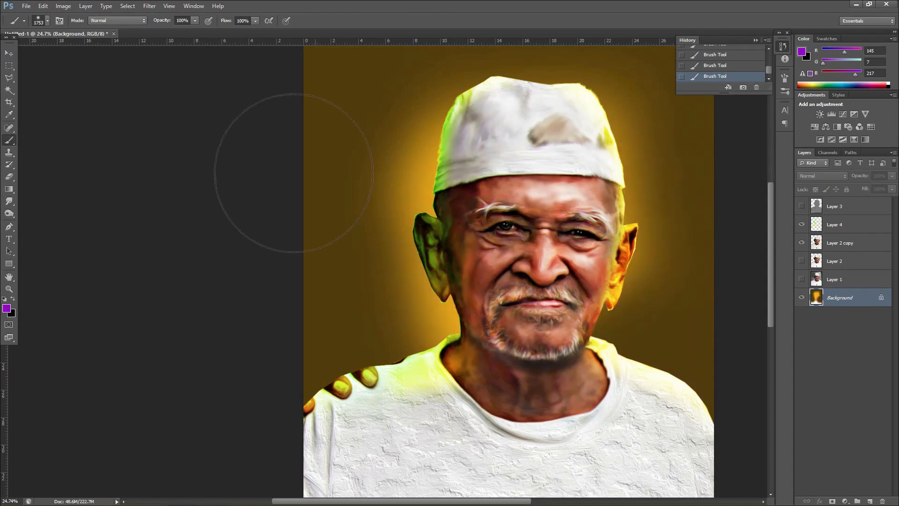
pyautogui.moveTo(555, 339)
pyautogui.mouseDown()
pyautogui.moveTo(548, 220)
pyautogui.moveTo(508, 328)
pyautogui.moveTo(482, 334)
pyautogui.mouseUp()
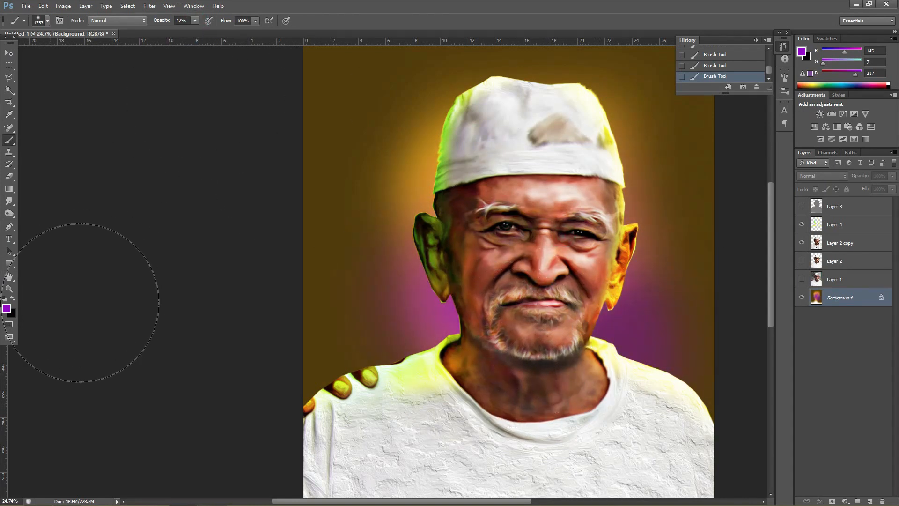
# - Set the brush colour to dark blue (RGB 2, 46, 111) and dab it on the background beside the left ear and above the shoulder
pyautogui.click(7, 308)
pyautogui.click(246, 173)
pyautogui.click(264, 164)
pyautogui.click(249, 182)
pyautogui.click(342, 111)
pyautogui.click(374, 229)
pyautogui.click(391, 305)
pyautogui.click(403, 351)
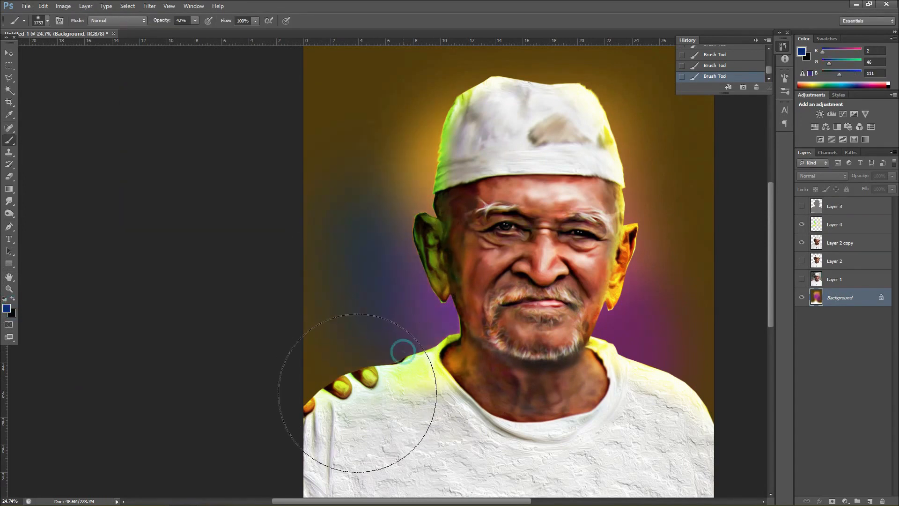
# - Dab dark blue on the background around the cap and beside the right ear
pyautogui.click(433, 135)
pyautogui.click(632, 192)
pyautogui.click(465, 133)
pyautogui.click(533, 100)
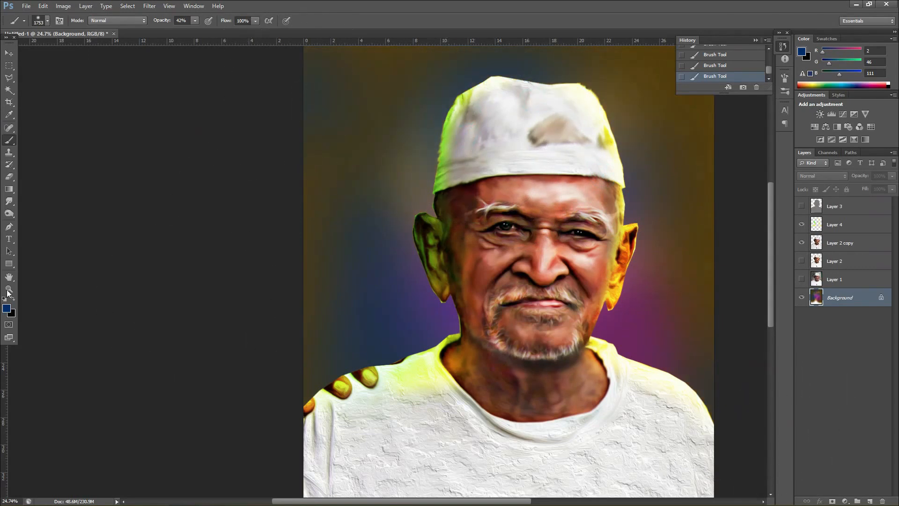
# - Set the brush colour to light grey (RGB 190, 198, 181) and dab it on the background on both sides of the head
pyautogui.click(6, 308)
pyautogui.click(264, 206)
pyautogui.click(142, 140)
pyautogui.click(356, 109)
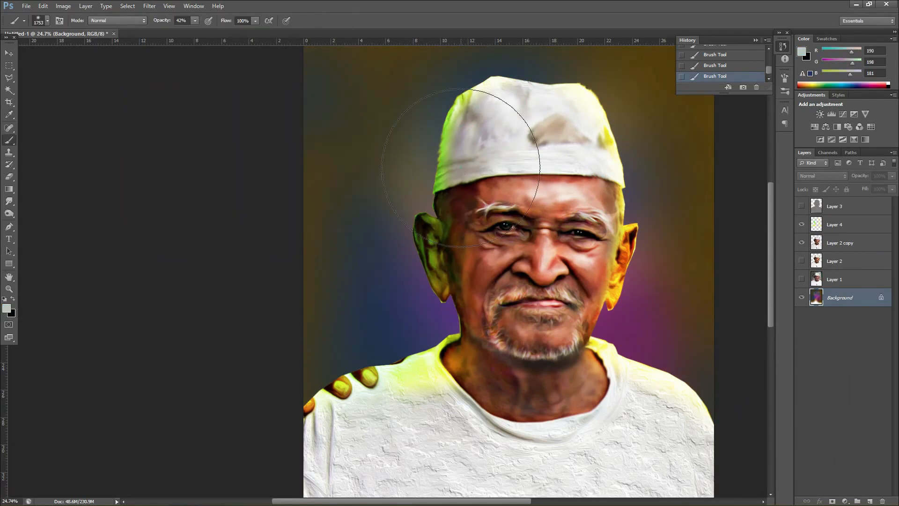
pyautogui.click(445, 181)
pyautogui.click(577, 313)
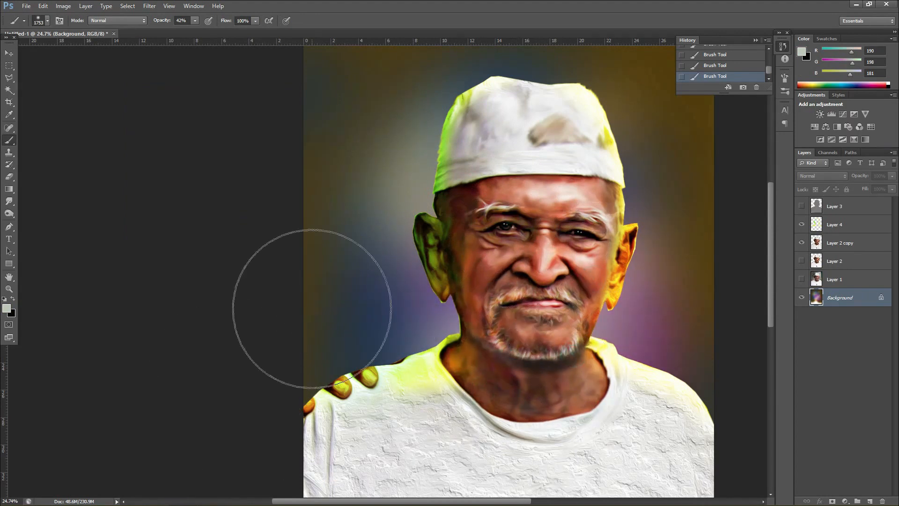
# - Load the figure's outline from Layer 2 copy as a selection
pyautogui.click(11, 61)
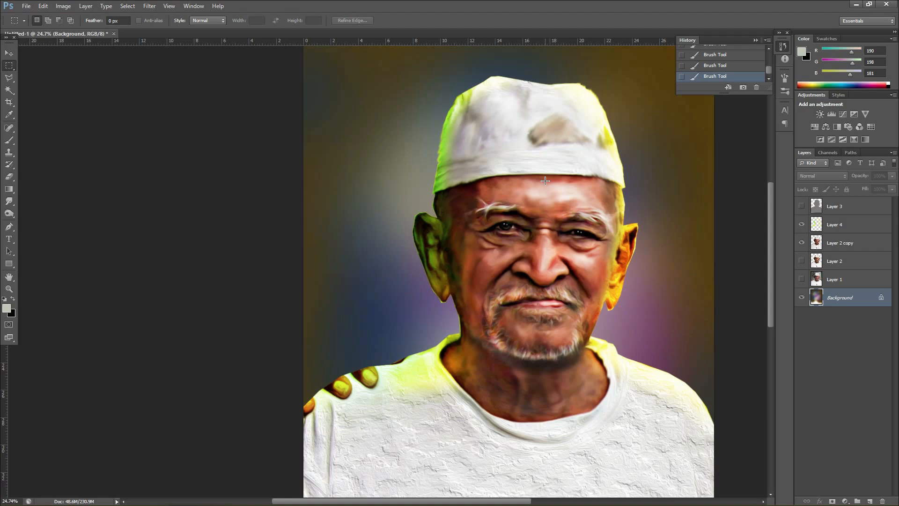
pyautogui.scroll(5, 665, 232)
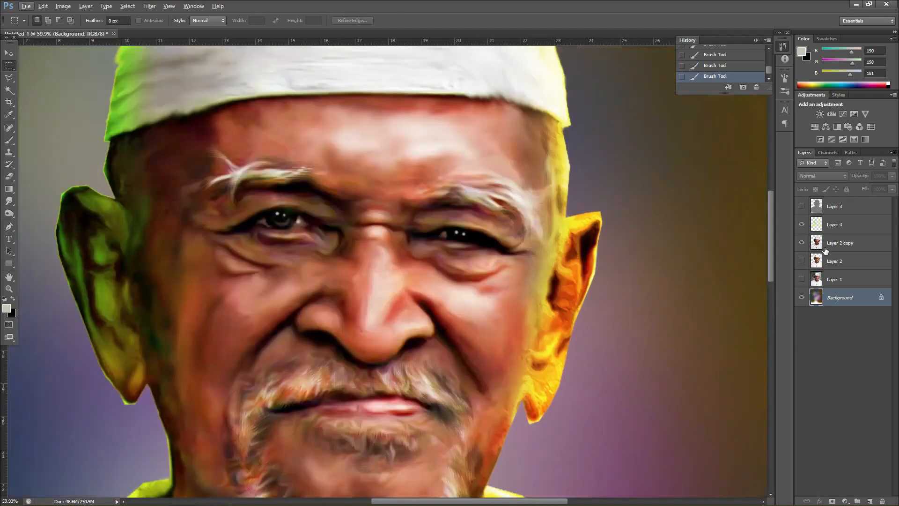
pyautogui.keyDown('ctrl'); pyautogui.click(817, 243); pyautogui.keyUp('ctrl')
pyautogui.scroll(-6, 564, 244)
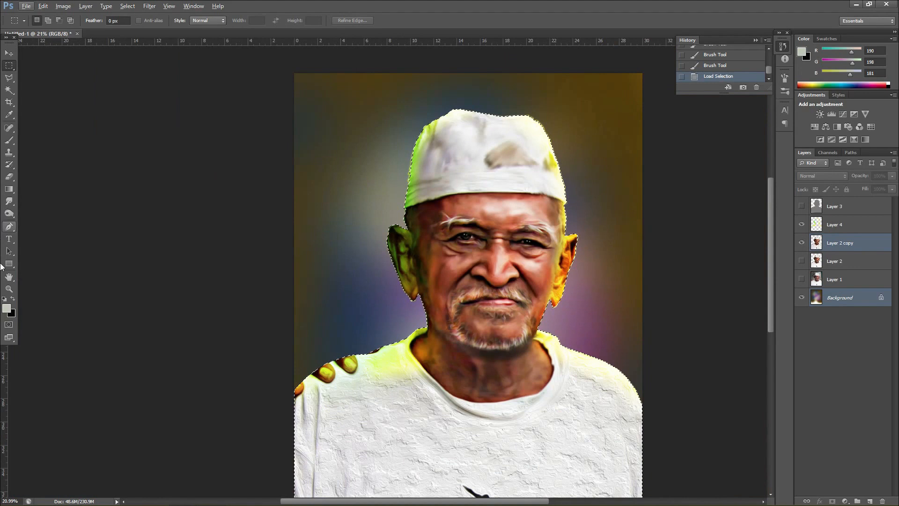
# - Set the brush colour to pink (RGB 254, 12, 137) and paint light along the right side of the figure on Layer 4
pyautogui.click(7, 308)
pyautogui.moveTo(262, 146); pyautogui.dragTo(262, 128)
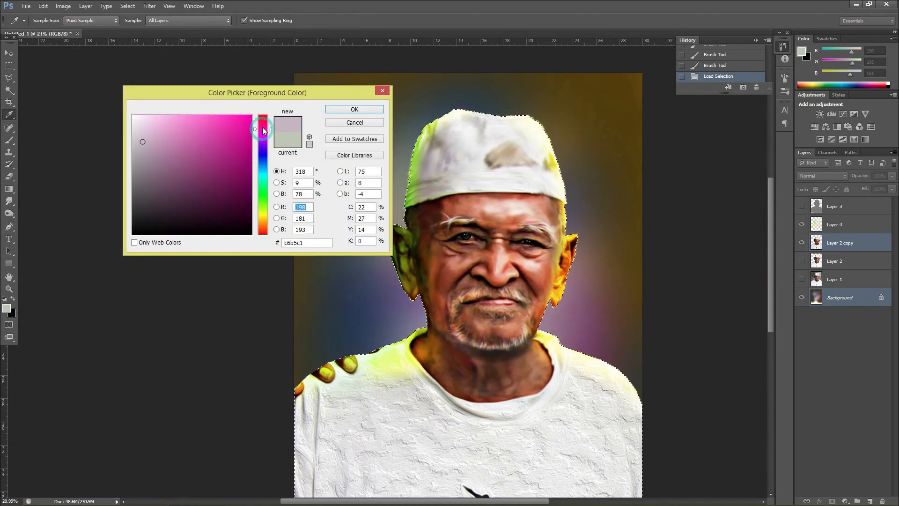
pyautogui.click(242, 115)
pyautogui.click(340, 113)
pyautogui.press('b')
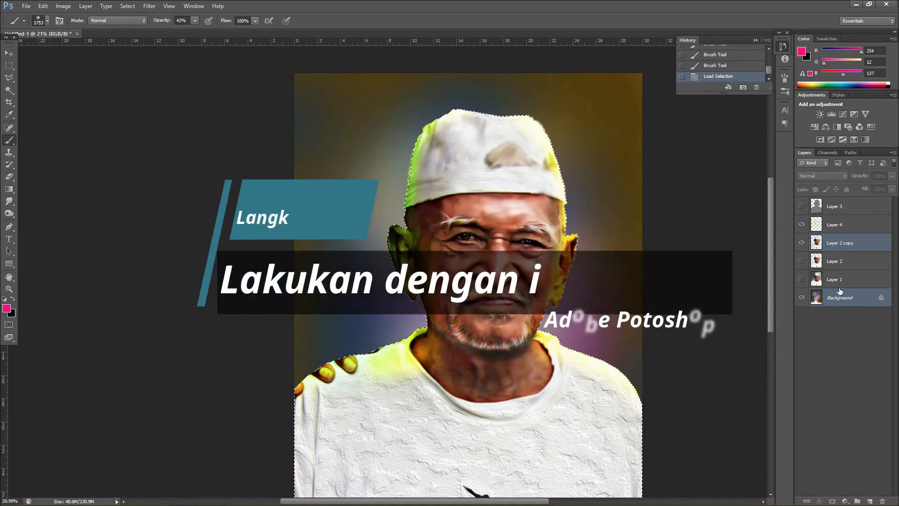
pyautogui.click(817, 228)
pyautogui.moveTo(591, 170); pyautogui.dragTo(588, 288)
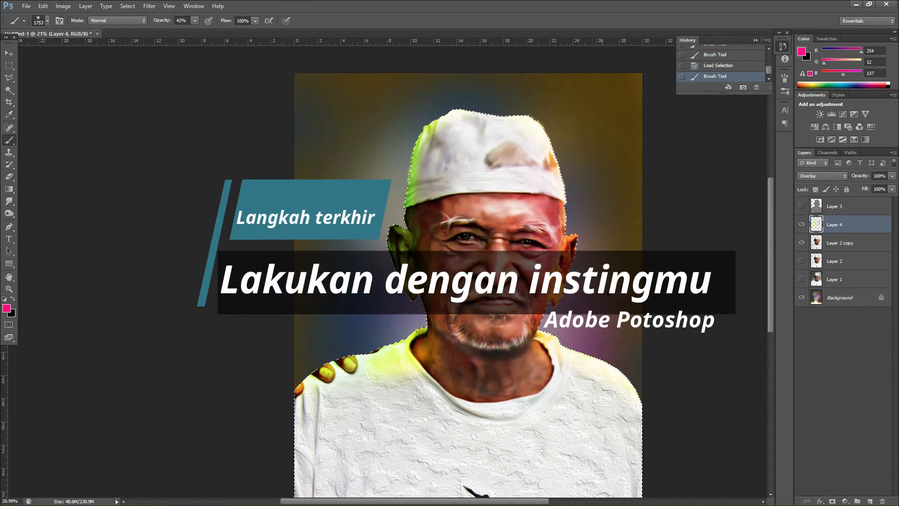
pyautogui.hotkey('ctrl', 'z')
pyautogui.click(618, 323)
pyautogui.click(611, 153)
pyautogui.moveTo(611, 161); pyautogui.dragTo(620, 213)
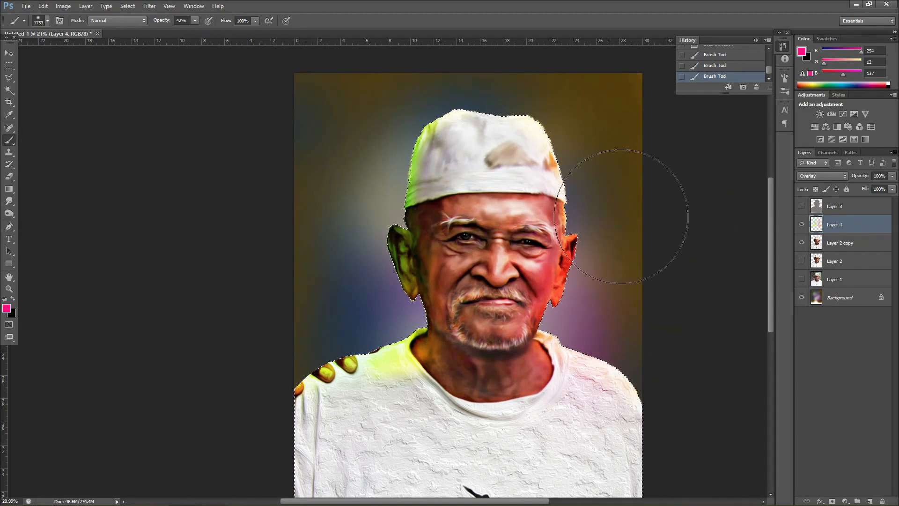
# - Set the brush colour to blue (RGB 12, 166, 254) and paint it over the cap's left side and the left shoulder on Layer 4
pyautogui.click(3, 307)
pyautogui.click(262, 163)
pyautogui.click(263, 167)
pyautogui.click(354, 109)
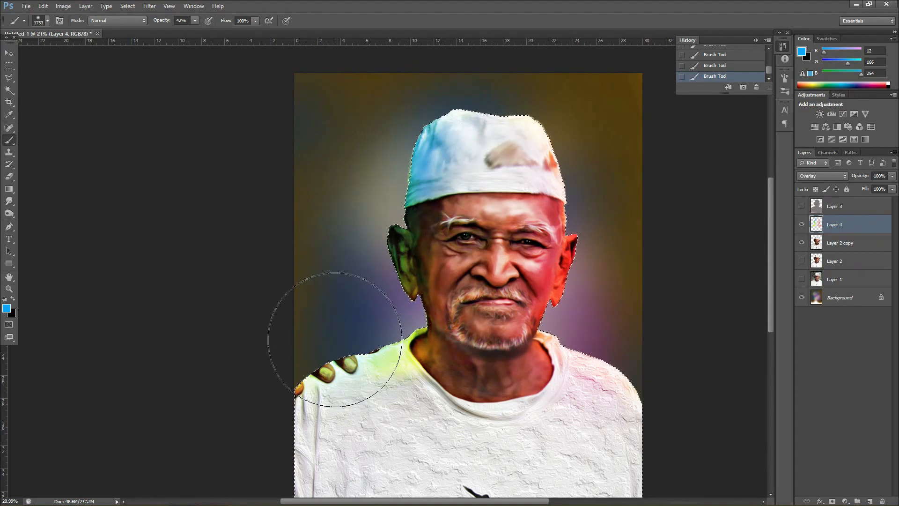
pyautogui.moveTo(399, 382); pyautogui.dragTo(383, 421)
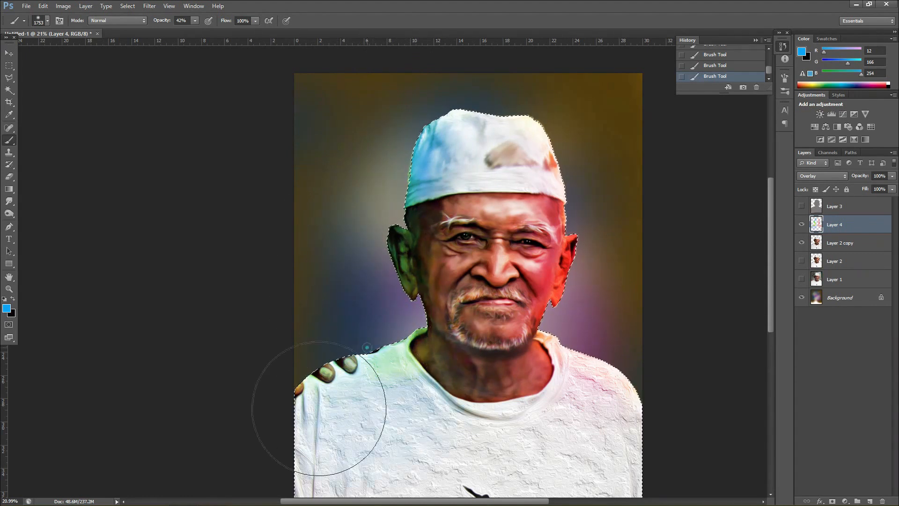
pyautogui.moveTo(276, 365)
pyautogui.mouseDown()
pyautogui.moveTo(298, 384)
pyautogui.moveTo(283, 353)
pyautogui.moveTo(320, 298)
pyautogui.mouseUp()
# - Raise the brush opacity to 100% and strengthen the blue light on the left shoulder and sleeve
pyautogui.click(204, 6)
pyautogui.click(286, 14)
pyautogui.moveTo(348, 329); pyautogui.dragTo(344, 348)
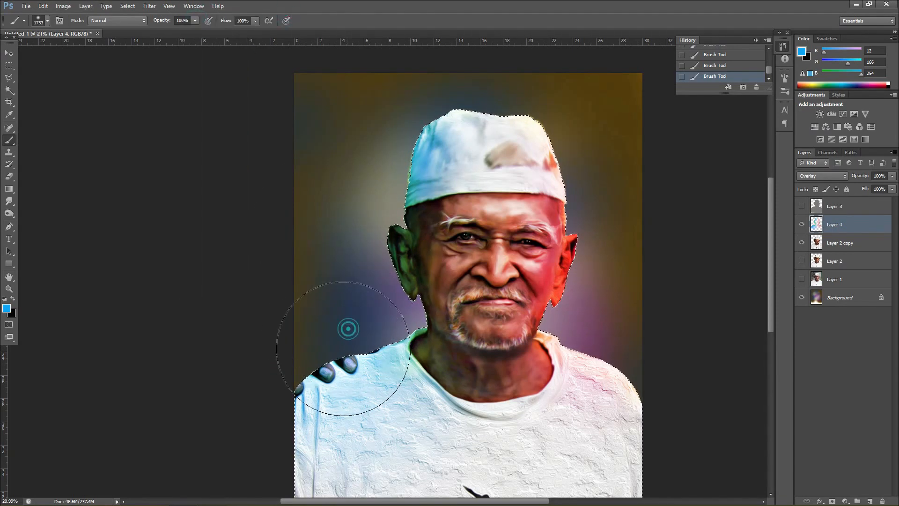
# - Set a 277 px brush to light yellow (RGB 250, 212, 110) and paint a highlight on the left cheek on Layer 4
pyautogui.click(7, 308)
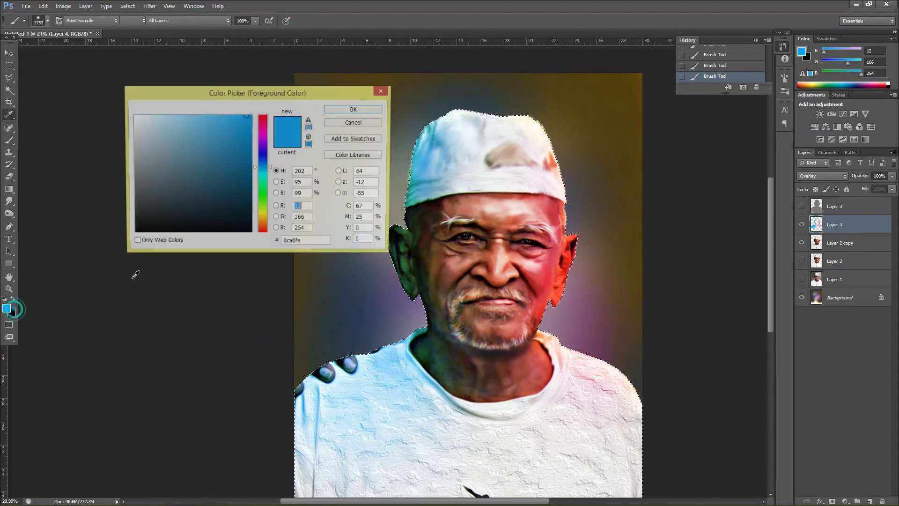
pyautogui.click(263, 216)
pyautogui.click(334, 109)
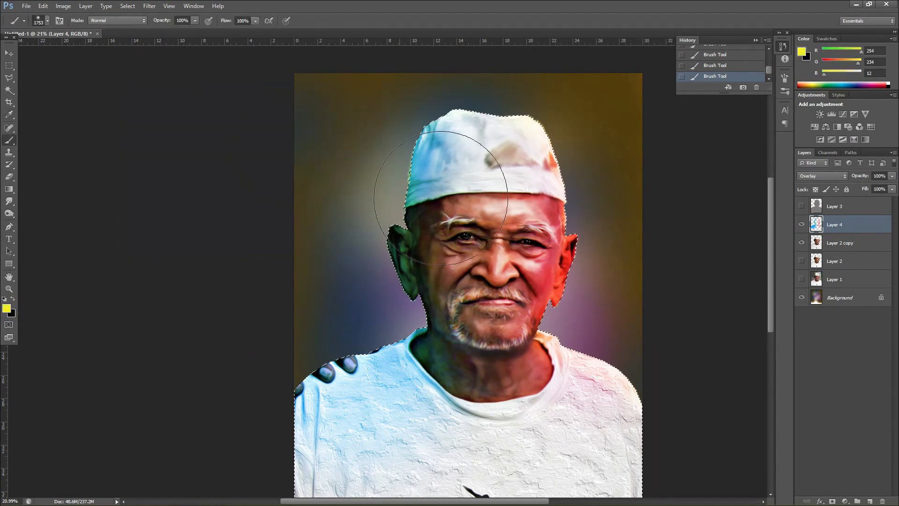
pyautogui.rightClick(491, 255)
pyautogui.moveTo(471, 258); pyautogui.dragTo(461, 265)
pyautogui.hotkey('ctrl', 'z')
pyautogui.click(6, 308)
pyautogui.click(263, 216)
pyautogui.click(202, 117)
pyautogui.click(370, 109)
pyautogui.moveTo(463, 260); pyautogui.dragTo(459, 265)
pyautogui.scroll(1, 506, 255)
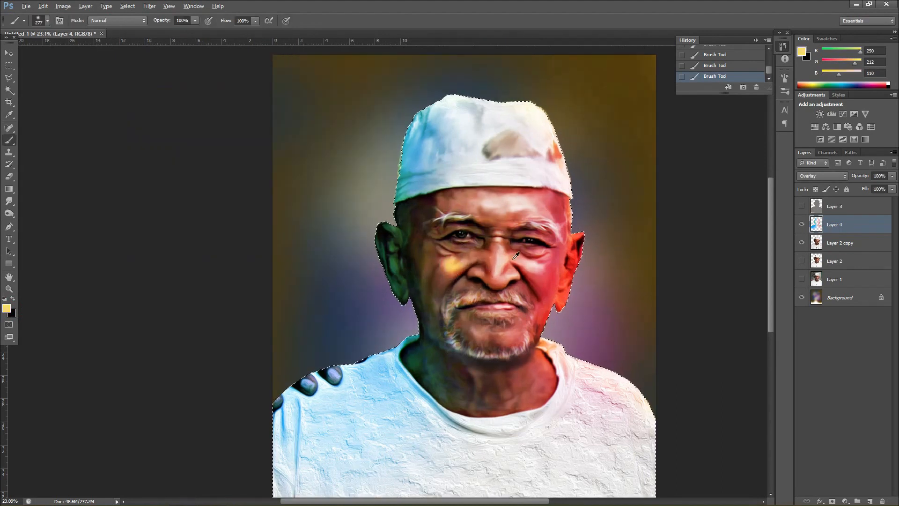
# - Lower the brush opacity to 58% and paint light yellow highlights on the forehead, nose, cheeks and chin
pyautogui.scroll(7, 516, 256)
pyautogui.click(194, 21)
pyautogui.moveTo(196, 29); pyautogui.dragTo(176, 31)
pyautogui.moveTo(452, 136)
pyautogui.mouseDown()
pyautogui.moveTo(389, 132)
pyautogui.moveTo(378, 150)
pyautogui.mouseUp()
pyautogui.moveTo(536, 145)
pyautogui.mouseDown()
pyautogui.moveTo(569, 179)
pyautogui.moveTo(550, 147)
pyautogui.moveTo(541, 150)
pyautogui.moveTo(563, 137)
pyautogui.mouseUp()
pyautogui.moveTo(489, 230); pyautogui.dragTo(487, 262)
pyautogui.moveTo(427, 275); pyautogui.dragTo(377, 268)
pyautogui.moveTo(544, 274); pyautogui.dragTo(560, 304)
pyautogui.click(399, 328)
pyautogui.moveTo(437, 408)
pyautogui.mouseDown()
pyautogui.moveTo(486, 423)
pyautogui.moveTo(523, 408)
pyautogui.mouseUp()
# - Brush more light yellow onto the right cheek beside the nose
pyautogui.scroll(-8, 655, 293)
pyautogui.scroll(8, 481, 271)
pyautogui.click(380, 309)
pyautogui.hotkey('ctrl', 'z')
pyautogui.moveTo(402, 265); pyautogui.dragTo(419, 235)
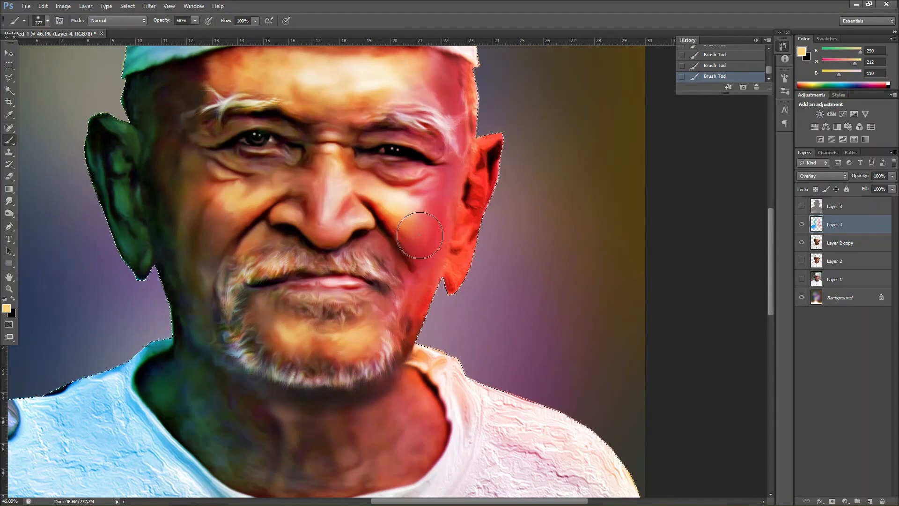
pyautogui.scroll(-6, 621, 233)
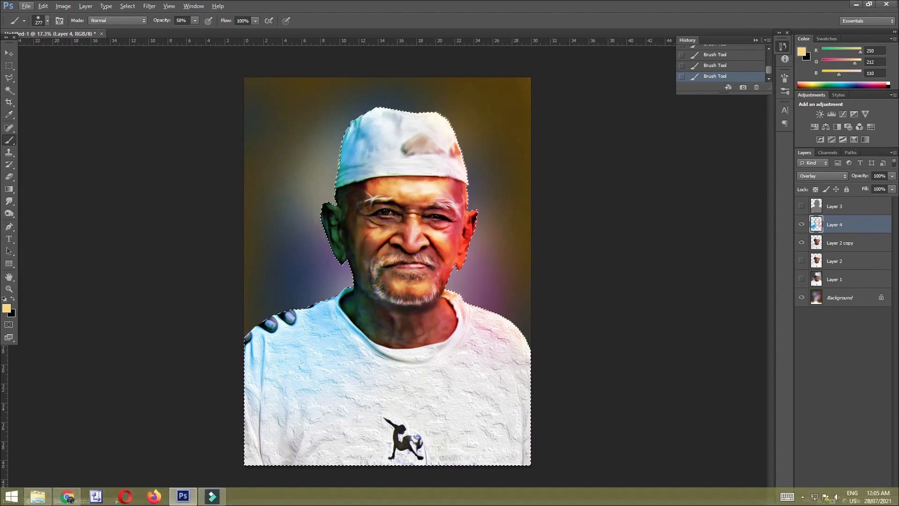
pyautogui.click(802, 496)
pyautogui.rightClick(795, 448)
pyautogui.click(803, 454)
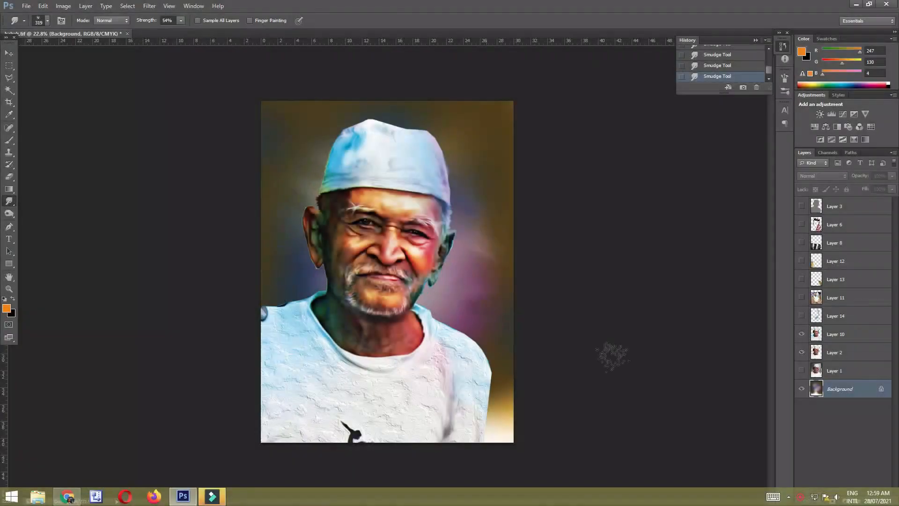
# - Choose a Smudge brush tip and smudge the Background layer's colours around the head
pyautogui.click(48, 20)
pyautogui.rightClick(284, 155)
pyautogui.moveTo(384, 243); pyautogui.dragTo(384, 255)
pyautogui.click(328, 263)
pyautogui.moveTo(366, 178); pyautogui.dragTo(368, 177)
pyautogui.moveTo(469, 258)
pyautogui.mouseDown()
pyautogui.moveTo(466, 295)
pyautogui.moveTo(469, 250)
pyautogui.moveTo(494, 260)
pyautogui.moveTo(450, 251)
pyautogui.mouseUp()
# - Switch to other Smudge brush tips, up to 401 px, and smear the background beside the right ear and above the left shoulder
pyautogui.rightClick(452, 251)
pyautogui.click(483, 358)
pyautogui.moveTo(511, 271); pyautogui.dragTo(543, 283)
pyautogui.click(478, 222)
pyautogui.rightClick(455, 262)
pyautogui.click(298, 260)
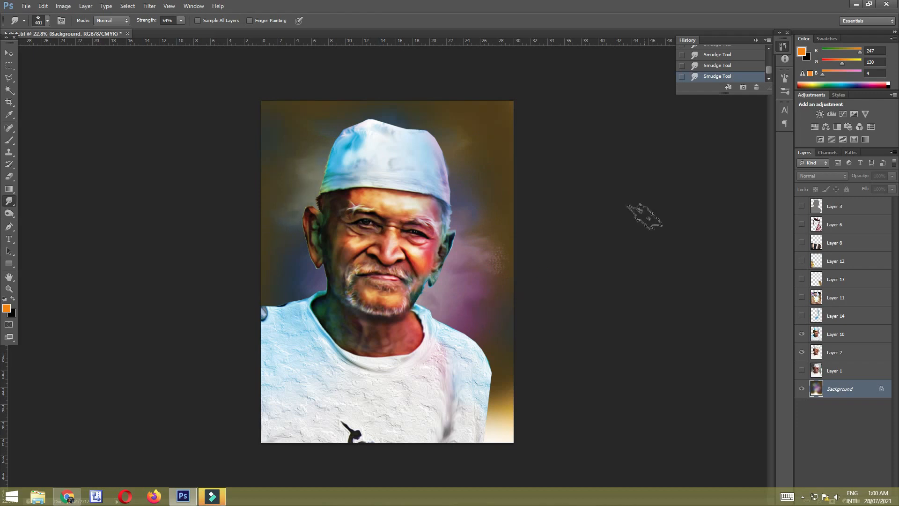
pyautogui.moveTo(273, 285); pyautogui.dragTo(302, 298)
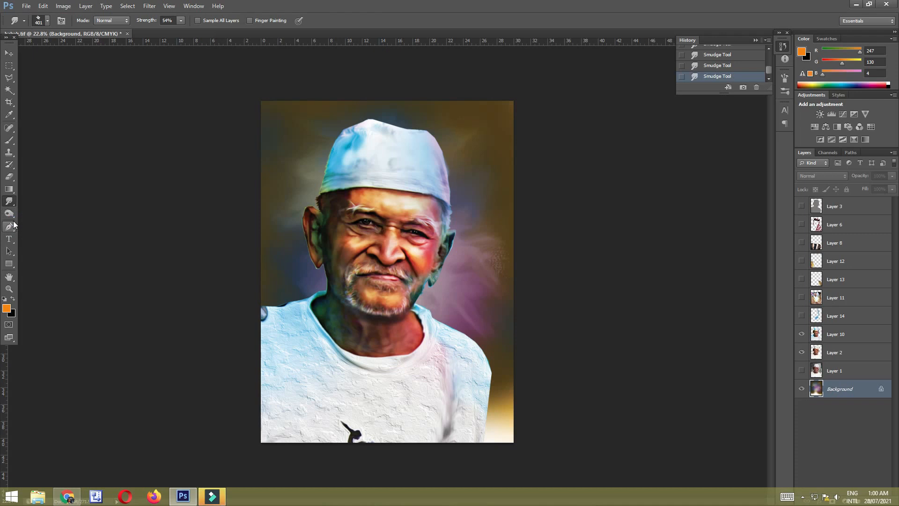
# - Darken the background's right edge using the Burn tool with a 157 px bristle brush, Midtones range and 30% exposure
pyautogui.moveTo(9, 214); pyautogui.dragTo(38, 212)
pyautogui.rightClick(472, 282)
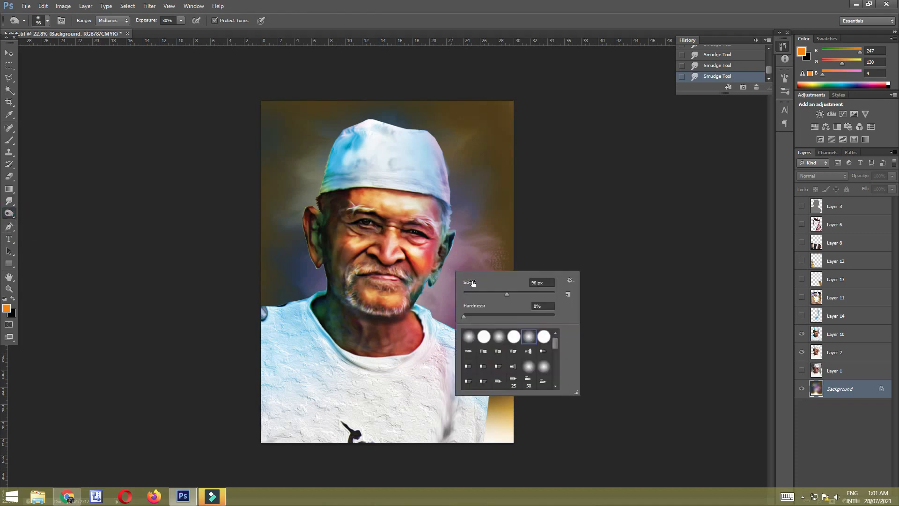
pyautogui.click(484, 364)
pyautogui.moveTo(555, 343)
pyautogui.mouseDown()
pyautogui.moveTo(555, 375)
pyautogui.moveTo(556, 340)
pyautogui.mouseUp()
pyautogui.click(513, 366)
pyautogui.moveTo(492, 193)
pyautogui.mouseDown()
pyautogui.moveTo(533, 208)
pyautogui.moveTo(506, 221)
pyautogui.mouseUp()
pyautogui.hotkey('ctrl', 'z')
pyautogui.rightClick(464, 246)
pyautogui.click(500, 332)
pyautogui.moveTo(518, 188)
pyautogui.mouseDown()
pyautogui.moveTo(571, 185)
pyautogui.moveTo(260, 99)
pyautogui.moveTo(508, 125)
pyautogui.moveTo(501, 425)
pyautogui.mouseUp()
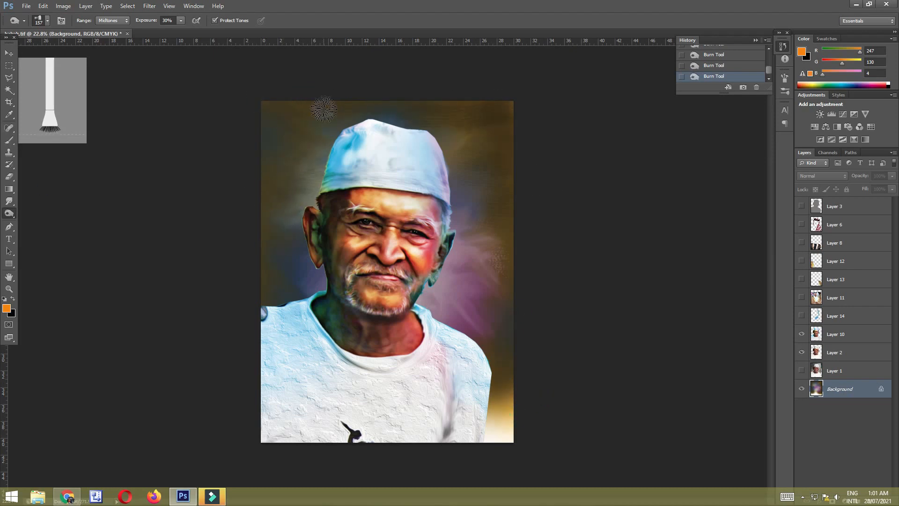
# - Apply Brightness/Contrast to the Background layer with brightness -39 and contrast 27
pyautogui.click(42, 6)
pyautogui.moveTo(63, 6)
pyautogui.moveTo(82, 29)
pyautogui.click(192, 31)
pyautogui.moveTo(552, 155); pyautogui.dragTo(541, 156)
pyautogui.moveTo(555, 175); pyautogui.dragTo(557, 176)
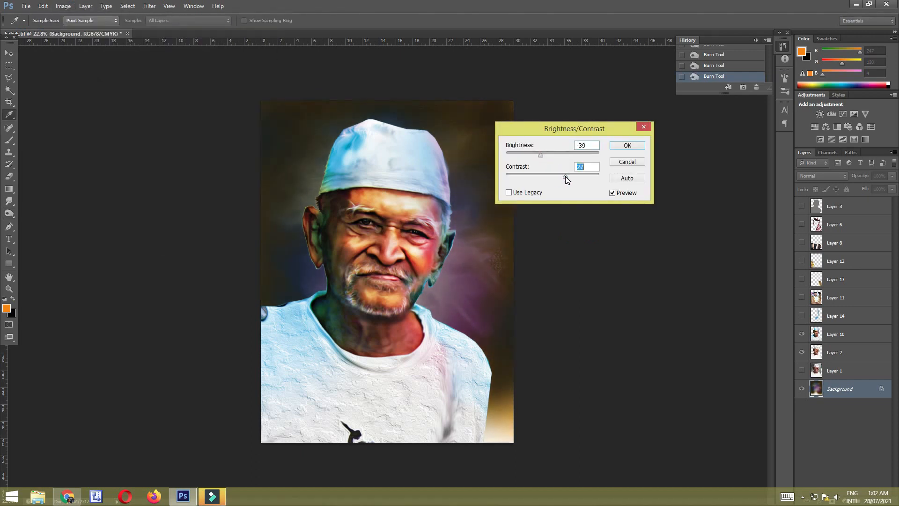
pyautogui.click(627, 145)
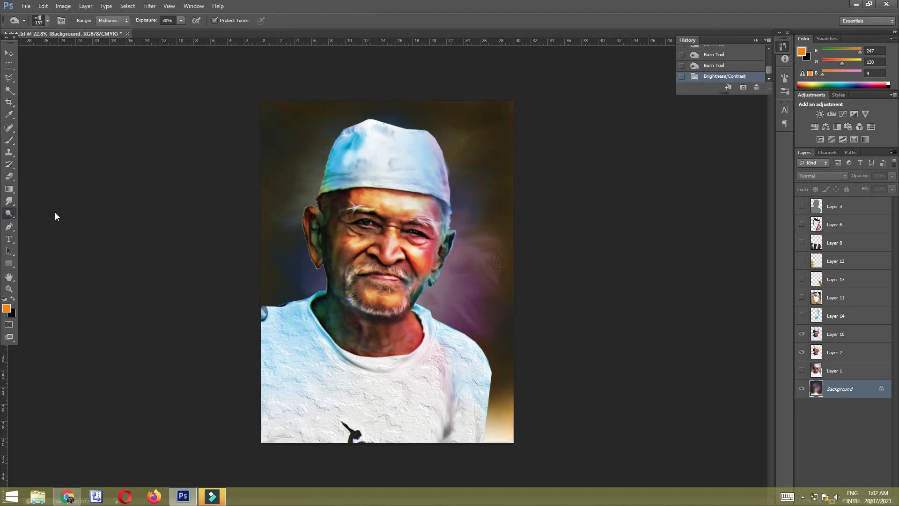
# - Lighten the background around the head using the Dodge tool with a soft 504 px brush at 50% exposure
pyautogui.rightClick(370, 256)
pyautogui.click(443, 321)
pyautogui.moveTo(427, 278); pyautogui.dragTo(460, 279)
pyautogui.moveTo(347, 258)
pyautogui.mouseDown()
pyautogui.moveTo(315, 256)
pyautogui.moveTo(324, 188)
pyautogui.mouseUp()
pyautogui.click(313, 255)
pyautogui.moveTo(311, 243); pyautogui.dragTo(285, 249)
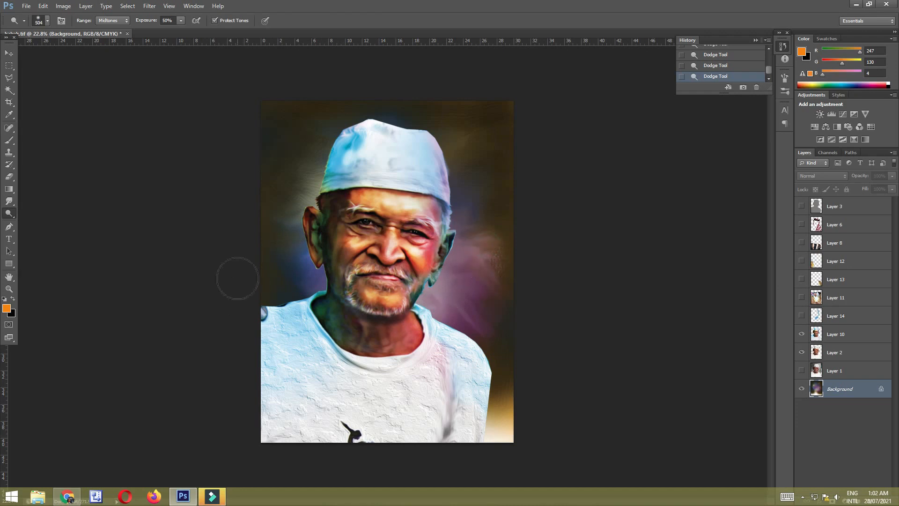
# - Switch to the Burn tool, pick another brush tip and darken the purple background area beside the right ear and shoulder
pyautogui.rightClick(9, 213)
pyautogui.click(45, 221)
pyautogui.rightClick(468, 293)
pyautogui.click(541, 359)
pyautogui.click(554, 317)
pyautogui.click(496, 264)
pyautogui.moveTo(466, 270); pyautogui.dragTo(457, 274)
pyautogui.moveTo(488, 295); pyautogui.dragTo(439, 293)
# - Burn the background around the cap and in the pale lower-right corner
pyautogui.moveTo(467, 236)
pyautogui.mouseDown()
pyautogui.moveTo(456, 264)
pyautogui.moveTo(451, 180)
pyautogui.mouseUp()
pyautogui.moveTo(403, 127); pyautogui.dragTo(414, 153)
pyautogui.moveTo(314, 181); pyautogui.dragTo(349, 175)
pyautogui.moveTo(338, 136); pyautogui.dragTo(360, 137)
pyautogui.moveTo(496, 408); pyautogui.dragTo(499, 448)
# - Sample dark brown (RGB 45, 40, 28) from the background and paint over the pale lower-right corner
pyautogui.click(9, 141)
pyautogui.keyDown('alt'); pyautogui.click(498, 347); pyautogui.keyUp('alt')
pyautogui.moveTo(498, 410)
pyautogui.mouseDown()
pyautogui.moveTo(473, 425)
pyautogui.moveTo(512, 424)
pyautogui.moveTo(519, 448)
pyautogui.mouseUp()
pyautogui.click(259, 311)
# - Smudge the shirt's right sleeve edge outwards on Layer 10
pyautogui.click(9, 201)
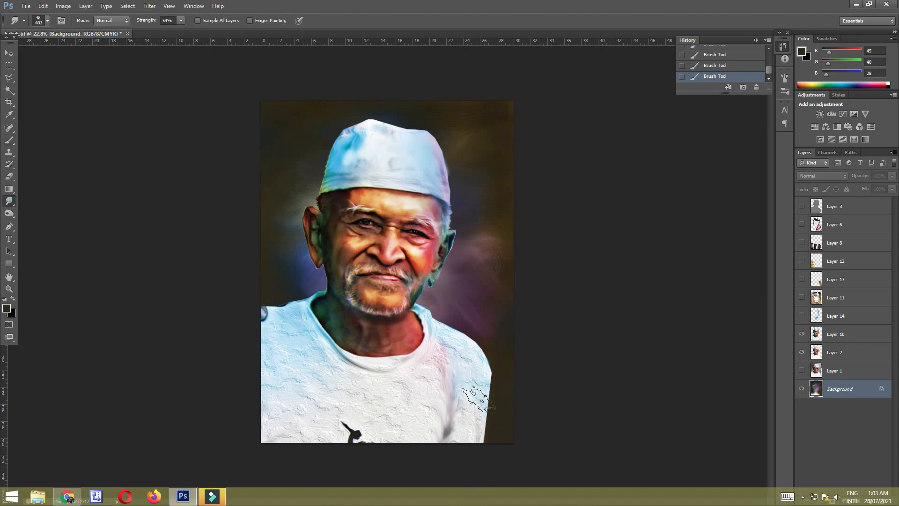
pyautogui.click(831, 334)
pyautogui.moveTo(482, 394)
pyautogui.mouseDown()
pyautogui.moveTo(492, 383)
pyautogui.moveTo(489, 418)
pyautogui.moveTo(502, 452)
pyautogui.moveTo(485, 398)
pyautogui.mouseUp()
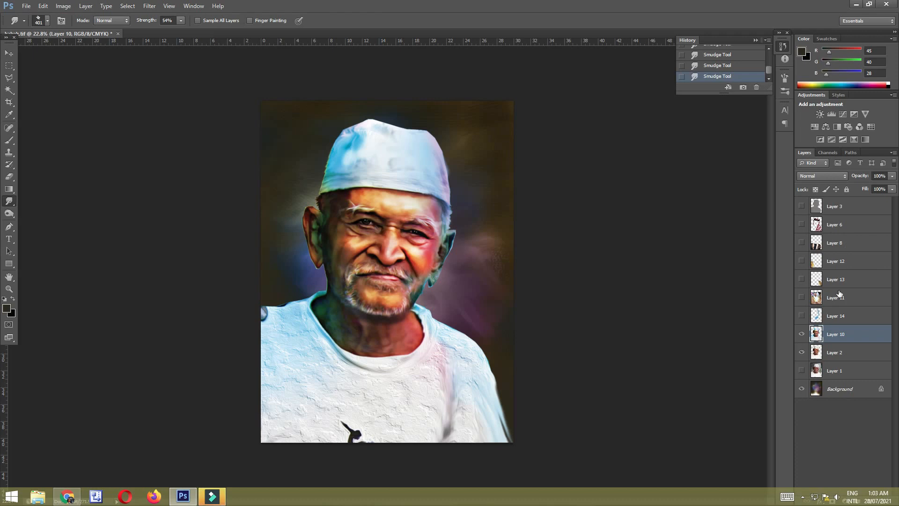
# - Load Layer 10's outline as a selection and set a soft 442 px brush to blue (RGB 9, 145, 250)
pyautogui.keyDown('ctrl'); pyautogui.click(819, 336); pyautogui.keyUp('ctrl')
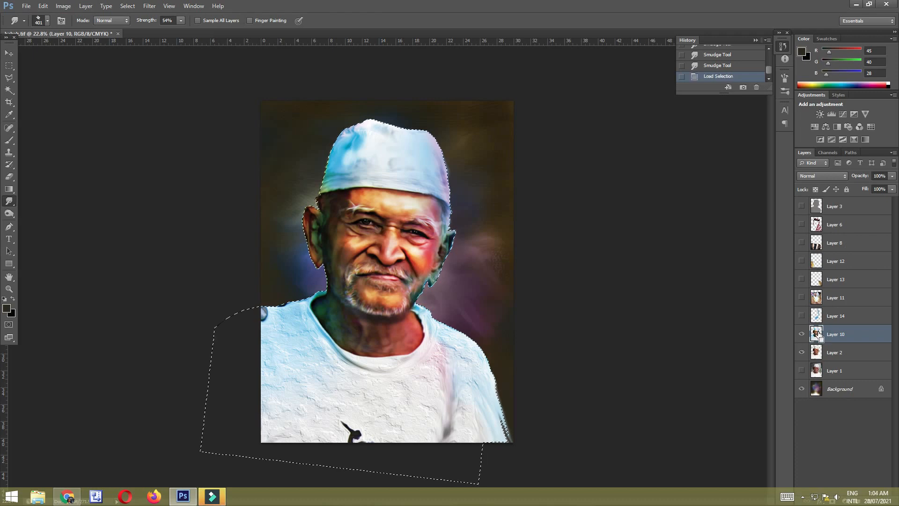
pyautogui.click(13, 139)
pyautogui.rightClick(421, 219)
pyautogui.click(491, 284)
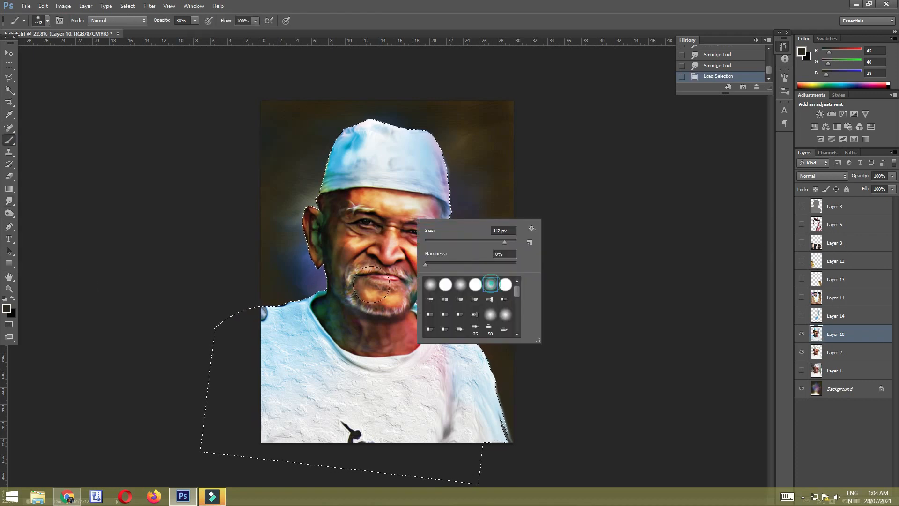
pyautogui.click(7, 308)
pyautogui.click(263, 165)
pyautogui.click(248, 117)
pyautogui.press('Return')
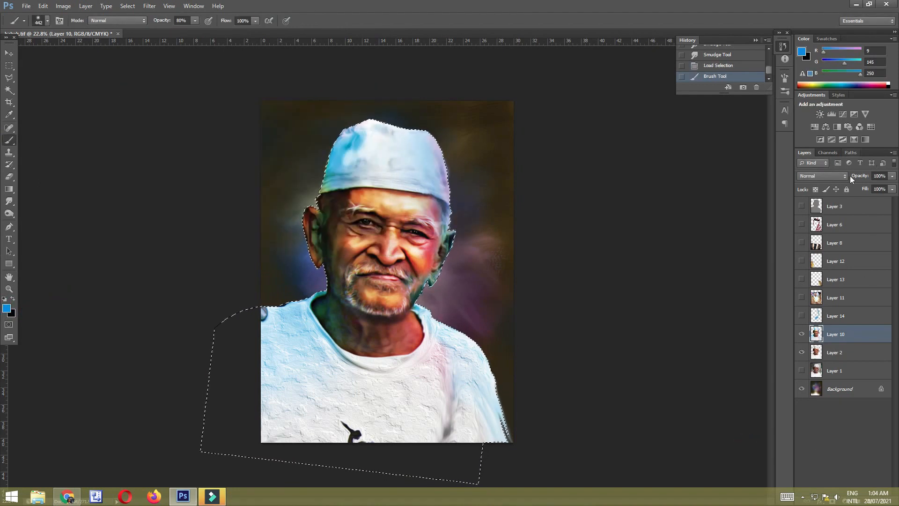
# - On a new layer, paint blue along the figure's right edge and yellow (RGB 250, 241, 9) along its left edge
pyautogui.hotkey('ctrl', 'shift', 'alt', 'n')
pyautogui.moveTo(444, 139)
pyautogui.mouseDown()
pyautogui.moveTo(447, 225)
pyautogui.moveTo(435, 299)
pyautogui.moveTo(501, 421)
pyautogui.mouseUp()
pyautogui.click(6, 307)
pyautogui.click(260, 219)
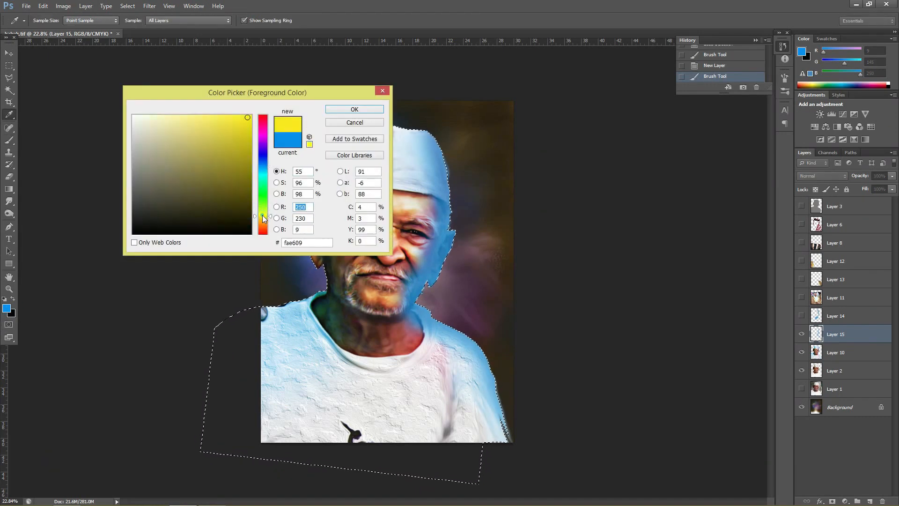
pyautogui.click(333, 109)
pyautogui.moveTo(333, 111)
pyautogui.mouseDown()
pyautogui.moveTo(287, 196)
pyautogui.moveTo(302, 187)
pyautogui.moveTo(284, 234)
pyautogui.moveTo(288, 267)
pyautogui.mouseUp()
# - Set Layer 15's blend mode to Soft Light and its opacity to 43%
pyautogui.click(822, 176)
pyautogui.click(835, 403)
pyautogui.press('Up')
pyautogui.press('Up')
pyautogui.press('Up')
pyautogui.press('Up')
pyautogui.press('Up')
pyautogui.press('Up')
pyautogui.press('Up')
pyautogui.press('Up')
pyautogui.press('Up')
pyautogui.press('Up')
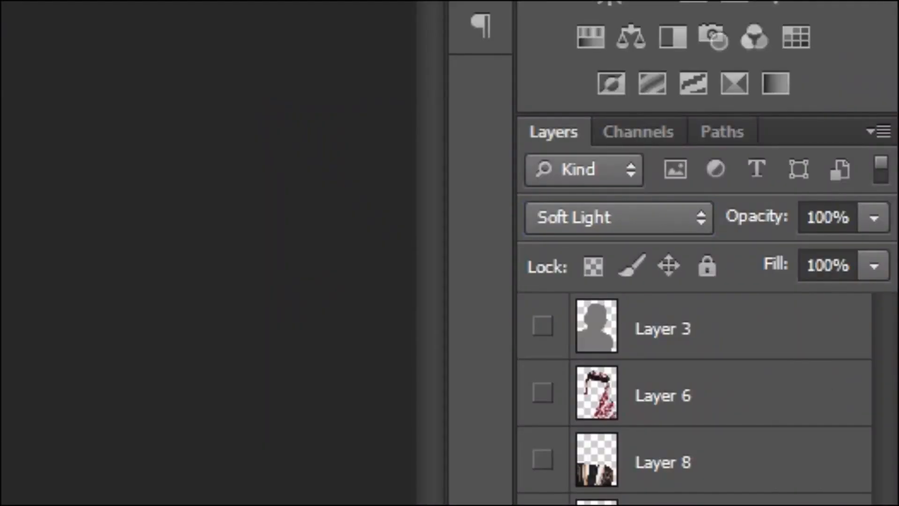
pyautogui.moveTo(874, 218); pyautogui.dragTo(780, 281)
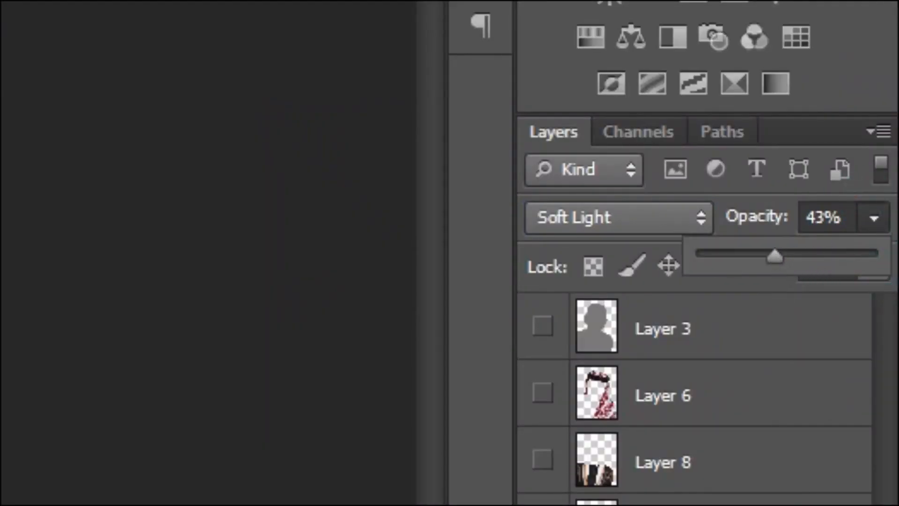
pyautogui.press('Return')
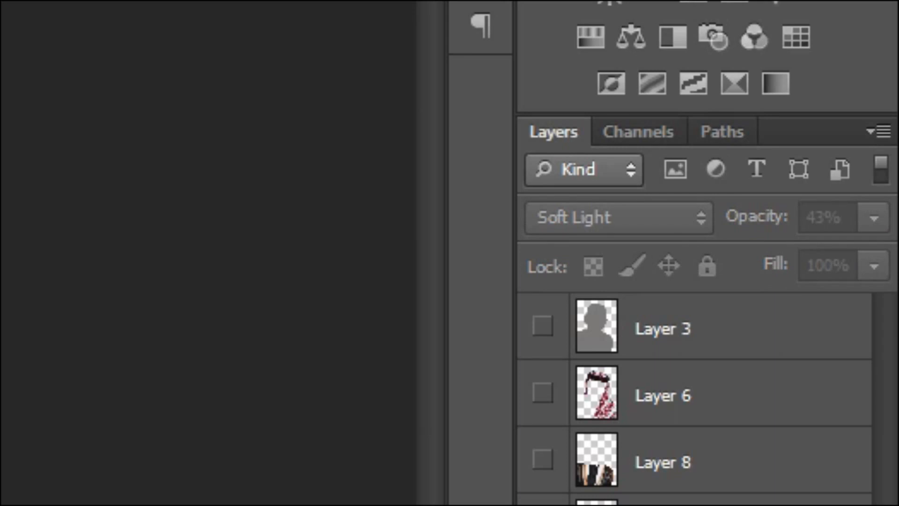
# - Smudge Layer 10 where the cheek meets the right ear, using a 39 px brush at 27% strength
pyautogui.hotkey('ctrl', '+')
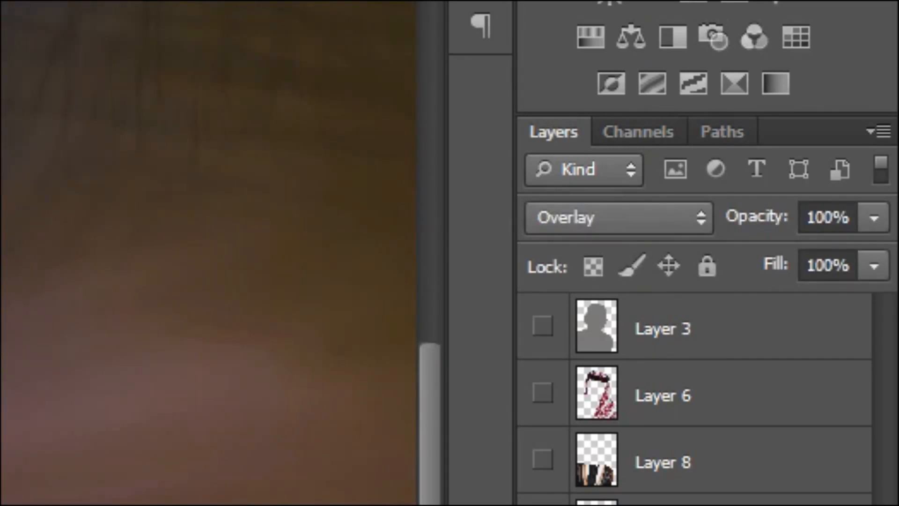
pyautogui.scroll(-3, 209, 253)
pyautogui.scroll(3, 208, 253)
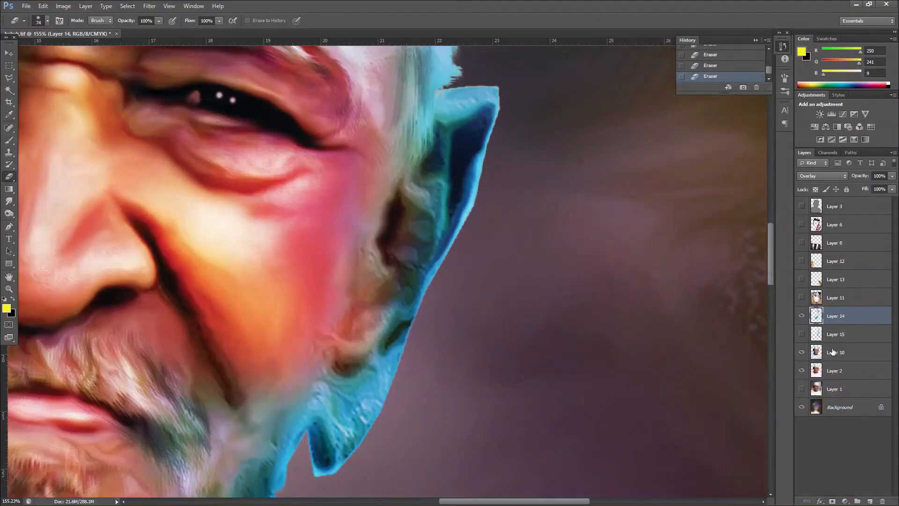
pyautogui.click(832, 351)
pyautogui.click(9, 201)
pyautogui.rightClick(406, 238)
pyautogui.click(423, 307)
pyautogui.moveTo(367, 319); pyautogui.dragTo(373, 323)
pyautogui.moveTo(373, 323); pyautogui.dragTo(356, 333)
pyautogui.click(180, 20)
pyautogui.moveTo(356, 334)
pyautogui.mouseDown()
pyautogui.moveTo(308, 306)
pyautogui.moveTo(352, 394)
pyautogui.moveTo(316, 408)
pyautogui.moveTo(354, 428)
pyautogui.moveTo(440, 158)
pyautogui.moveTo(475, 144)
pyautogui.moveTo(455, 98)
pyautogui.moveTo(447, 151)
pyautogui.moveTo(471, 151)
pyautogui.moveTo(446, 228)
pyautogui.moveTo(364, 258)
pyautogui.moveTo(362, 286)
pyautogui.mouseUp()
pyautogui.scroll(-5, 362, 286)
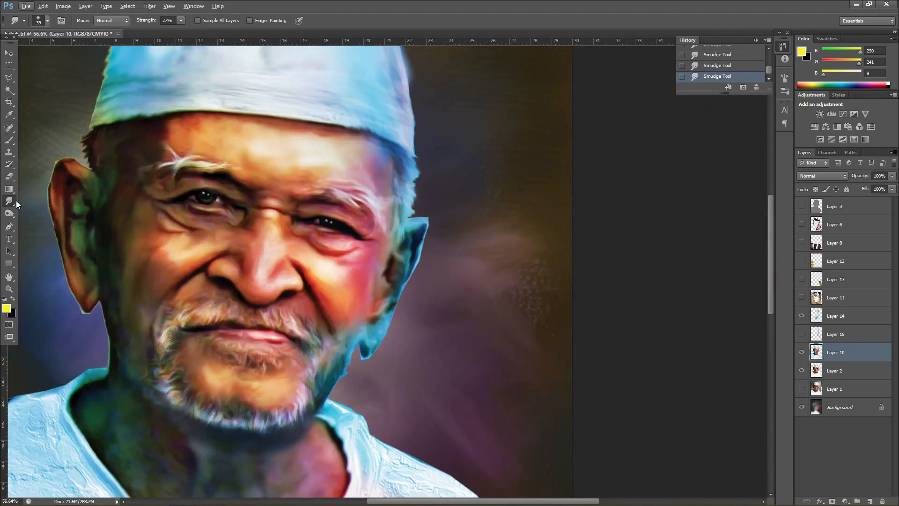
# - Compare the edge lighting of Layer 14 and Layer 15 by switching their visibility, leaving only Layer 14 shown
pyautogui.scroll(-3, 422, 181)
pyautogui.moveTo(891, 176); pyautogui.dragTo(893, 187)
pyautogui.click(840, 335)
pyautogui.click(801, 316)
pyautogui.click(801, 333)
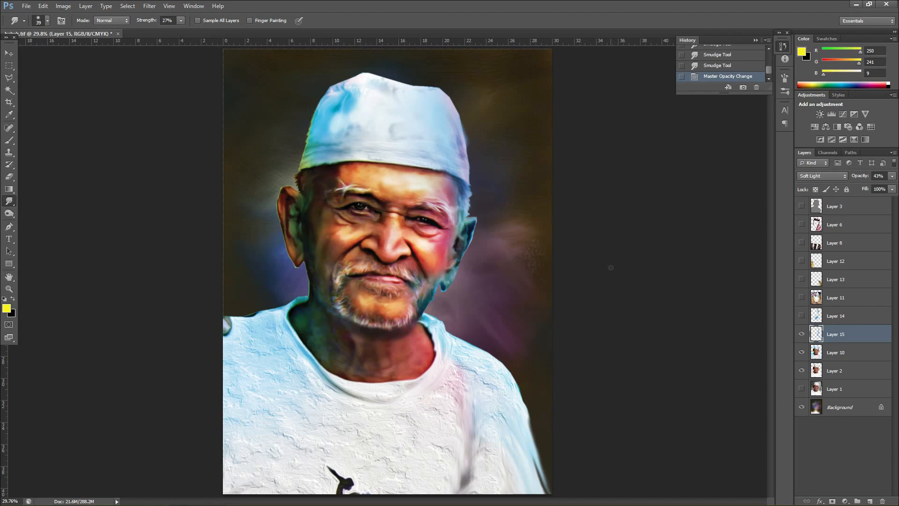
pyautogui.click(801, 333)
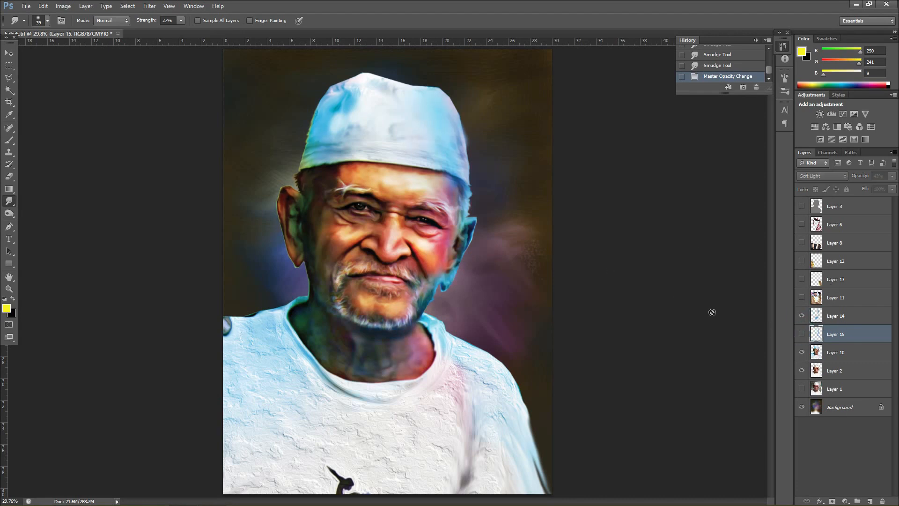
# - Add an Outer Glow to Layer 10 with 0% spread and 84% range
pyautogui.click(869, 357)
pyautogui.doubleClick(883, 358)
pyautogui.click(647, 311)
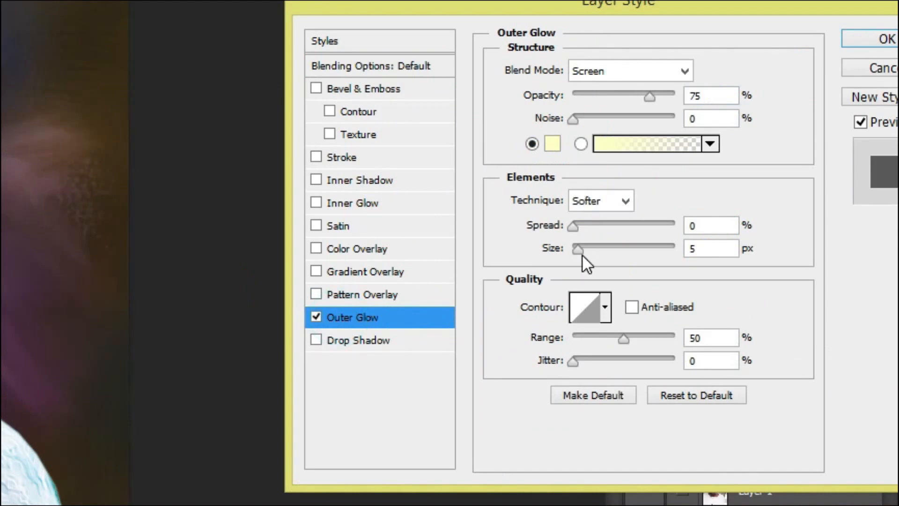
pyautogui.moveTo(623, 338); pyautogui.dragTo(658, 341)
pyautogui.moveTo(577, 249)
pyautogui.mouseDown()
pyautogui.moveTo(600, 253)
pyautogui.moveTo(576, 253)
pyautogui.mouseUp()
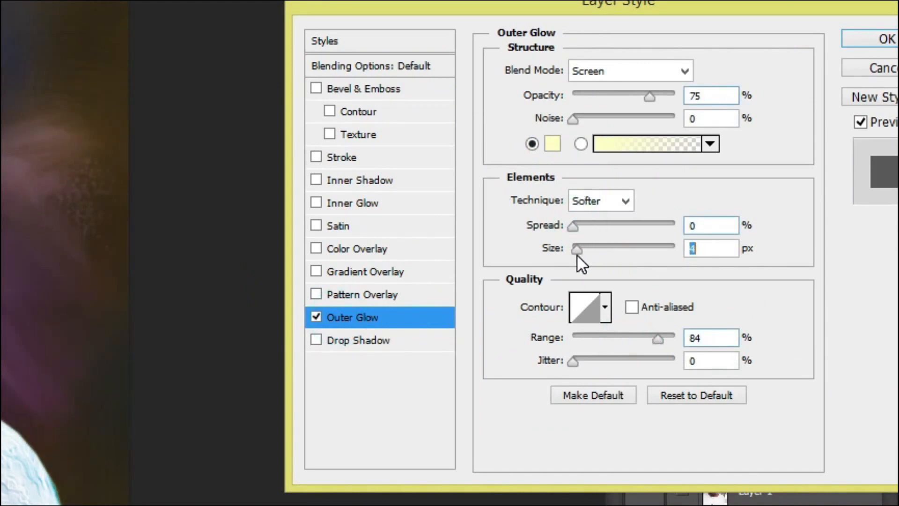
pyautogui.click(576, 225)
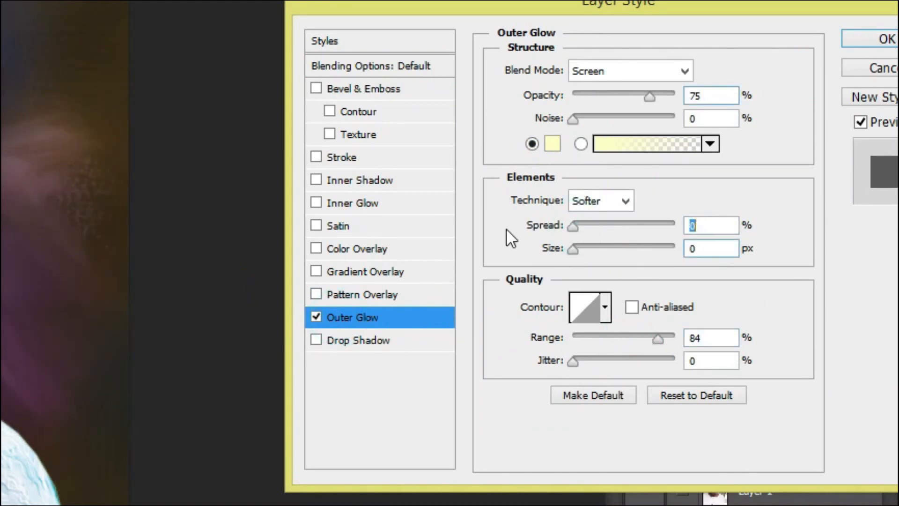
pyautogui.click(579, 249)
pyautogui.moveTo(610, 225); pyautogui.dragTo(556, 236)
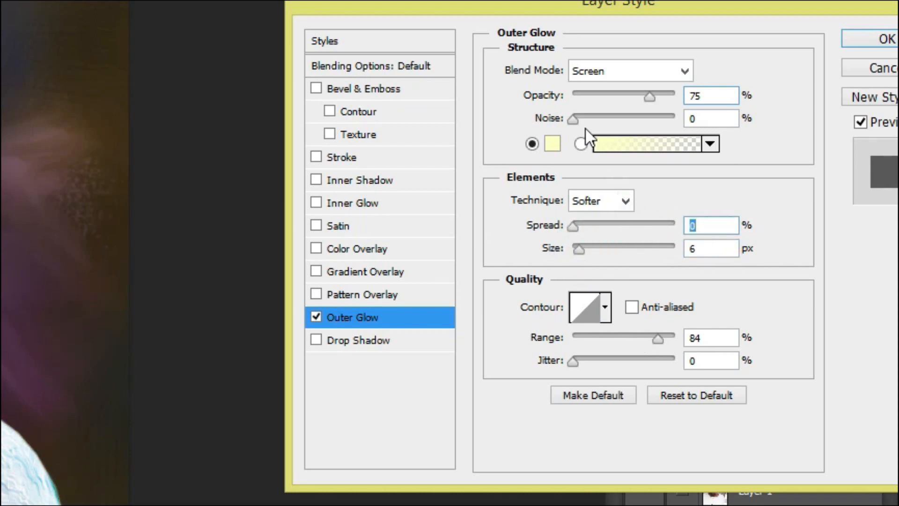
pyautogui.moveTo(614, 100); pyautogui.dragTo(618, 101)
pyautogui.click(193, 345)
pyautogui.moveTo(29, 231); pyautogui.dragTo(124, 234)
pyautogui.click(393, 217)
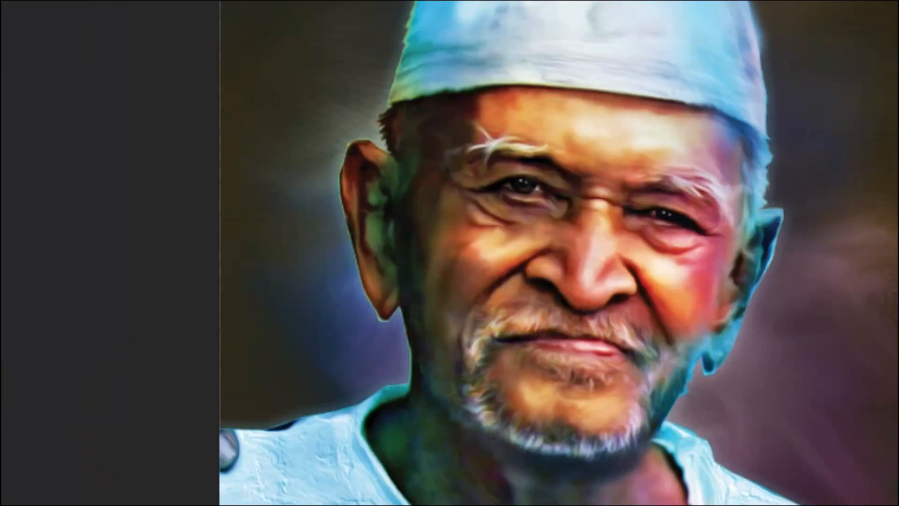
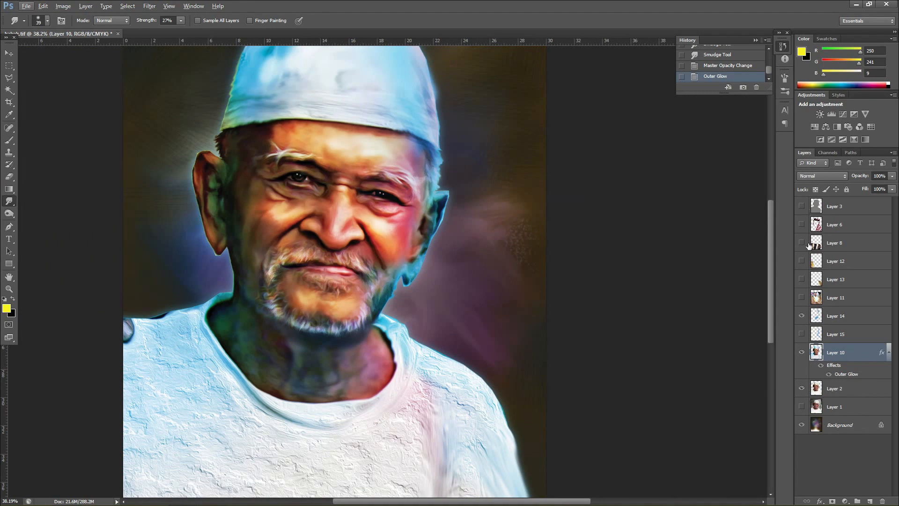
# - Show the embroidered robe pieces on Layer 12 and Layer 13, keeping the reference photo on Layer 11 hidden
pyautogui.click(834, 298)
pyautogui.click(801, 297)
pyautogui.scroll(-1, 298, 224)
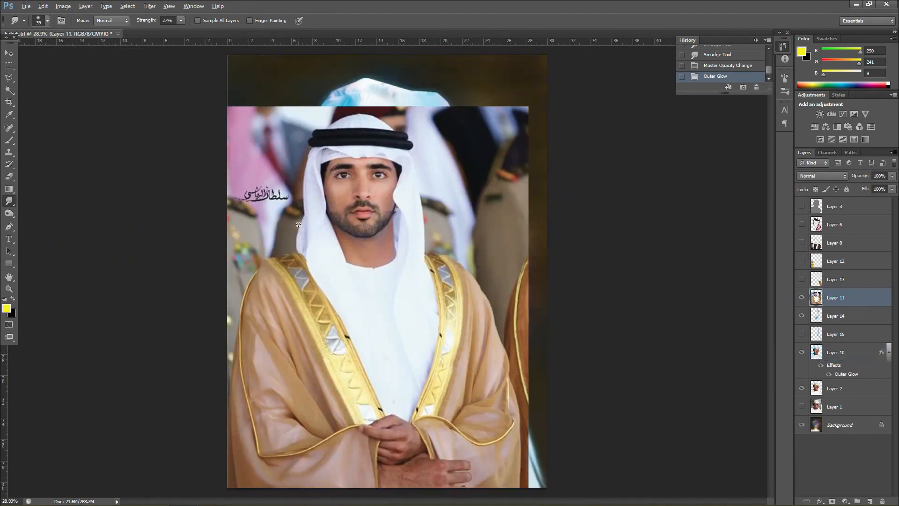
pyautogui.click(802, 297)
pyautogui.click(802, 261)
pyautogui.click(801, 279)
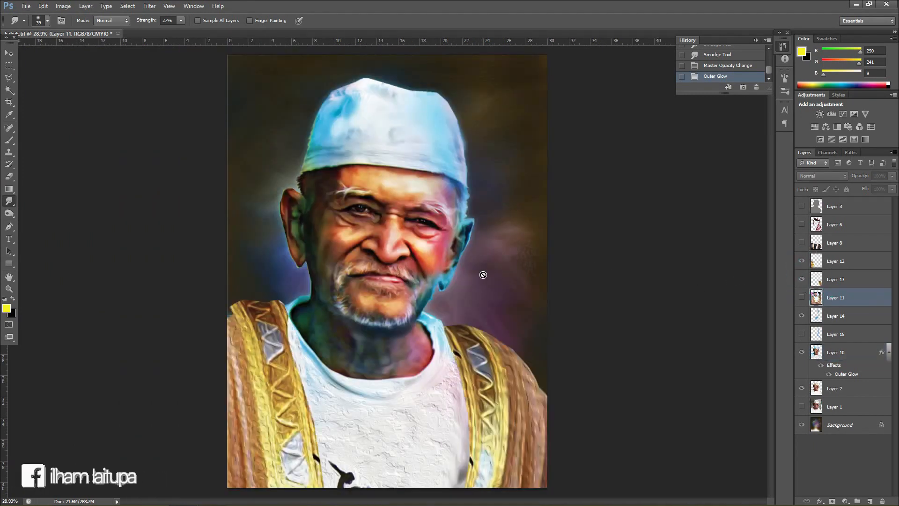
# - Merge the two robe layers, Layer 12 and Layer 13
pyautogui.scroll(-1, 482, 271)
pyautogui.click(836, 265)
pyautogui.click(839, 277)
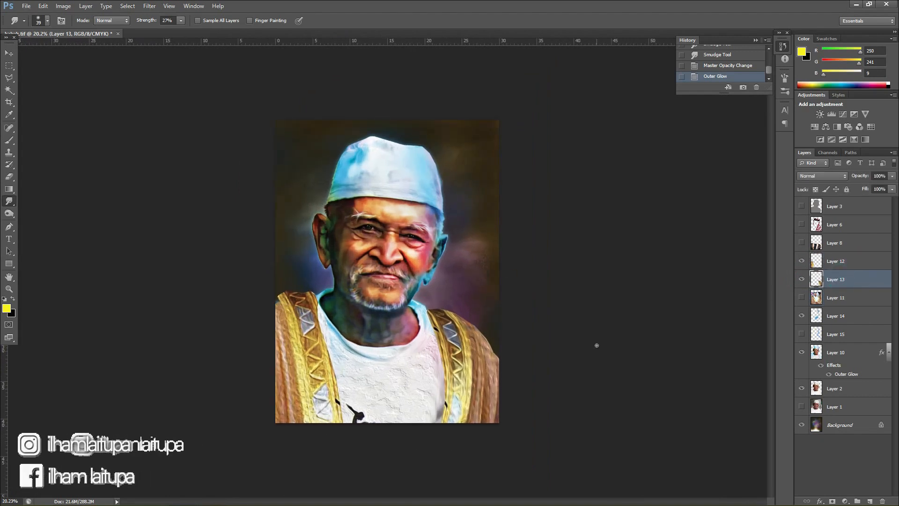
pyautogui.click(834, 267)
pyautogui.keyDown('ctrl'); pyautogui.click(838, 274); pyautogui.keyUp('ctrl')
pyautogui.hotkey('ctrl', 'e')
# - Adjust the merged robe's brightness to -61 and contrast to 100
pyautogui.click(62, 5)
pyautogui.moveTo(76, 31)
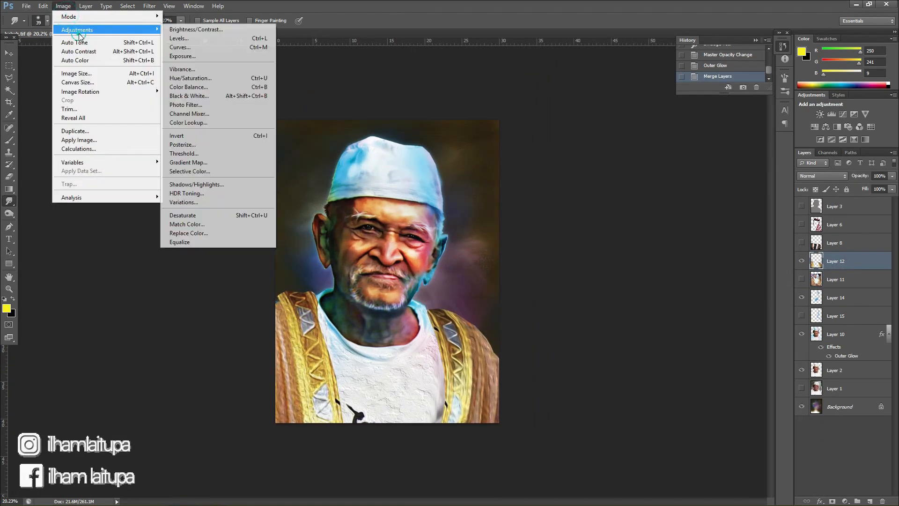
pyautogui.click(187, 30)
pyautogui.moveTo(553, 176)
pyautogui.mouseDown()
pyautogui.moveTo(533, 161)
pyautogui.moveTo(592, 179)
pyautogui.mouseUp()
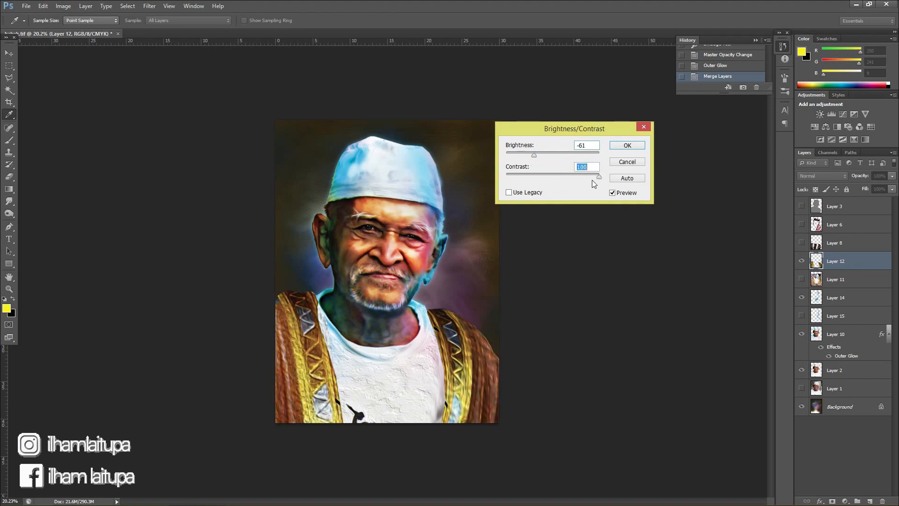
pyautogui.click(638, 148)
# - Load the robe layer's outline as a selection, add a new layer and set the brush colour to violet
pyautogui.keyDown('ctrl'); pyautogui.click(816, 261); pyautogui.keyUp('ctrl')
pyautogui.click(9, 140)
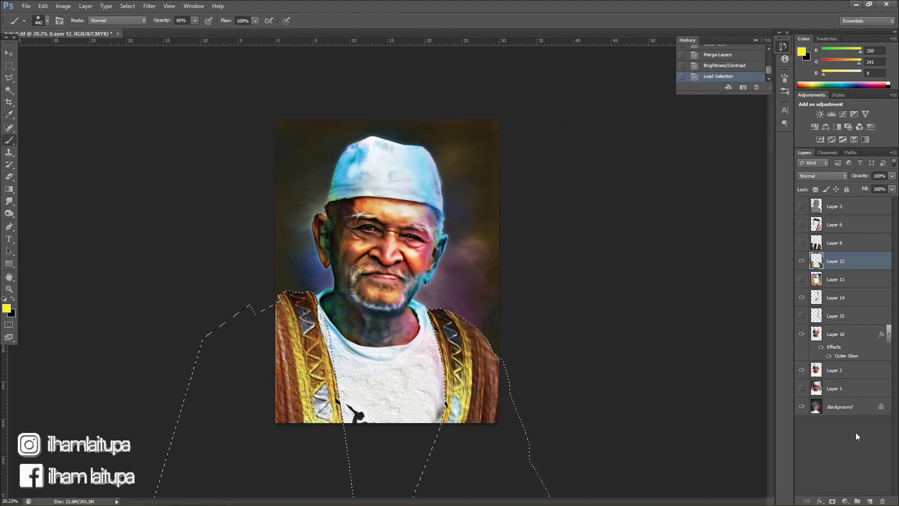
pyautogui.click(870, 501)
pyautogui.click(7, 309)
pyautogui.click(579, 288)
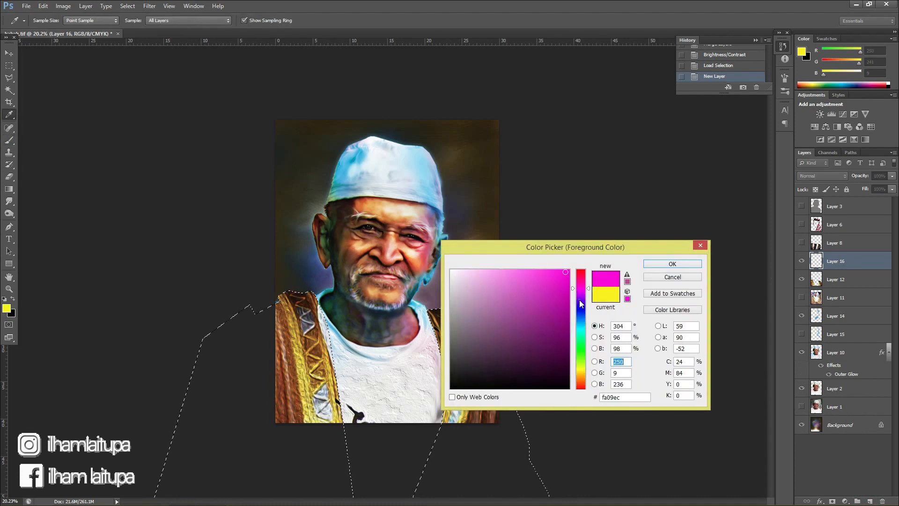
pyautogui.click(580, 300)
pyautogui.click(671, 263)
# - Paint violet over the robe's left shoulder with the soft brush enlarged to 1985 px
pyautogui.moveTo(300, 285); pyautogui.dragTo(277, 261)
pyautogui.rightClick(289, 253)
pyautogui.click(381, 275)
pyautogui.click(250, 245)
pyautogui.click(245, 284)
# - Paint the robe's right shoulder blue (RGB 9, 139, 250) and its left shoulder pink (RGB 250, 9, 179)
pyautogui.click(7, 309)
pyautogui.click(580, 321)
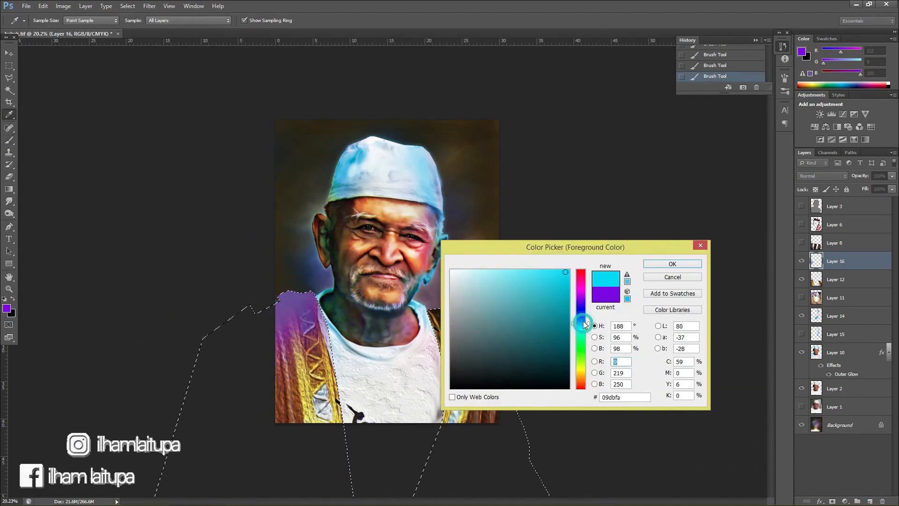
pyautogui.click(580, 317)
pyautogui.click(672, 263)
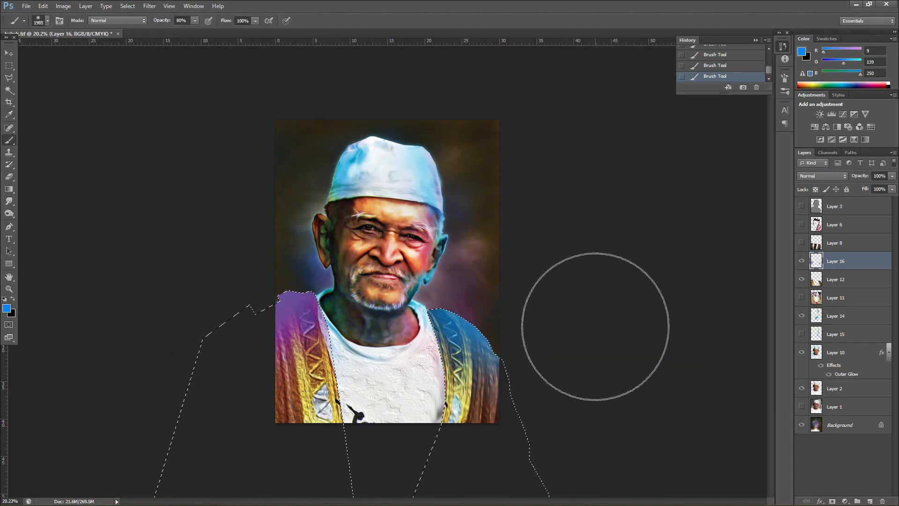
pyautogui.click(7, 309)
pyautogui.click(580, 283)
pyautogui.click(673, 263)
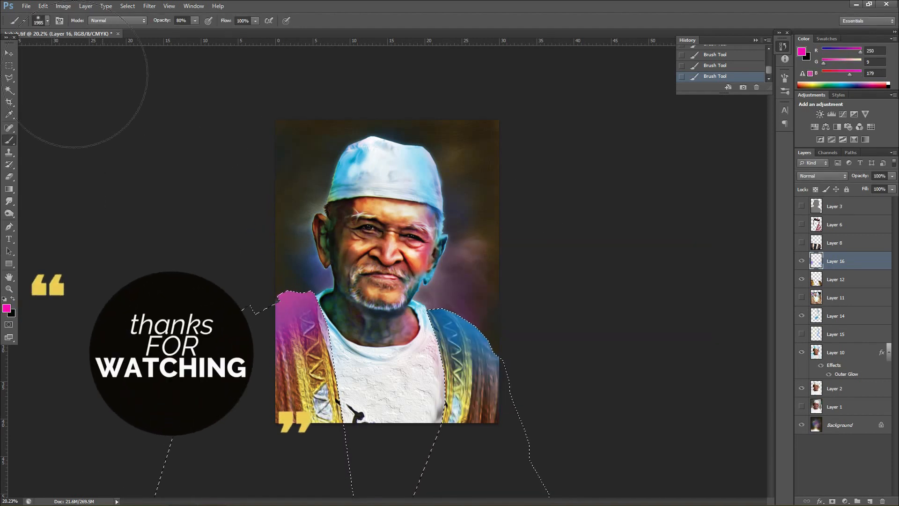
# - Deselect the robe and set Layer 16's blend mode to Overlay
pyautogui.press('m')
pyautogui.hotkey('ctrl', 'd')
pyautogui.click(823, 176)
pyautogui.click(803, 418)
pyautogui.press('Up')
pyautogui.press('Up')
pyautogui.press('Up')
pyautogui.press('Up')
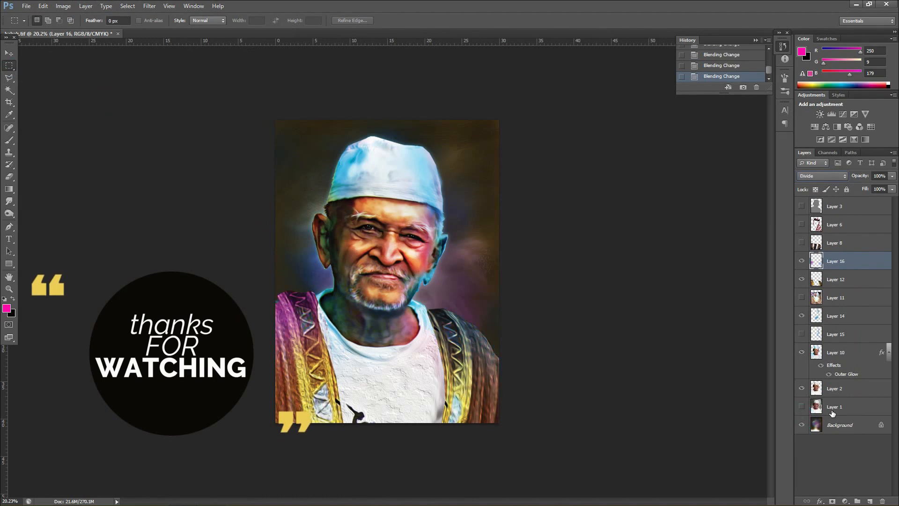
pyautogui.press('Up')
pyautogui.press('Up')
pyautogui.press('Up')
pyautogui.press('Up')
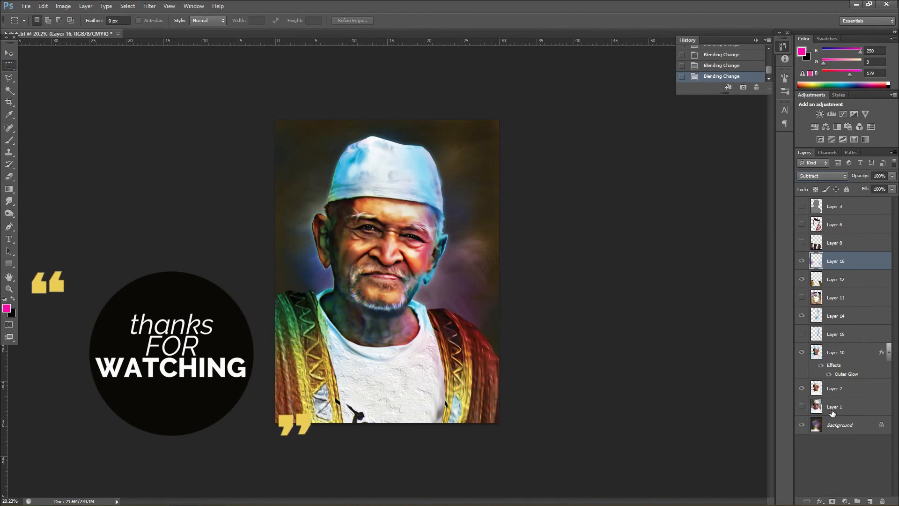
pyautogui.press('Up')
pyautogui.press('Up')
pyautogui.press('Up')
pyautogui.press('Up')
pyautogui.press('Up')
pyautogui.press('Up')
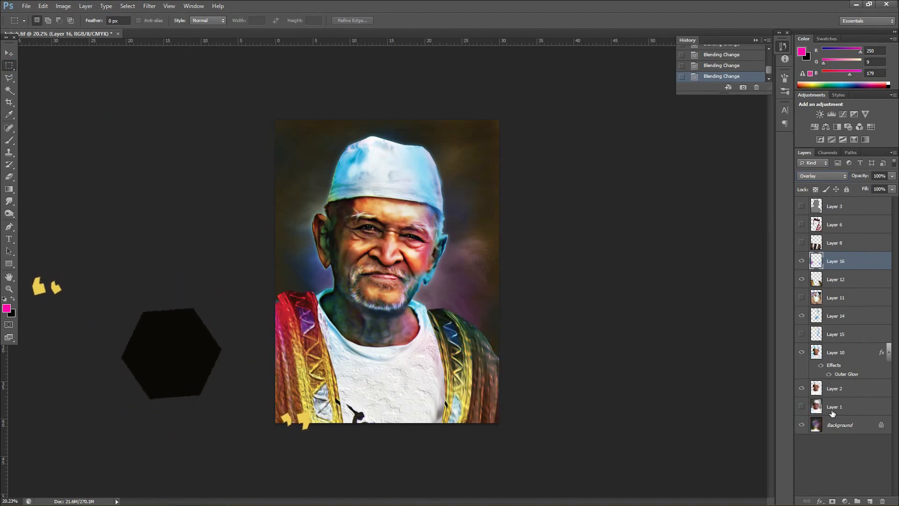
# - Lower Layer 16's opacity slightly and merge it with the robe on Layer 12
pyautogui.click(891, 189)
pyautogui.moveTo(873, 195); pyautogui.dragTo(866, 201)
pyautogui.keyDown('ctrl'); pyautogui.click(836, 280); pyautogui.keyUp('ctrl')
pyautogui.hotkey('ctrl', 'e')
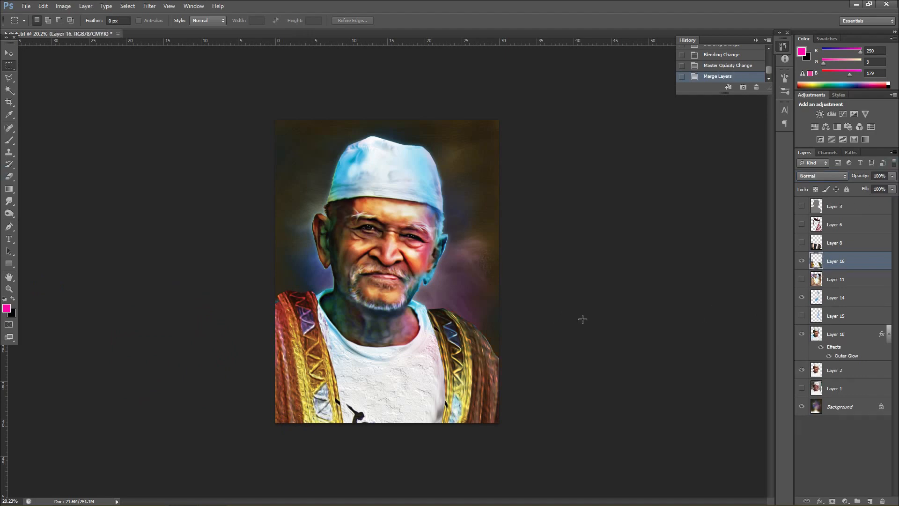
# - Select the uneven outer edge of the robe's left shoulder with the Polygonal Lasso, delete it and deselect
pyautogui.scroll(5, 286, 307)
pyautogui.click(9, 79)
pyautogui.click(240, 307)
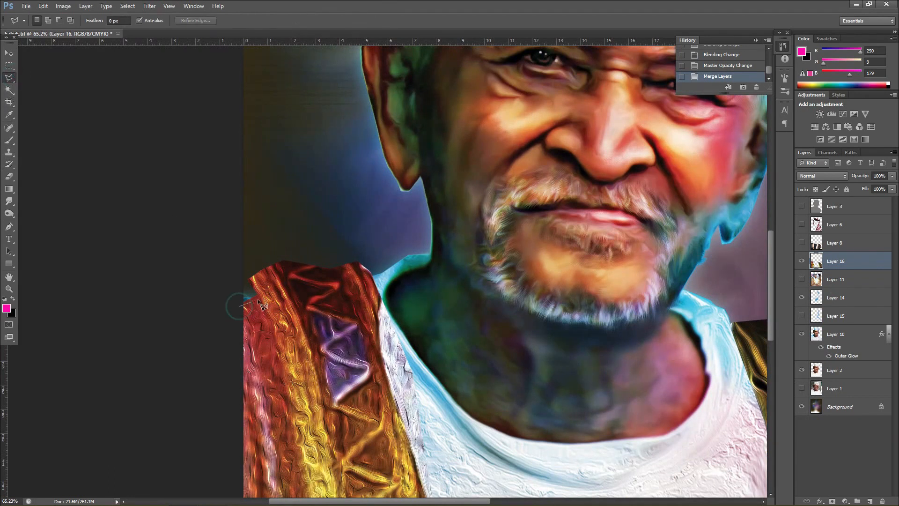
pyautogui.click(378, 338)
pyautogui.click(436, 494)
pyautogui.click(459, 397)
pyautogui.click(400, 239)
pyautogui.click(251, 196)
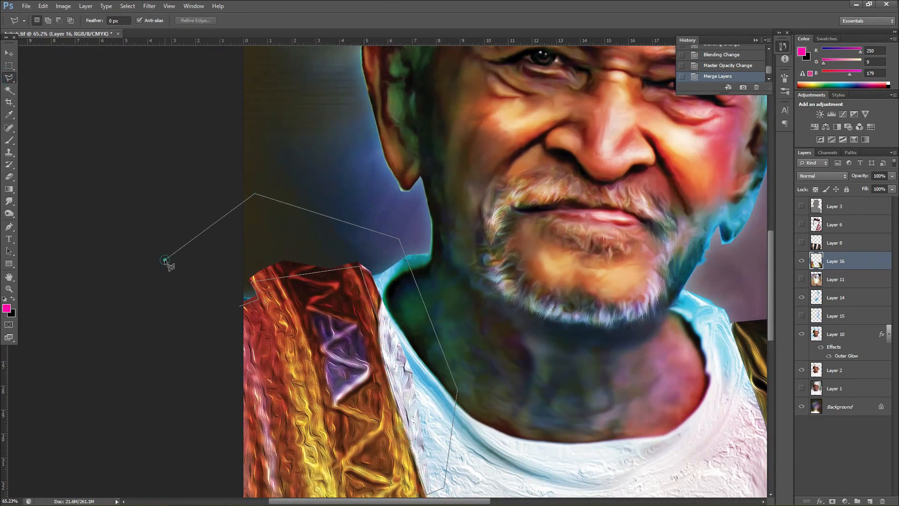
pyautogui.doubleClick(252, 255)
pyautogui.press('Delete')
pyautogui.hotkey('ctrl', 'd')
pyautogui.scroll(-5, 351, 281)
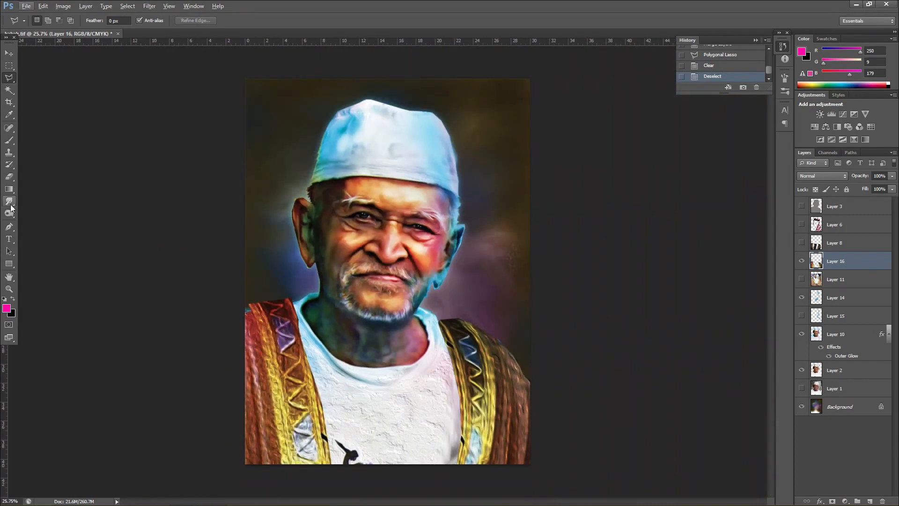
# - Burn the lower parts of the robe on both sides of the shirt
pyautogui.click(9, 213)
pyautogui.click(519, 457)
pyautogui.moveTo(506, 455)
pyautogui.mouseDown()
pyautogui.moveTo(466, 472)
pyautogui.moveTo(524, 443)
pyautogui.moveTo(466, 440)
pyautogui.mouseUp()
pyautogui.moveTo(297, 451)
pyautogui.mouseDown()
pyautogui.moveTo(262, 442)
pyautogui.moveTo(298, 476)
pyautogui.mouseUp()
# - Dodge highlights into the robe's folds and embroidery on both sides with a 185 px brush at 50% exposure
pyautogui.rightClick(8, 213)
pyautogui.click(50, 212)
pyautogui.rightClick(284, 425)
pyautogui.click(360, 406)
pyautogui.moveTo(281, 410)
pyautogui.mouseDown()
pyautogui.moveTo(271, 347)
pyautogui.moveTo(260, 388)
pyautogui.mouseUp()
pyautogui.moveTo(255, 349); pyautogui.dragTo(267, 405)
pyautogui.moveTo(290, 377)
pyautogui.mouseDown()
pyautogui.moveTo(304, 420)
pyautogui.moveTo(284, 392)
pyautogui.mouseUp()
pyautogui.moveTo(480, 406); pyautogui.dragTo(472, 392)
pyautogui.moveTo(514, 401)
pyautogui.mouseDown()
pyautogui.moveTo(516, 412)
pyautogui.moveTo(510, 406)
pyautogui.mouseUp()
pyautogui.scroll(-2, 546, 363)
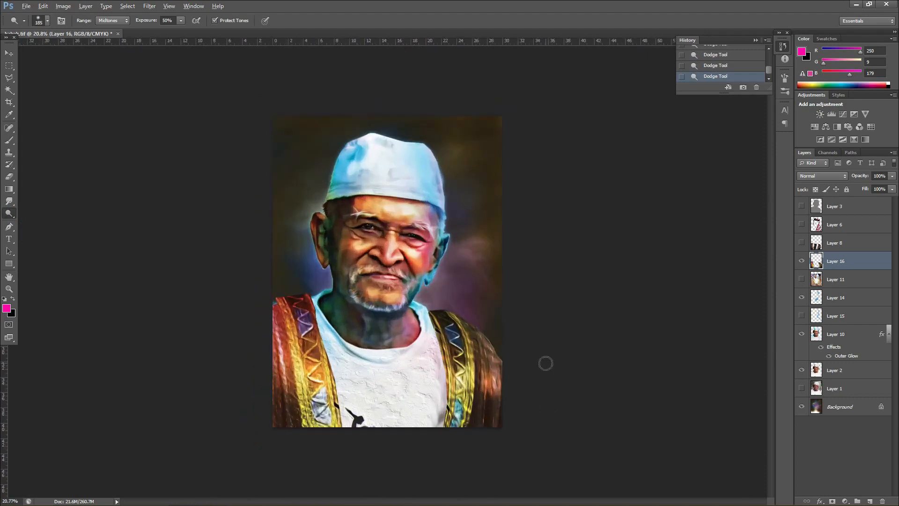
# - Load Layer 16's outline as a selection, set the brush to 257 px and add a new layer above the robe
pyautogui.keyDown('ctrl'); pyautogui.click(817, 261); pyautogui.keyUp('ctrl')
pyautogui.press('b')
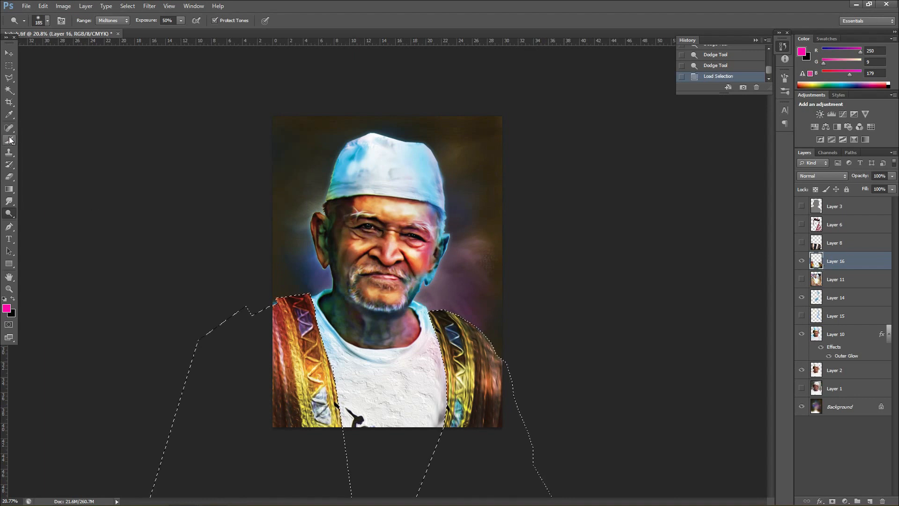
pyautogui.rightClick(451, 306)
pyautogui.moveTo(520, 327); pyautogui.dragTo(528, 327)
pyautogui.click(870, 501)
# - Try painting pink along the robe's right shoulder edge, and undo the strokes
pyautogui.click(293, 363)
pyautogui.moveTo(437, 307); pyautogui.dragTo(485, 325)
pyautogui.hotkey('ctrl', 'alt', 'z')
pyautogui.hotkey('ctrl', 'alt', 'z')
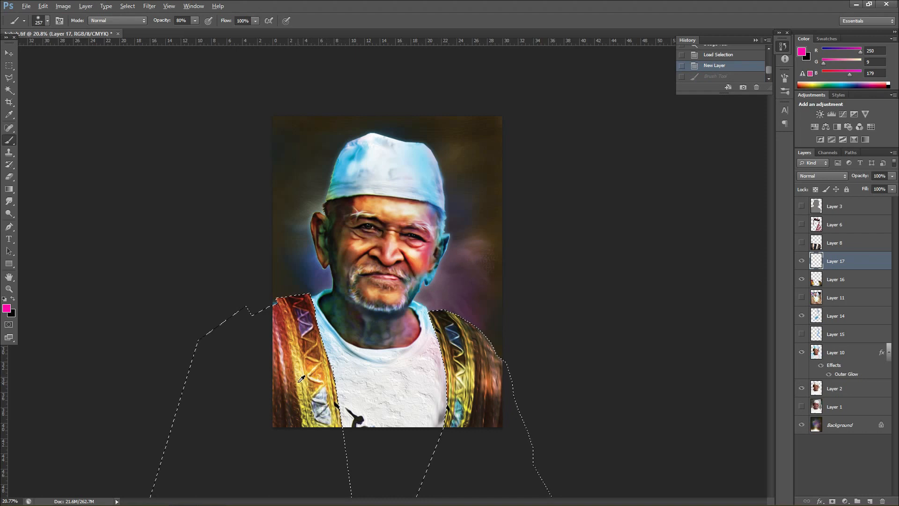
# - Sample the pale yellow of the embroidery and try painting it along the robe's shoulder edges
pyautogui.keyDown('alt'); pyautogui.click(331, 378); pyautogui.keyUp('alt')
pyautogui.click(439, 308)
pyautogui.click(458, 309)
pyautogui.click(477, 313)
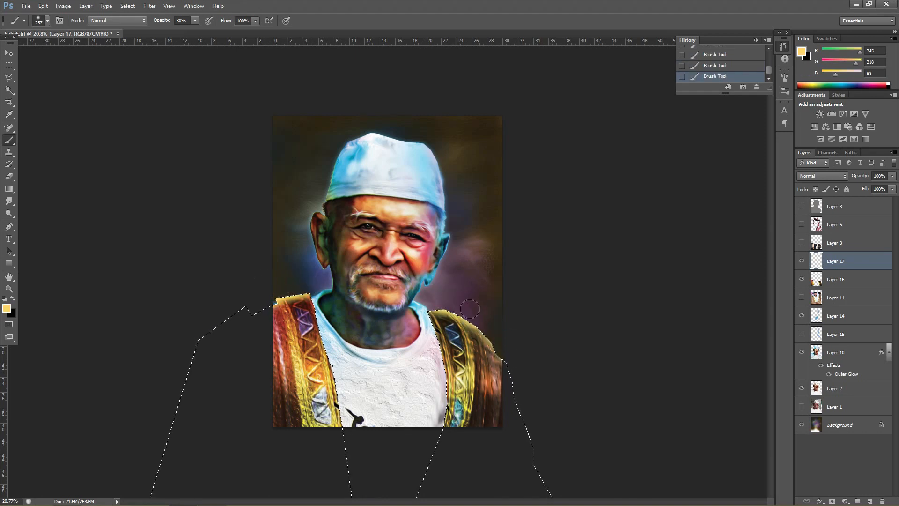
# - Set the foreground colour to light blue (RGB 88, 206, 245) and paint over both shoulder edges of the robe
pyautogui.click(7, 308)
pyautogui.click(580, 322)
pyautogui.click(670, 262)
pyautogui.moveTo(433, 304); pyautogui.dragTo(505, 348)
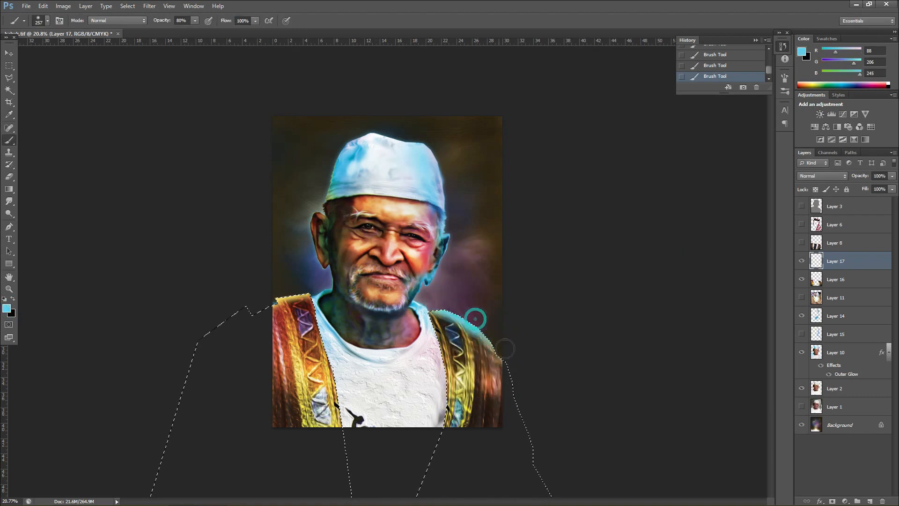
pyautogui.moveTo(277, 301); pyautogui.dragTo(309, 296)
# - Set the shoulder tint layer to Color blending, clear the selection and merge the layer into the robe layer
pyautogui.click(822, 176)
pyautogui.click(814, 414)
pyautogui.click(9, 65)
pyautogui.click(679, 388)
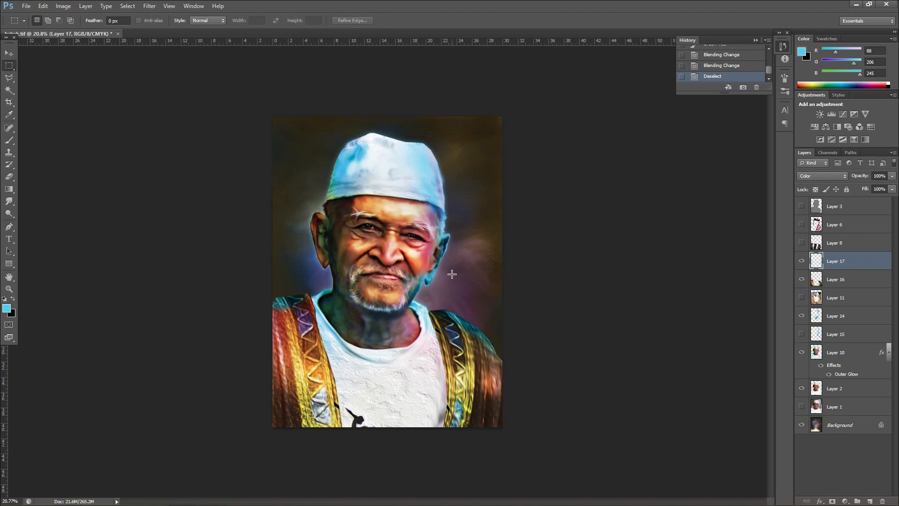
pyautogui.scroll(5, 472, 304)
pyautogui.hotkey('ctrl', 'e')
# - Smudge the robe's right shoulder edge with a 39 px bristle brush
pyautogui.press('r')
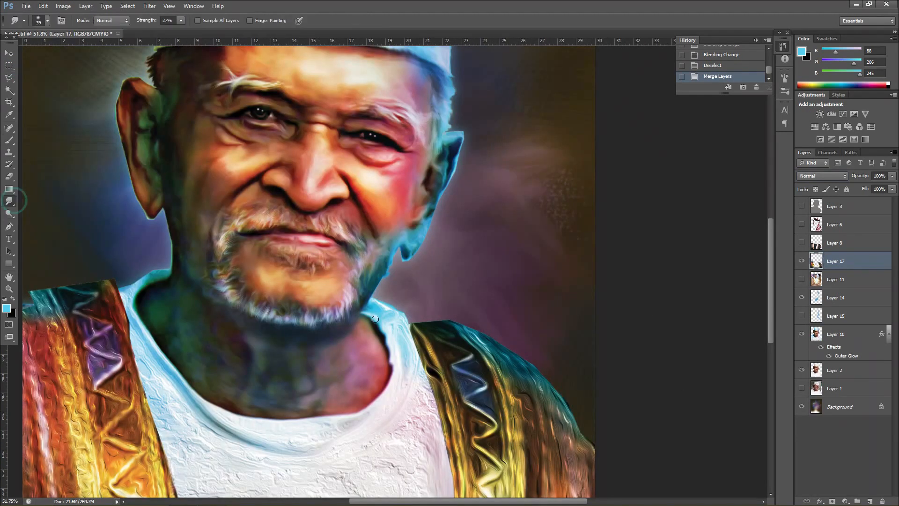
pyautogui.rightClick(571, 421)
pyautogui.click(538, 426)
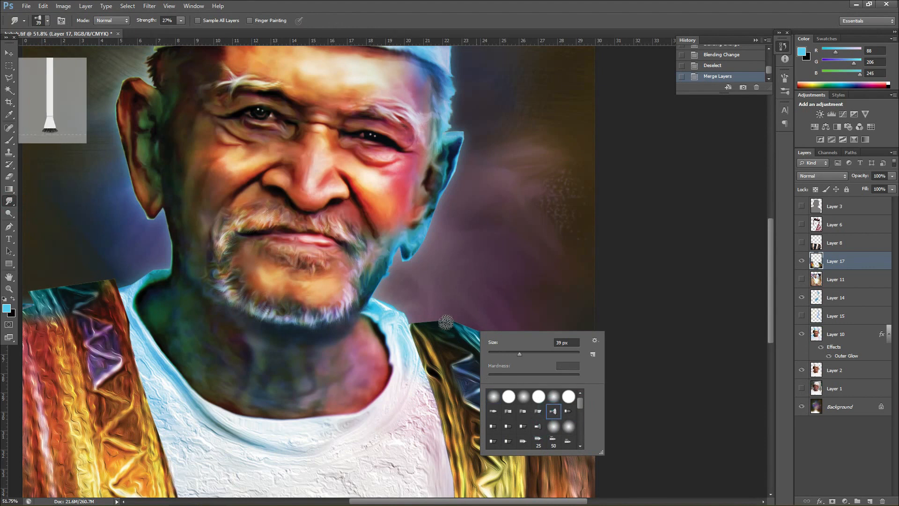
pyautogui.moveTo(445, 322); pyautogui.dragTo(459, 327)
pyautogui.moveTo(459, 327); pyautogui.dragTo(499, 341)
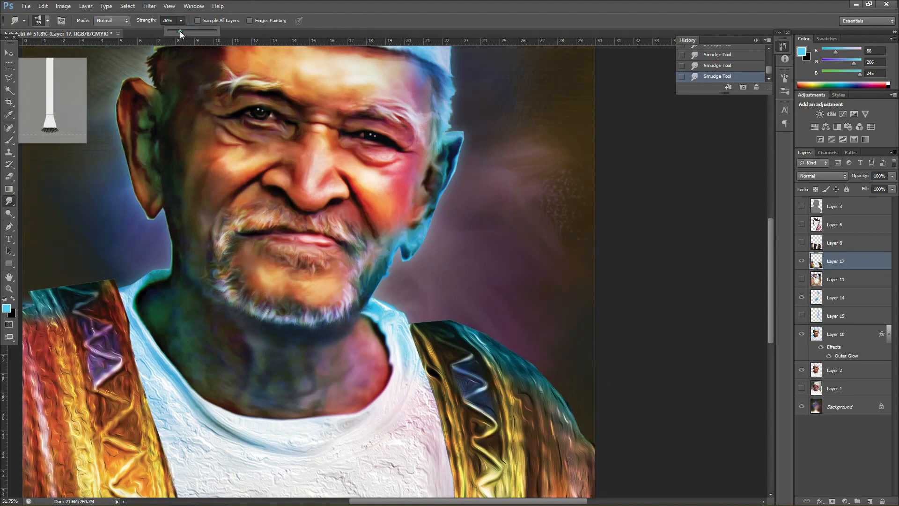
# - Raise the Smudge strength to 55% and try other 39 px bristle tips along the right shoulder edge
pyautogui.rightClick(520, 435)
pyautogui.doubleClick(496, 422)
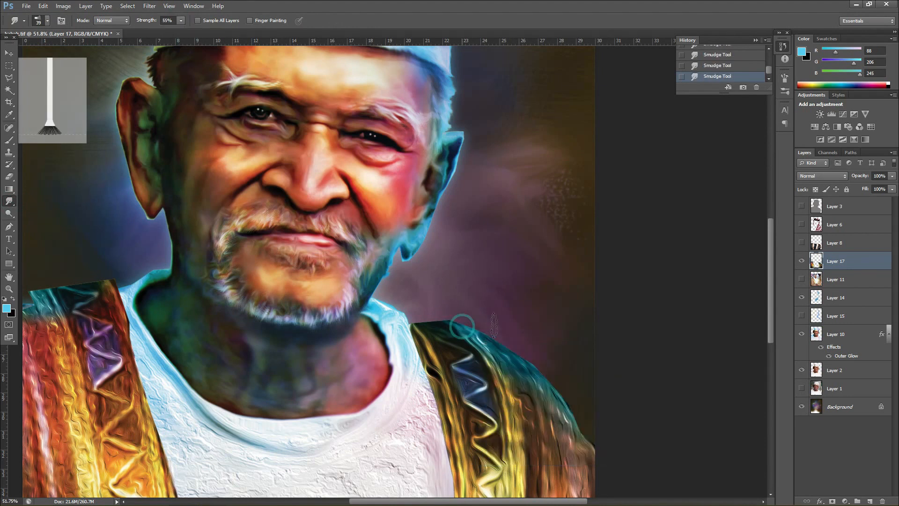
pyautogui.rightClick(568, 460)
pyautogui.doubleClick(555, 462)
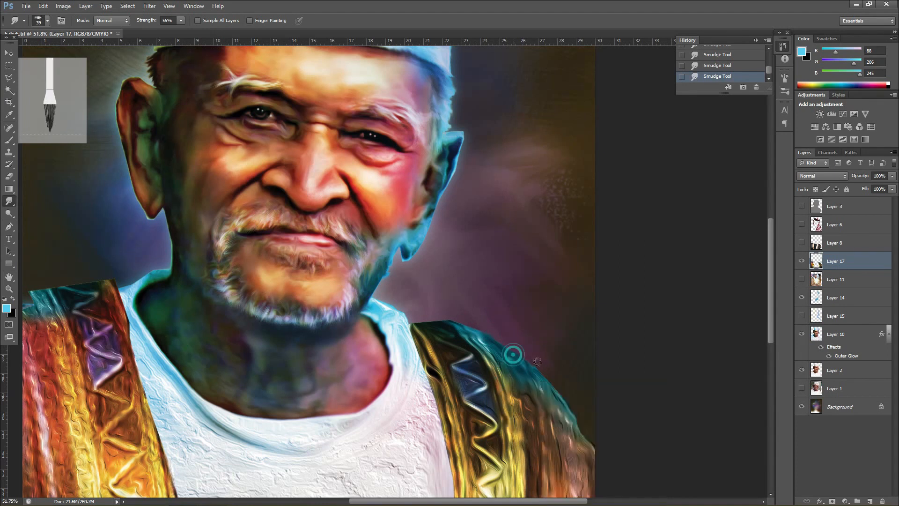
pyautogui.rightClick(513, 351)
pyautogui.doubleClick(606, 433)
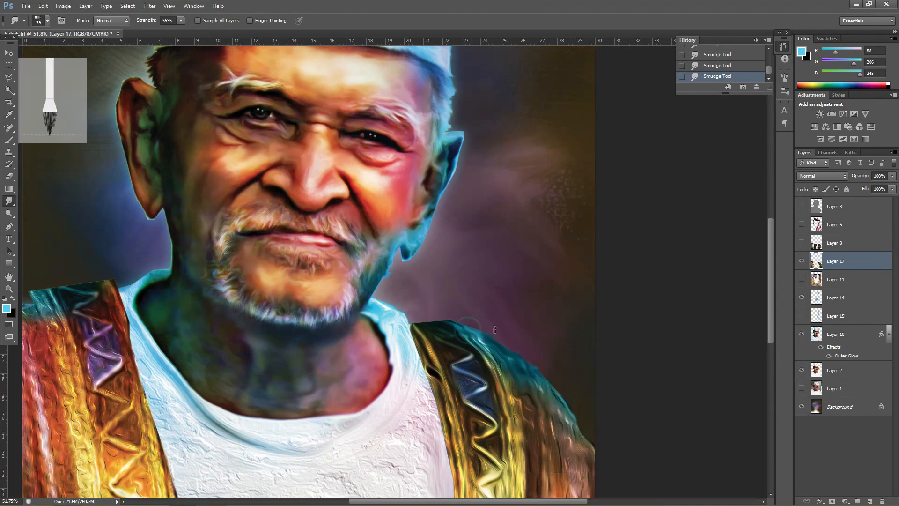
# - Smudge the teal edge of the right shoulder outward into fine fibres with a flat, sparse bristle tip
pyautogui.scroll(5, 517, 372)
pyautogui.moveTo(266, 238); pyautogui.dragTo(333, 229)
pyautogui.rightClick(466, 315)
pyautogui.doubleClick(479, 424)
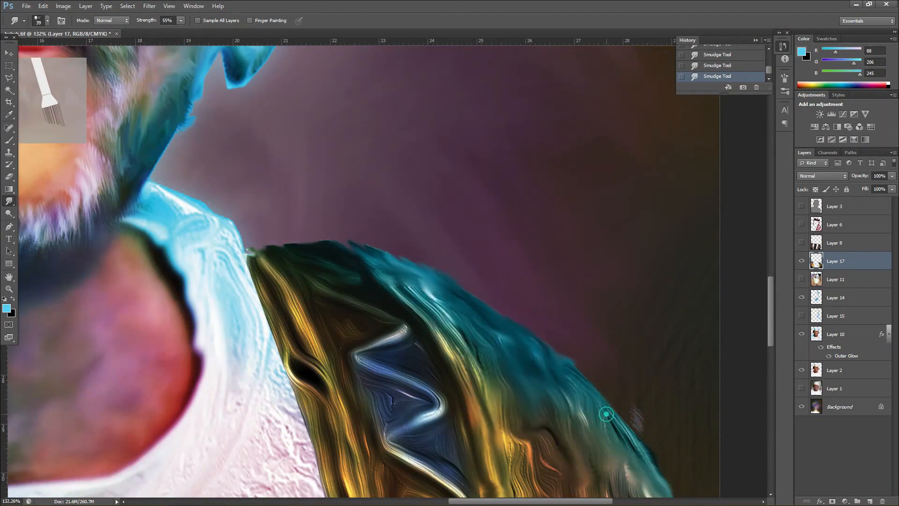
# - Increase the Smudge strength to 83% and feather the robe's shoulder edges near the collar and on the left side
pyautogui.rightClick(507, 315)
pyautogui.click(180, 21)
pyautogui.moveTo(182, 32); pyautogui.dragTo(196, 31)
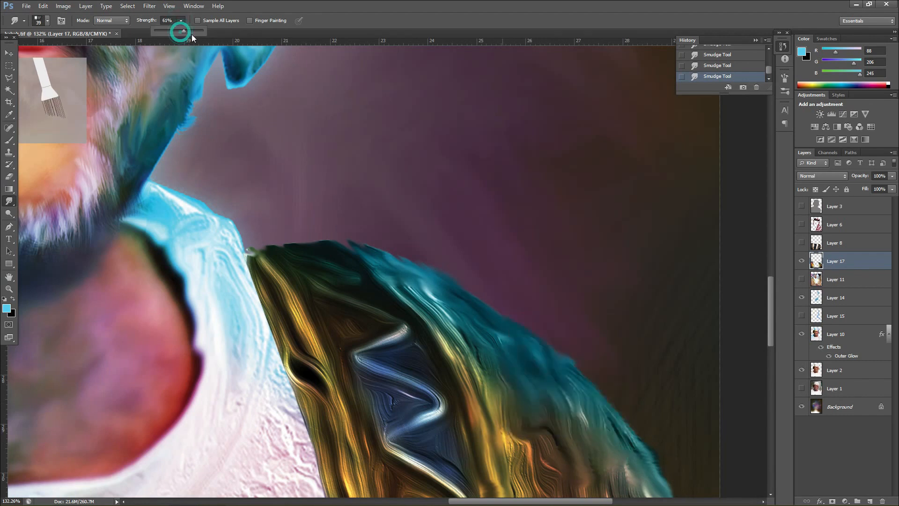
pyautogui.click(497, 315)
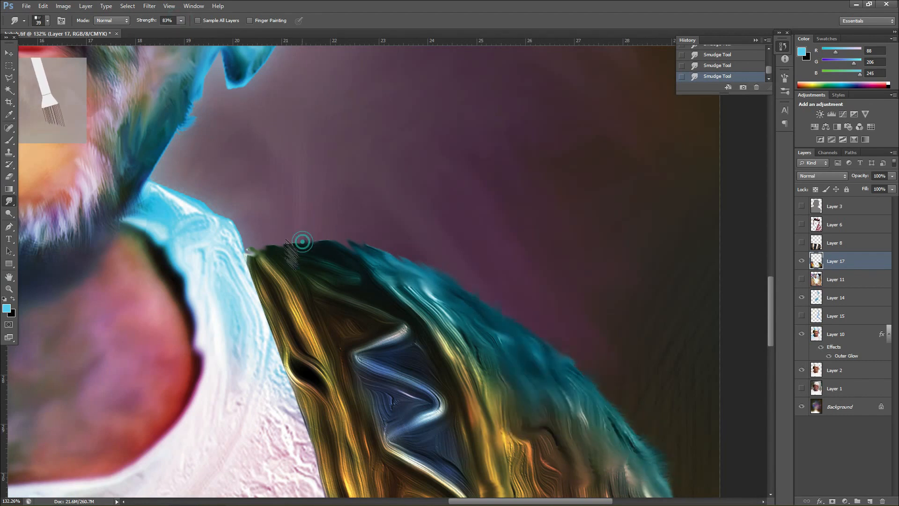
pyautogui.scroll(-5, 470, 278)
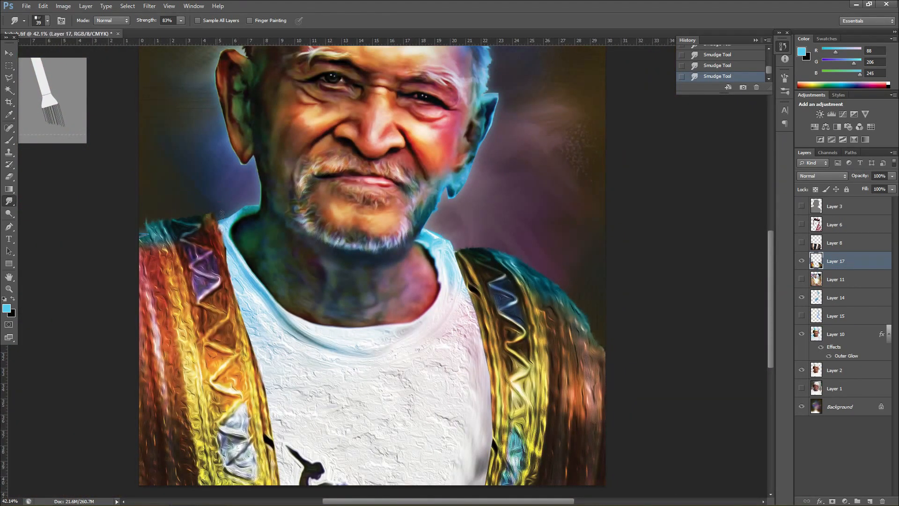
# - On Layer 10, smudge the shirt collar and the jaw edge outward into feathered strands beside the right shoulder
pyautogui.click(836, 334)
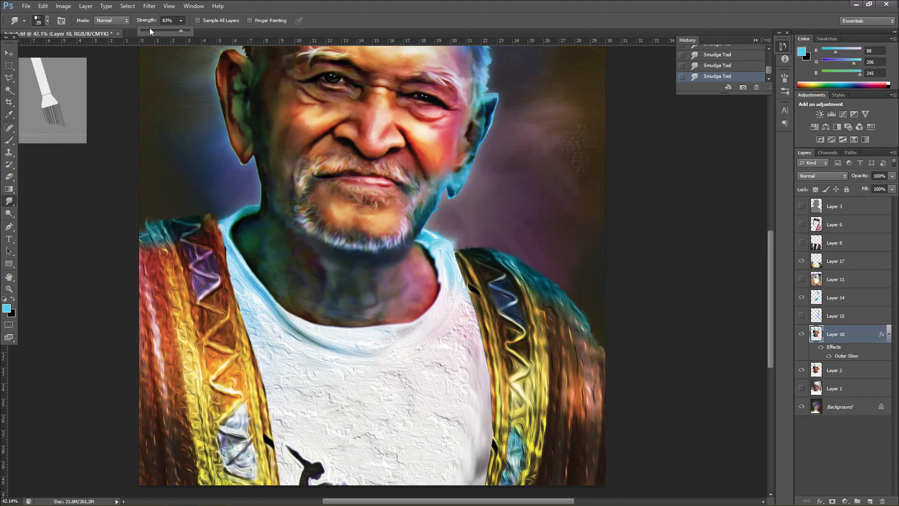
pyautogui.scroll(3, 468, 232)
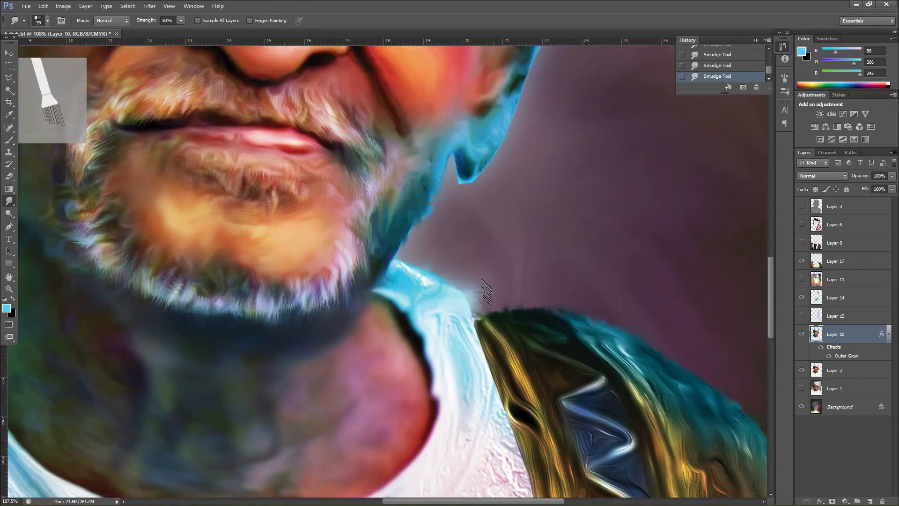
pyautogui.rightClick(504, 311)
pyautogui.moveTo(466, 304); pyautogui.dragTo(479, 307)
pyautogui.moveTo(426, 275); pyautogui.dragTo(447, 268)
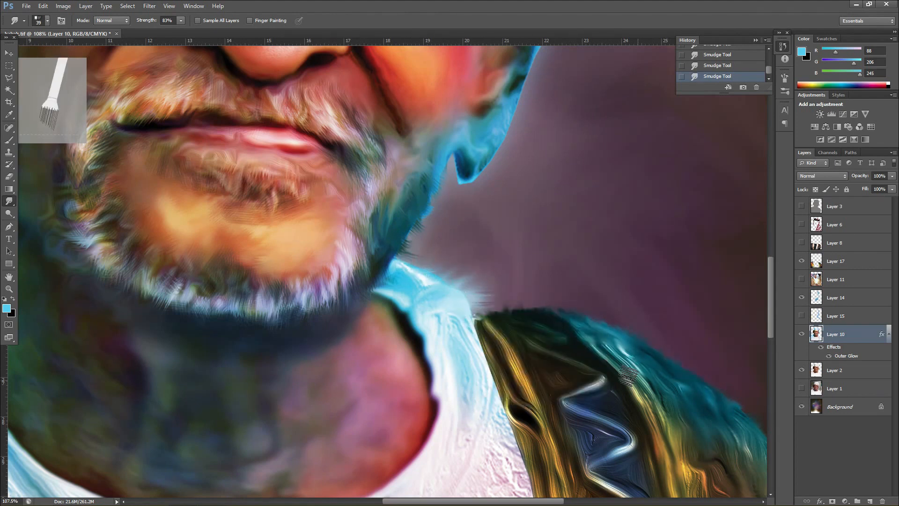
# - Smudge fine hair strands outward below the cap on both sides of the head and around the chin beard
pyautogui.scroll(-5, 549, 326)
pyautogui.scroll(5, 567, 174)
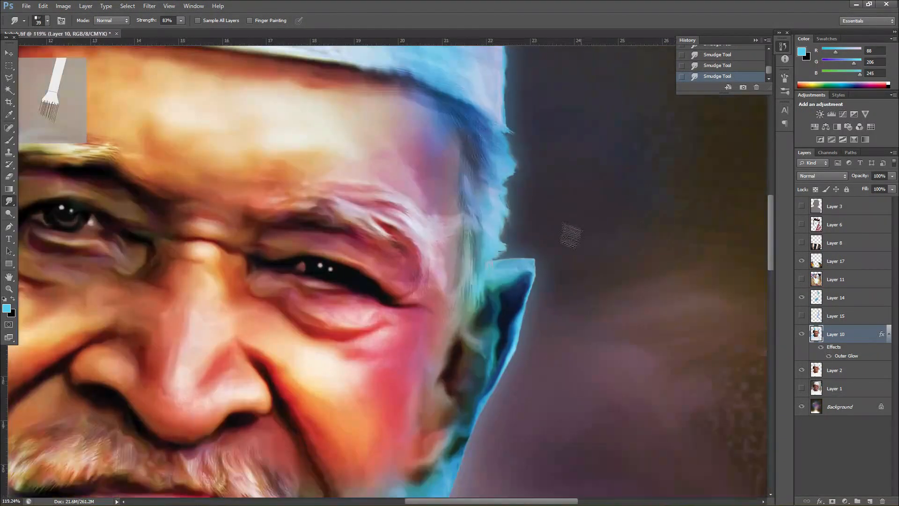
pyautogui.moveTo(509, 244); pyautogui.dragTo(532, 217)
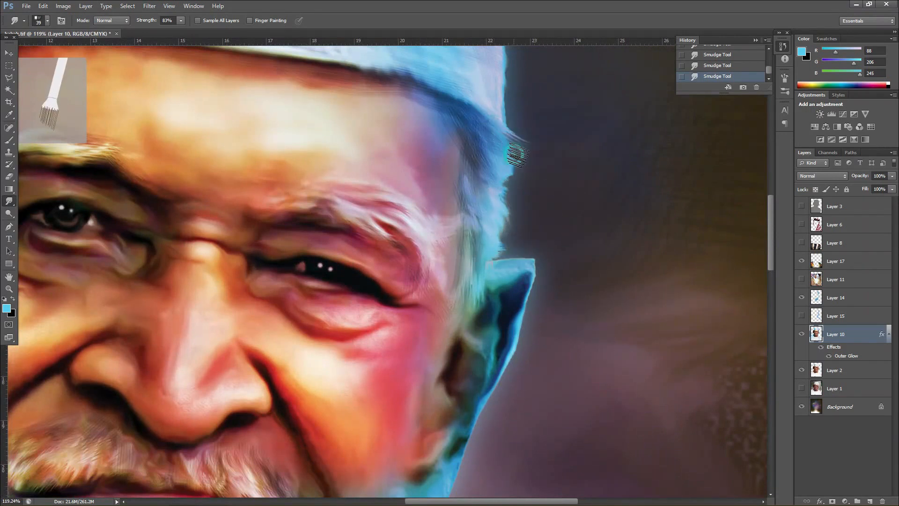
pyautogui.scroll(-5, 604, 201)
pyautogui.scroll(6, 275, 152)
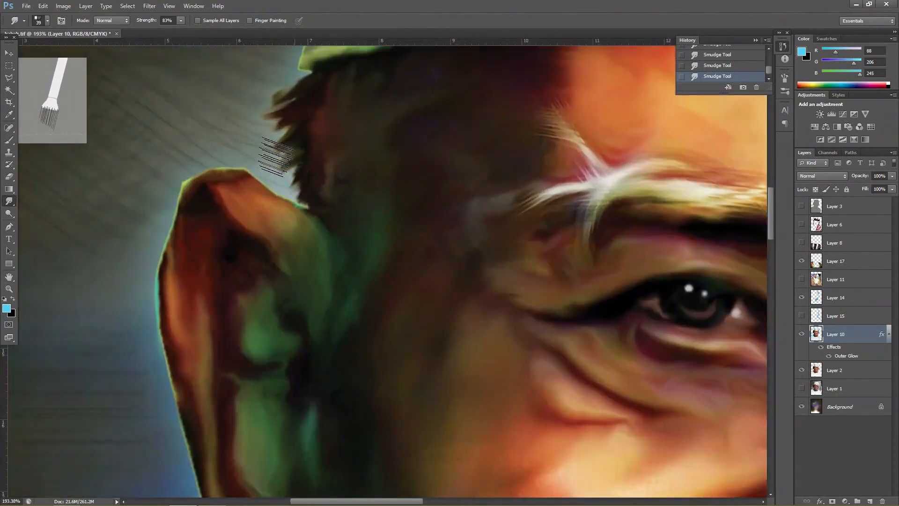
pyautogui.scroll(-3, 337, 171)
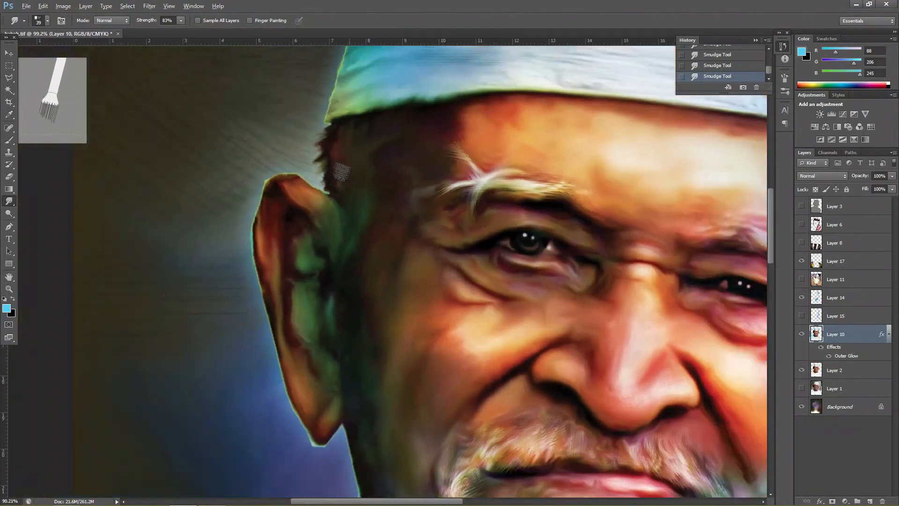
pyautogui.scroll(-4, 342, 172)
pyautogui.scroll(6, 373, 267)
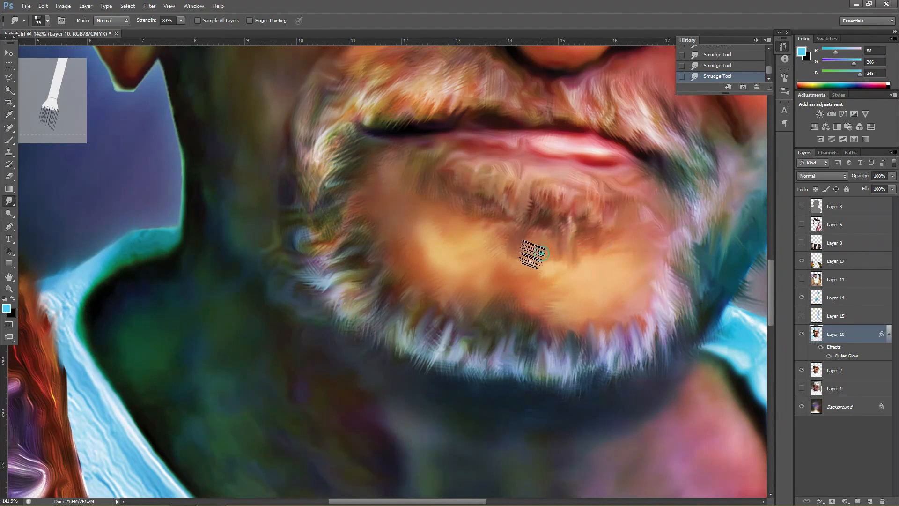
pyautogui.scroll(-5, 531, 251)
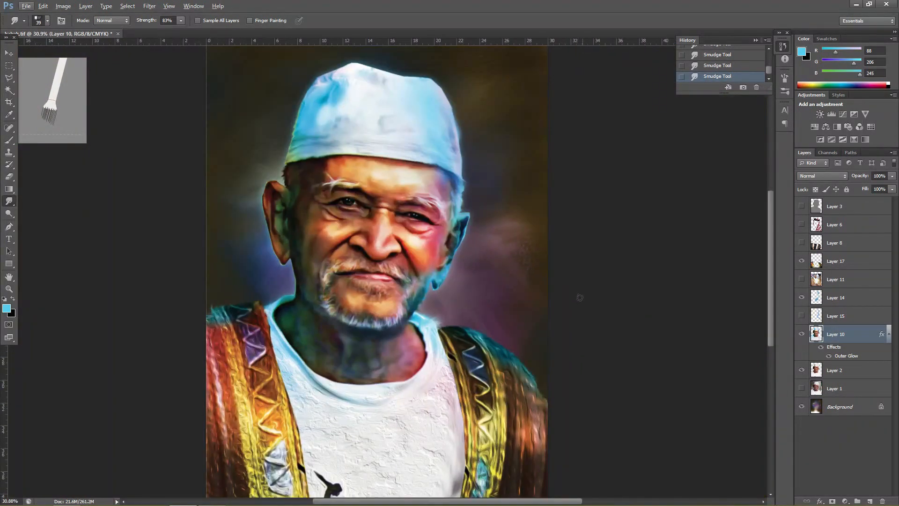
# - Enlarge the Smudge brush to 75 px and smudge the texture of the white shirt
pyautogui.scroll(-2, 507, 239)
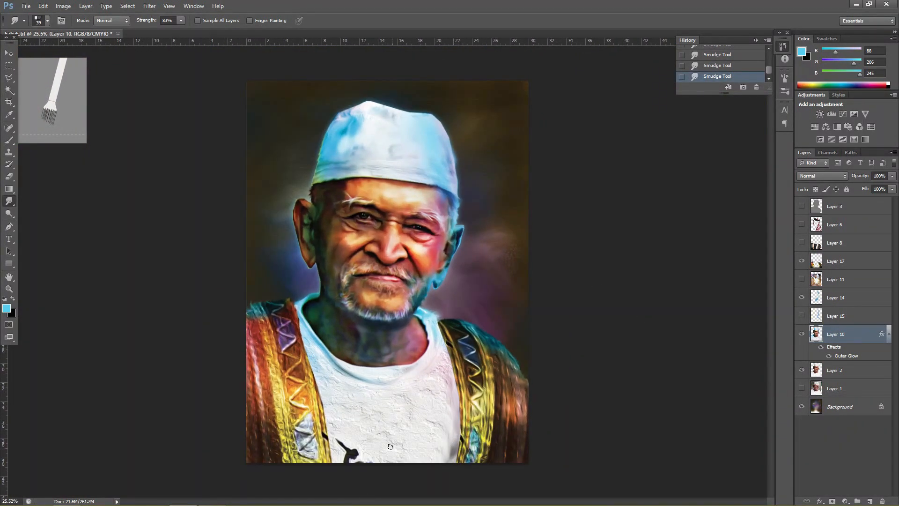
pyautogui.rightClick(387, 422)
pyautogui.write('75')
pyautogui.press('Return')
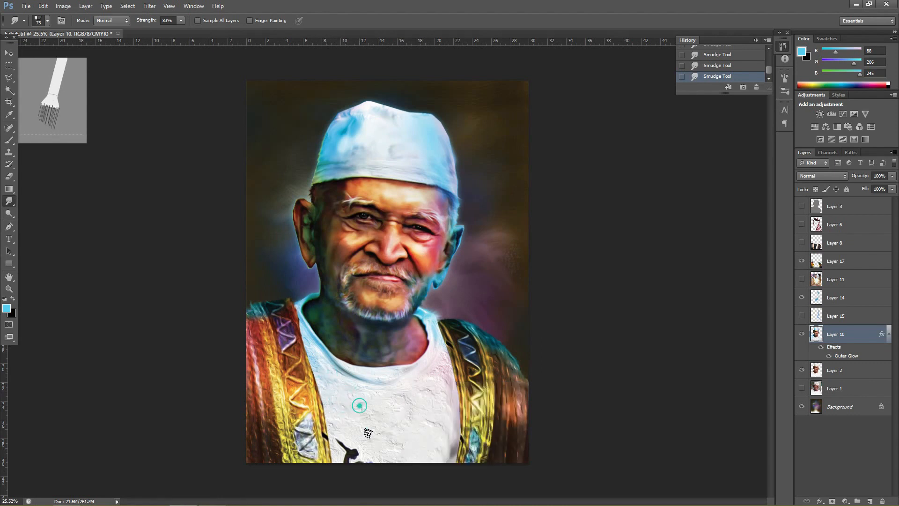
pyautogui.scroll(5, 430, 390)
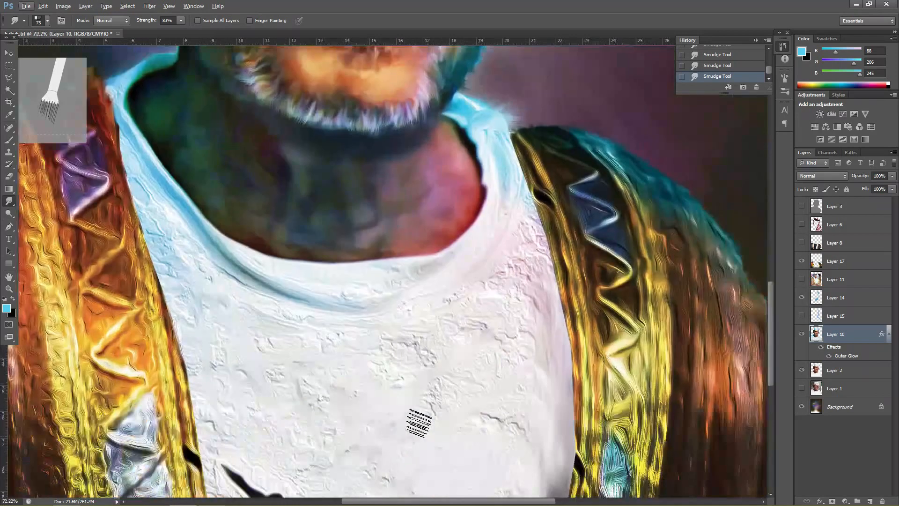
# - Add a layer above Layer 10 and brush dark teal (RGB 5, 54, 70) shading along the shirt's right edge
pyautogui.moveTo(522, 207)
pyautogui.mouseDown()
pyautogui.moveTo(517, 174)
pyautogui.moveTo(530, 239)
pyautogui.moveTo(520, 135)
pyautogui.mouseUp()
pyautogui.click(9, 140)
pyautogui.click(869, 500)
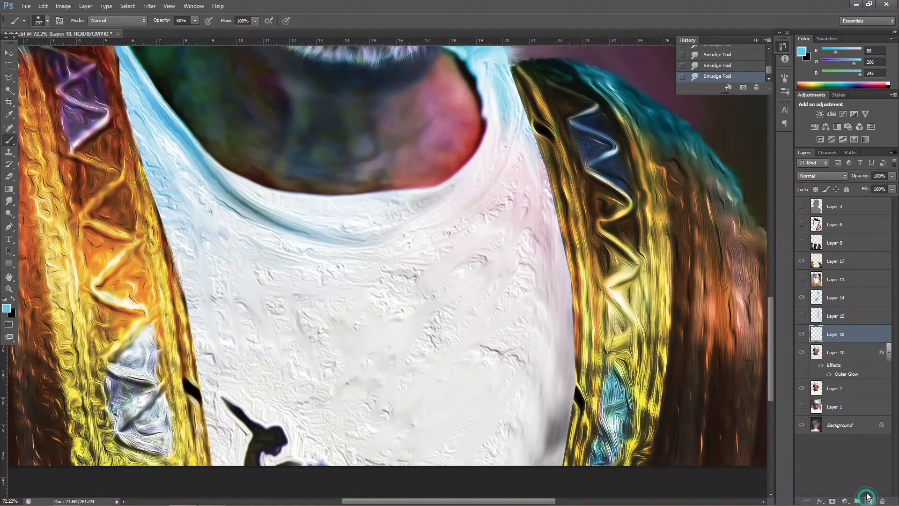
pyautogui.click(5, 307)
pyautogui.click(561, 355)
pyautogui.press('Return')
pyautogui.moveTo(568, 129)
pyautogui.mouseDown()
pyautogui.moveTo(585, 463)
pyautogui.moveTo(577, 412)
pyautogui.mouseUp()
pyautogui.moveTo(583, 466)
pyautogui.mouseDown()
pyautogui.moveTo(585, 176)
pyautogui.moveTo(541, 386)
pyautogui.mouseUp()
pyautogui.scroll(-5, 622, 412)
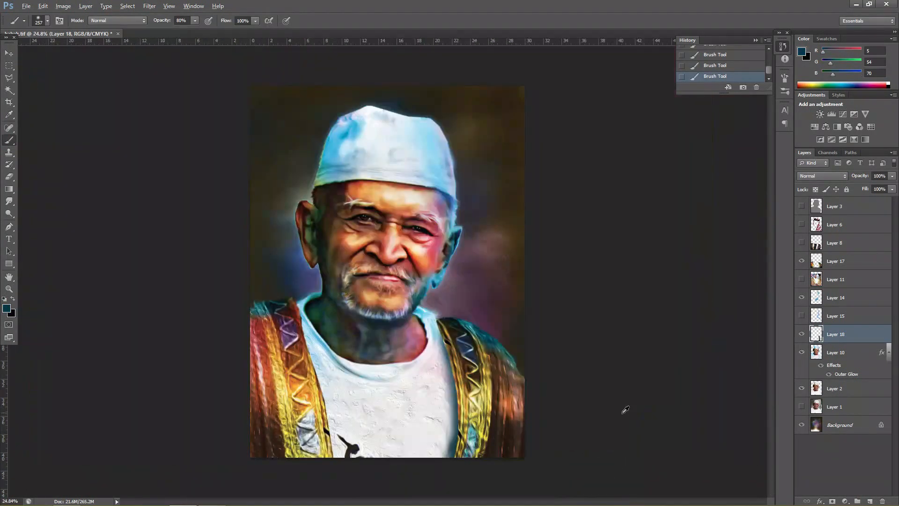
# - Brush bright blue (RGB 10, 164, 214) over the shirt's right and lower areas with a 442 px brush at 39% opacity
pyautogui.scroll(1, 622, 412)
pyautogui.click(7, 307)
pyautogui.click(565, 289)
pyautogui.press('Return')
pyautogui.rightClick(460, 357)
pyautogui.click(511, 377)
pyautogui.moveTo(471, 328)
pyautogui.mouseDown()
pyautogui.moveTo(482, 433)
pyautogui.moveTo(462, 489)
pyautogui.mouseUp()
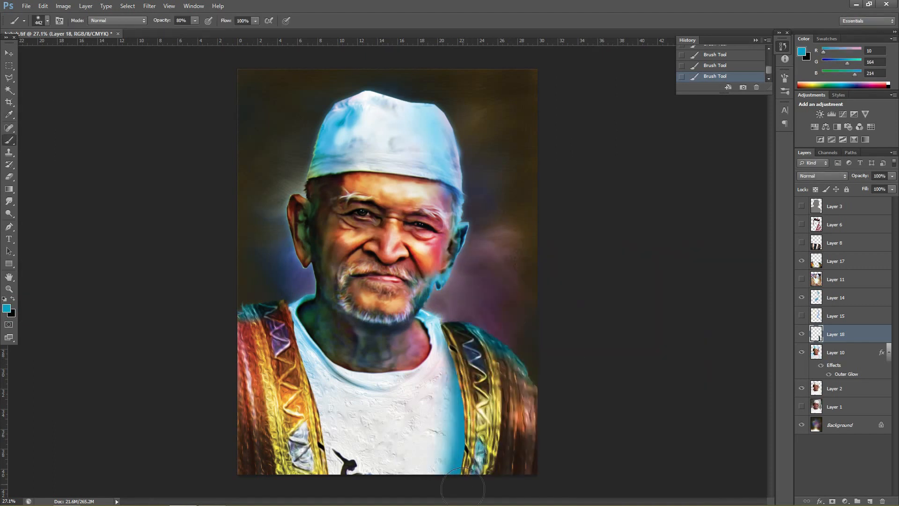
pyautogui.hotkey('ctrl', 'z')
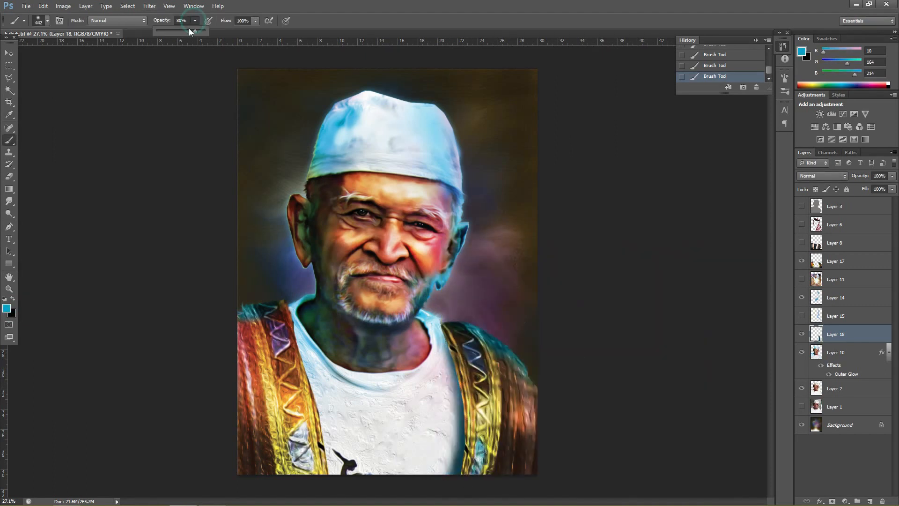
pyautogui.moveTo(194, 20); pyautogui.dragTo(186, 31)
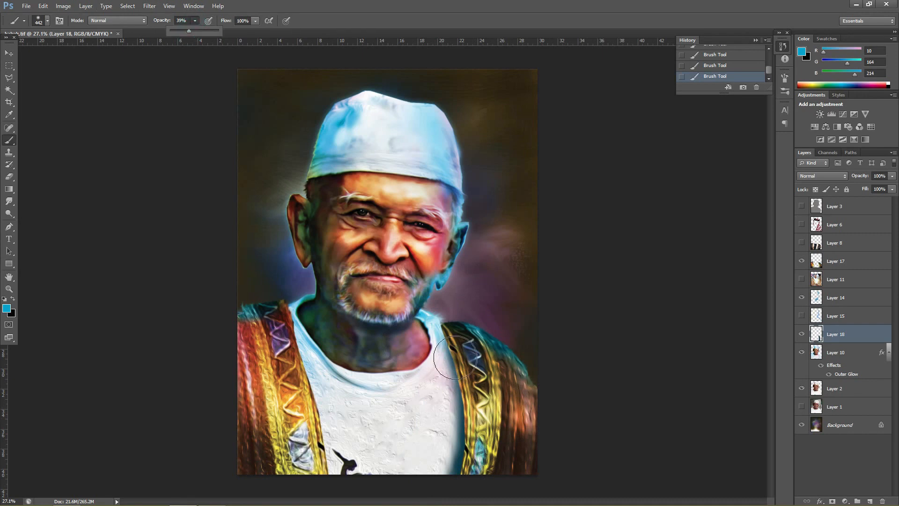
pyautogui.moveTo(455, 357)
pyautogui.mouseDown()
pyautogui.moveTo(441, 478)
pyautogui.moveTo(488, 473)
pyautogui.mouseUp()
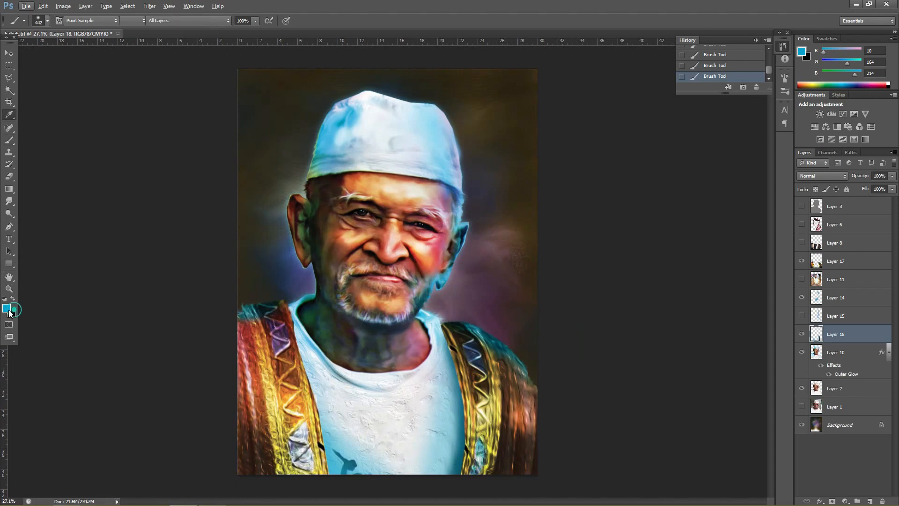
# - Set the foreground colour to black and shade the shirt at 39% brush opacity
pyautogui.click(6, 307)
pyautogui.moveTo(456, 350)
pyautogui.mouseDown()
pyautogui.moveTo(453, 390)
pyautogui.moveTo(499, 391)
pyautogui.mouseUp()
pyautogui.click(674, 262)
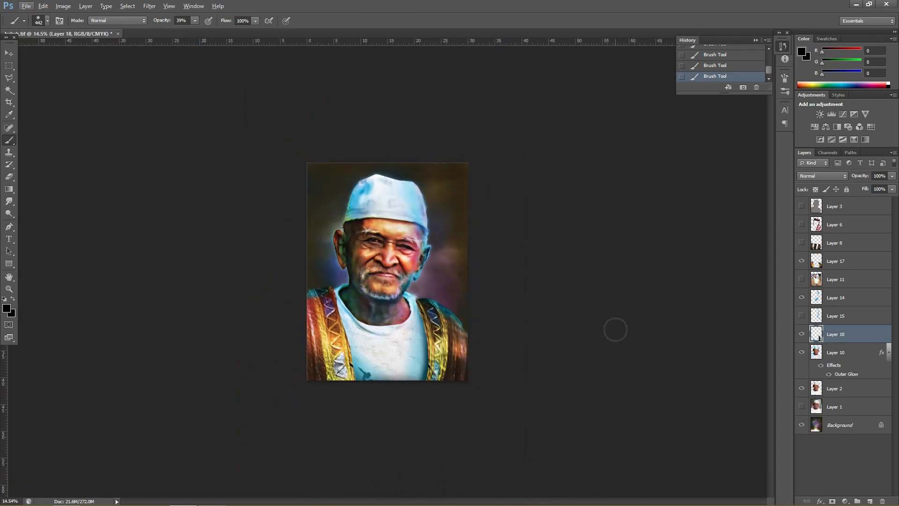
# - Try merging Layer 14 through Layer 10 into one layer, and undo the merge
pyautogui.scroll(1, 416, 211)
pyautogui.scroll(1, 418, 209)
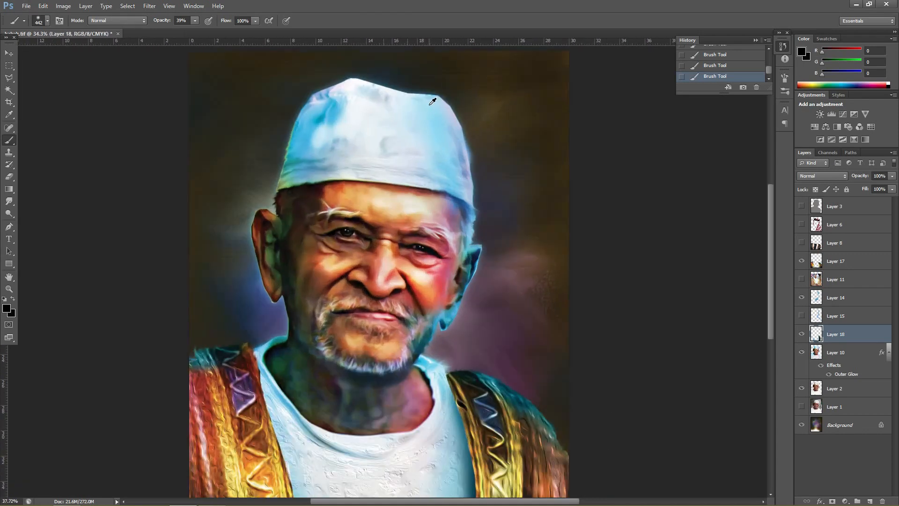
pyautogui.scroll(1, 418, 209)
pyautogui.scroll(-1, 418, 209)
pyautogui.scroll(1, 418, 209)
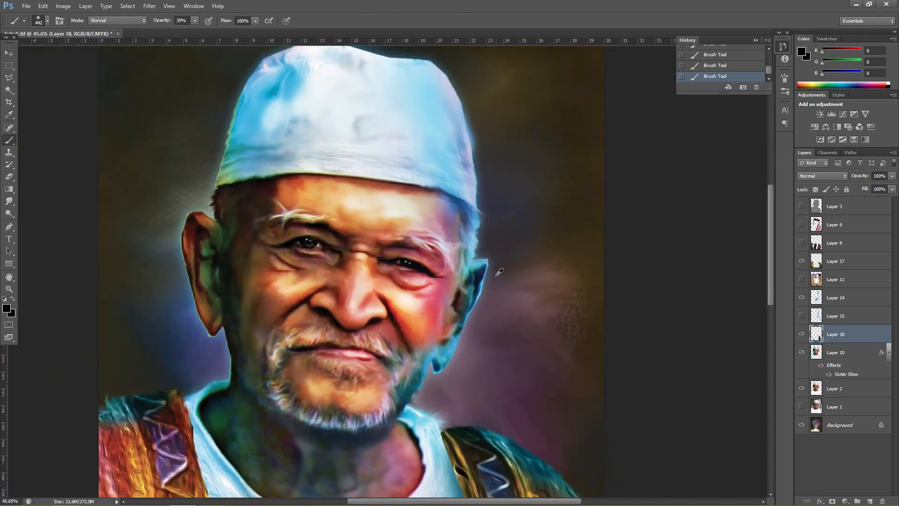
pyautogui.click(833, 299)
pyautogui.keyDown('shift'); pyautogui.click(835, 353); pyautogui.keyUp('shift')
pyautogui.hotkey('ctrl', 'e')
pyautogui.press('z')
pyautogui.hotkey('ctrl', 'z')
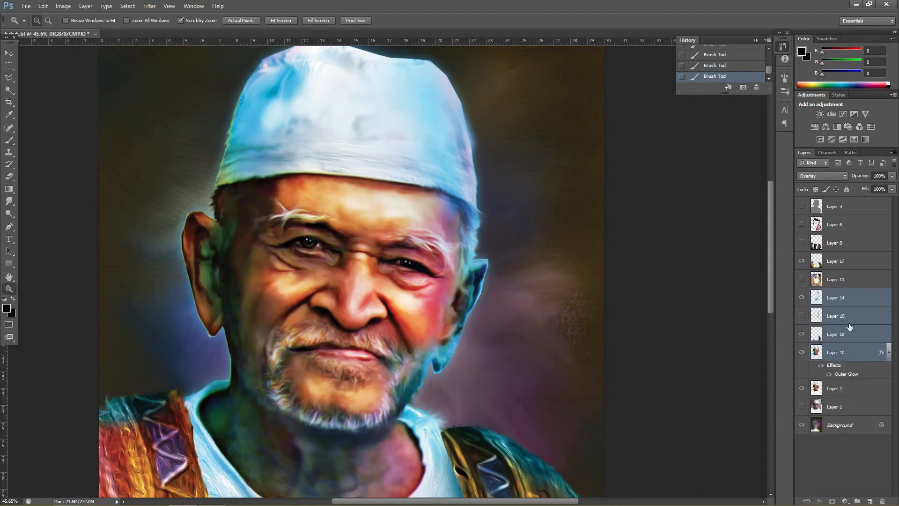
pyautogui.click(848, 320)
pyautogui.click(14, 201)
pyautogui.rightClick(450, 261)
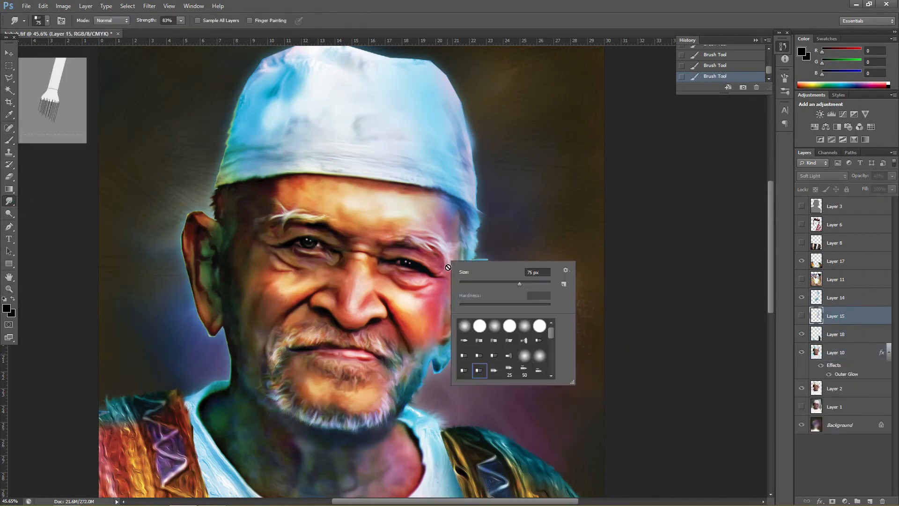
pyautogui.keyDown('ctrl'); pyautogui.click(456, 178); pyautogui.keyUp('ctrl')
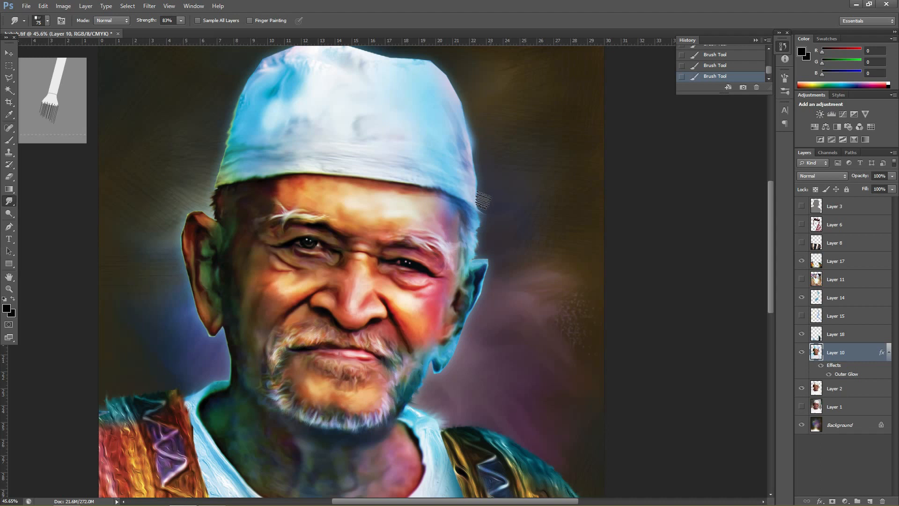
pyautogui.scroll(-3, 497, 213)
pyautogui.scroll(-5, 515, 229)
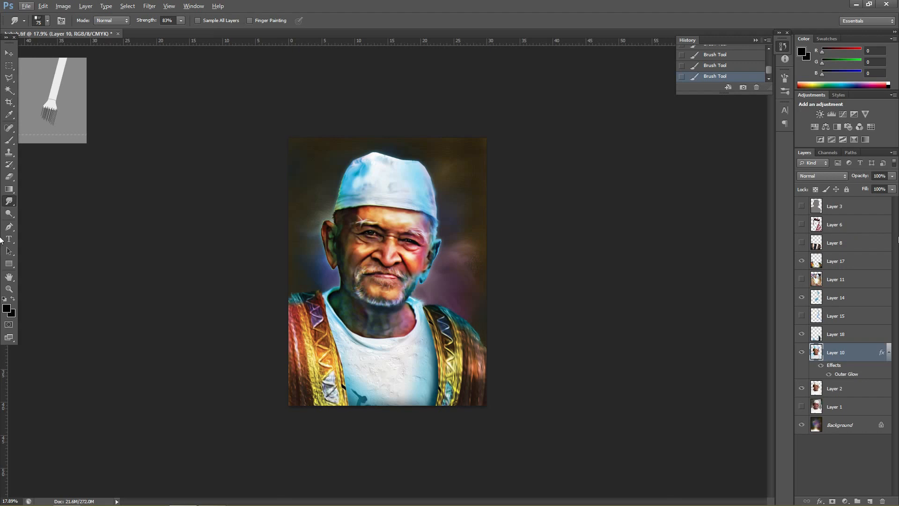
pyautogui.scroll(-2, 452, 262)
pyautogui.scroll(6, 450, 281)
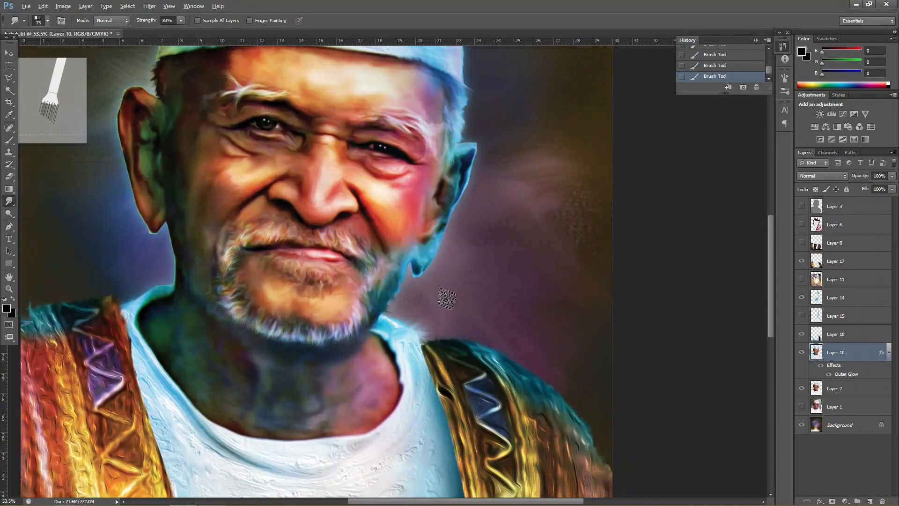
pyautogui.scroll(-1, 447, 298)
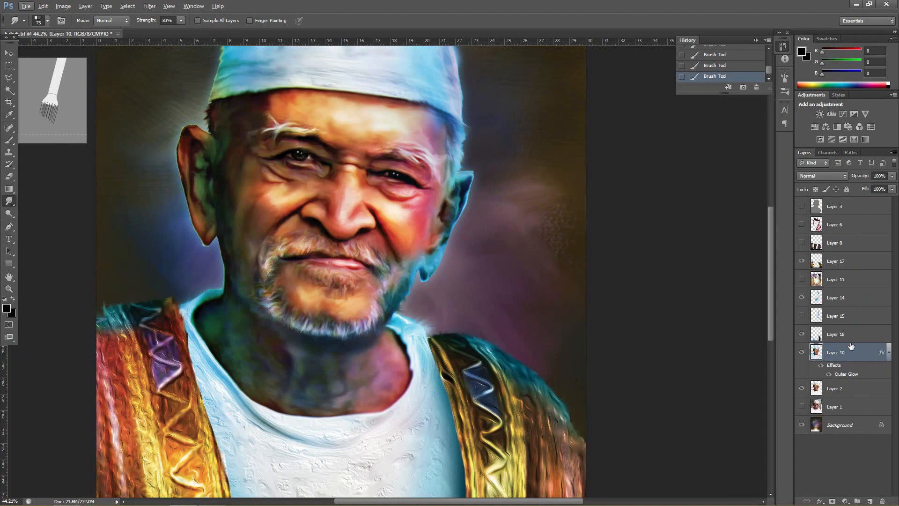
pyautogui.press('b')
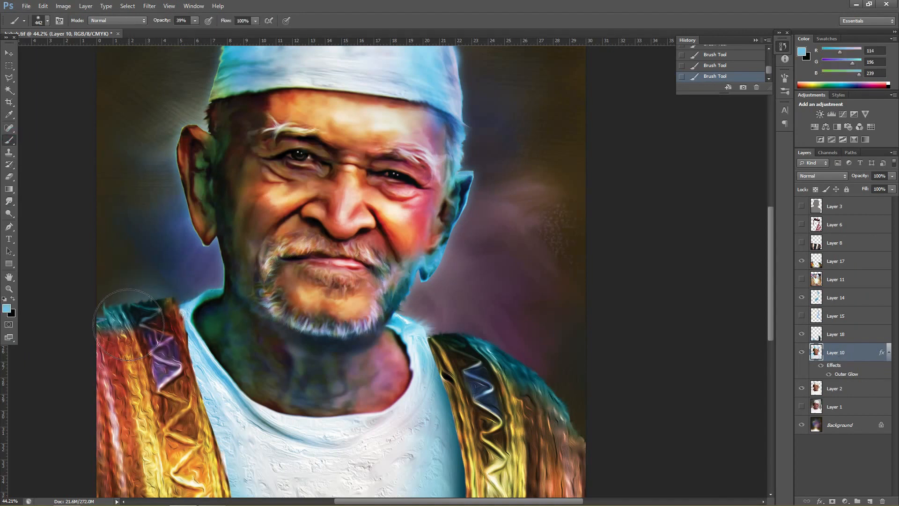
pyautogui.rightClick(226, 350)
pyautogui.press('Return')
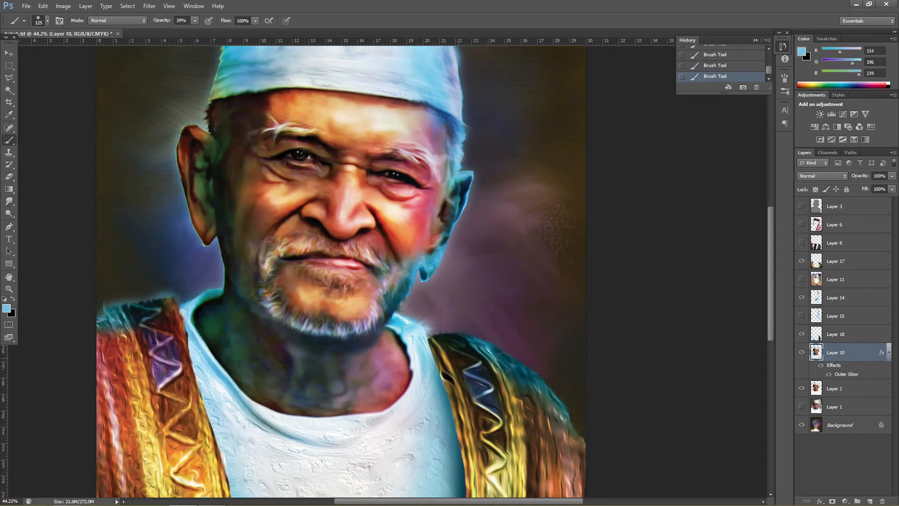
pyautogui.scroll(-5, 566, 471)
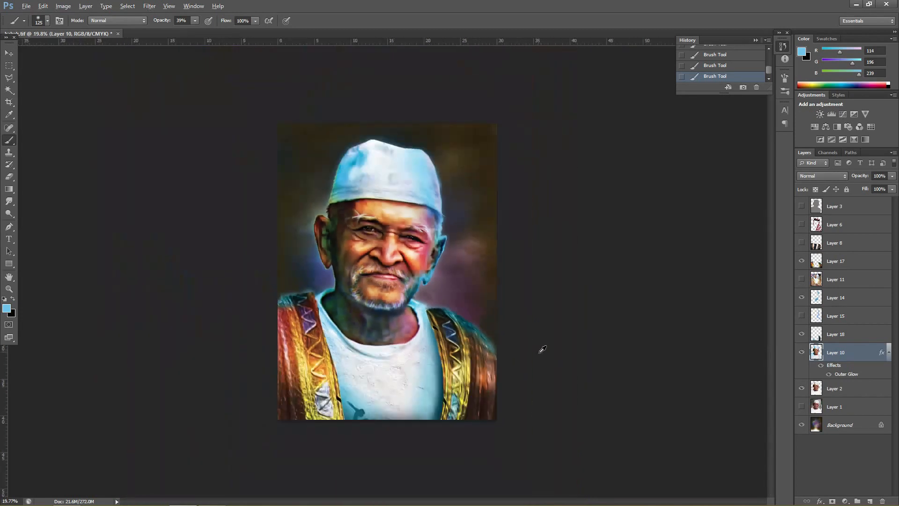
# - Add a layer at the top of the stack and brush dark olive (RGB 40, 40, 31) over the lower robe with a 2216 px brush
pyautogui.click(854, 213)
pyautogui.click(870, 501)
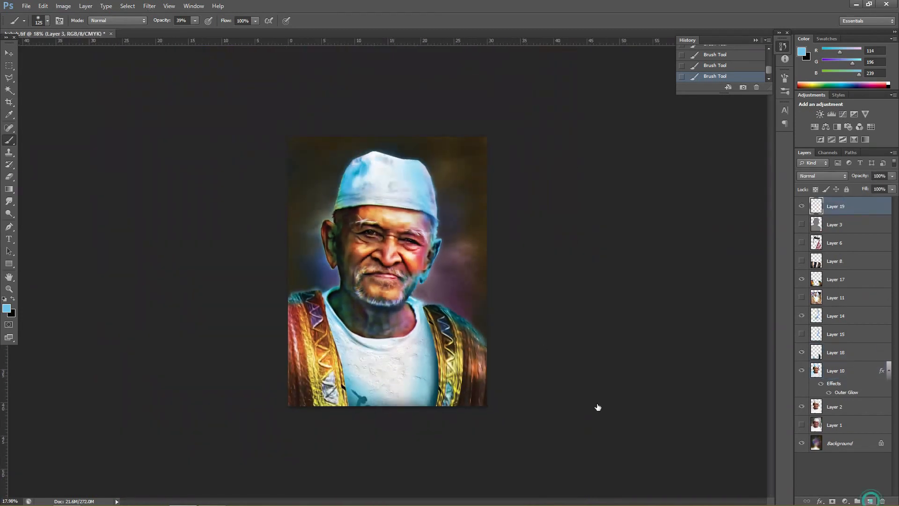
pyautogui.rightClick(392, 392)
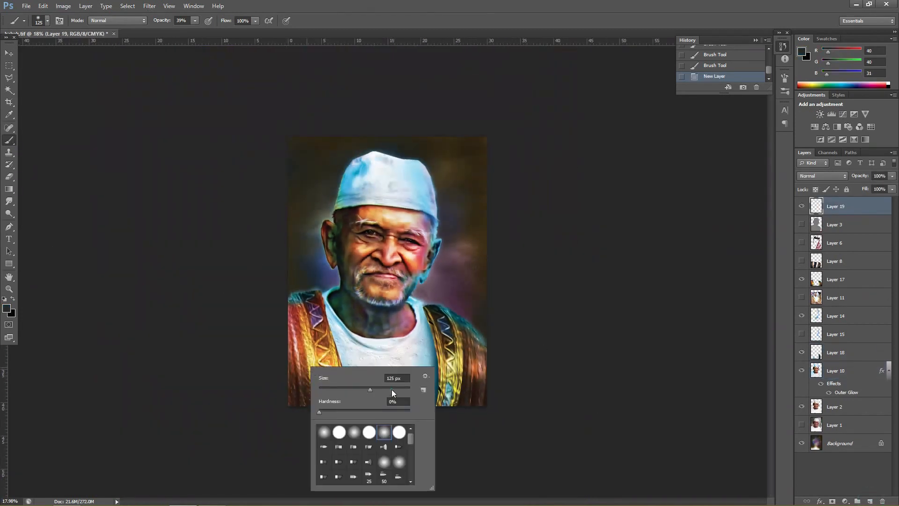
pyautogui.moveTo(404, 391); pyautogui.dragTo(408, 390)
pyautogui.click(255, 418)
pyautogui.click(333, 443)
pyautogui.click(337, 413)
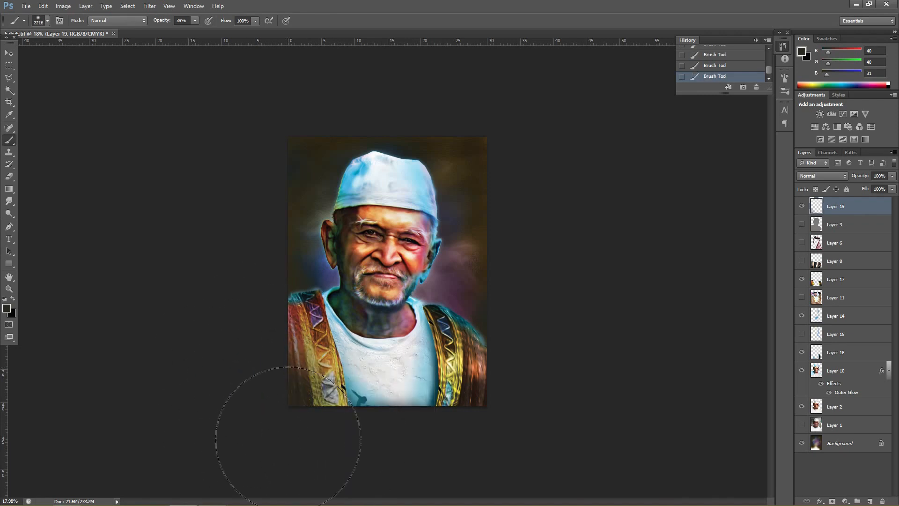
pyautogui.click(711, 55)
# - Fade the lower robe and shirt into dark olive at 100% brush opacity, using brush sizes of 422 px and 1753 px
pyautogui.rightClick(301, 409)
pyautogui.rightClick(424, 375)
pyautogui.click(512, 396)
pyautogui.moveTo(275, 344)
pyautogui.mouseDown()
pyautogui.moveTo(287, 402)
pyautogui.moveTo(498, 371)
pyautogui.mouseUp()
pyautogui.moveTo(194, 20); pyautogui.dragTo(228, 31)
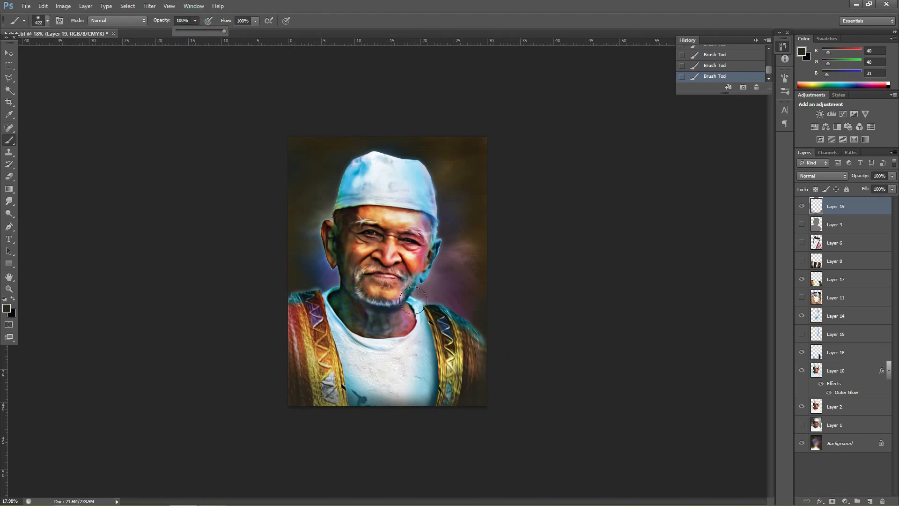
pyautogui.moveTo(491, 411); pyautogui.dragTo(343, 435)
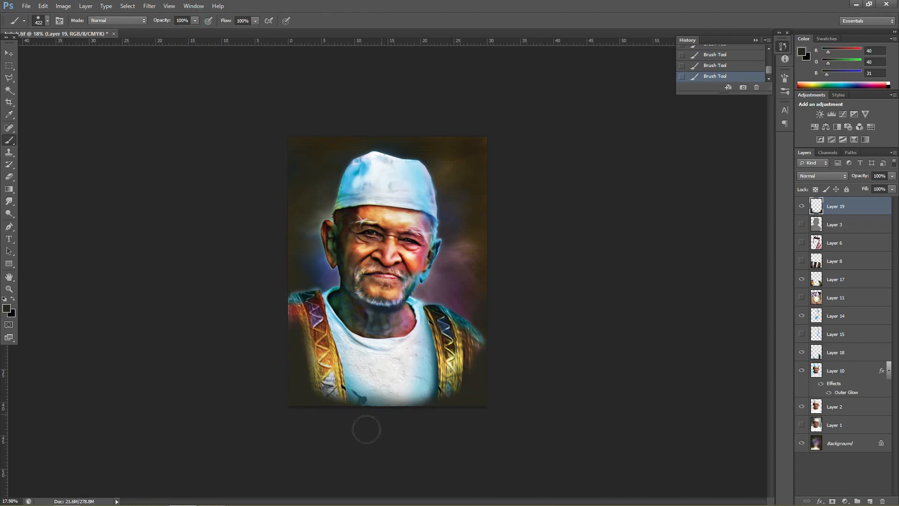
pyautogui.rightClick(323, 414)
pyautogui.moveTo(408, 402); pyautogui.dragTo(419, 408)
pyautogui.press('Return')
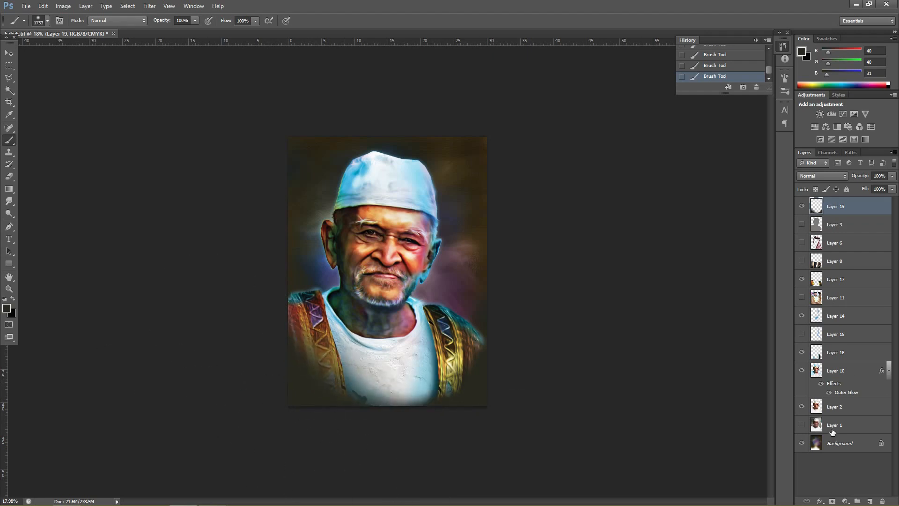
# - Select Layer 19 through Layer 1 together, rotate them 5.46° with Free Transform and reposition the figure
pyautogui.keyDown('shift'); pyautogui.click(832, 431); pyautogui.keyUp('shift')
pyautogui.hotkey('ctrl', 't')
pyautogui.moveTo(630, 153); pyautogui.dragTo(642, 177)
pyautogui.moveTo(492, 220); pyautogui.dragTo(486, 214)
pyautogui.press('Return')
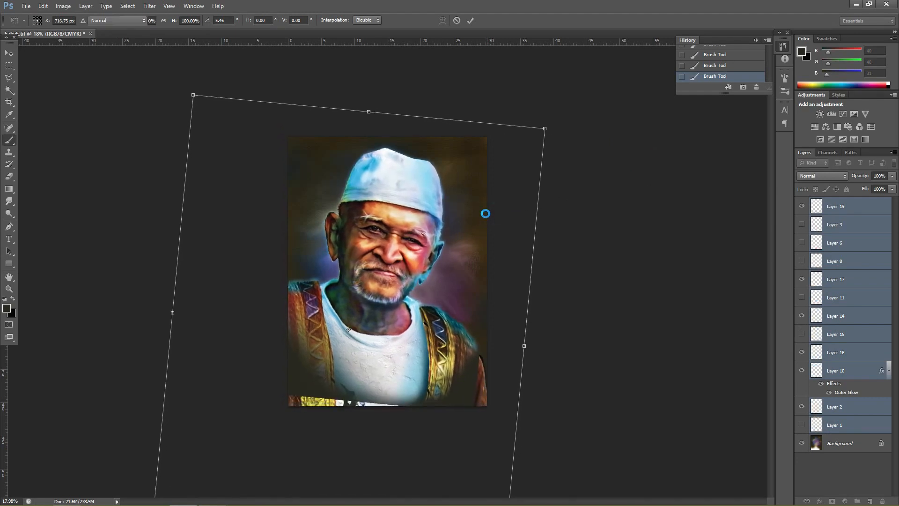
# - Cover the exposed strip along the painting's bottom edge on Layer 19 with dark olive, using a 463 px brush
pyautogui.click(841, 203)
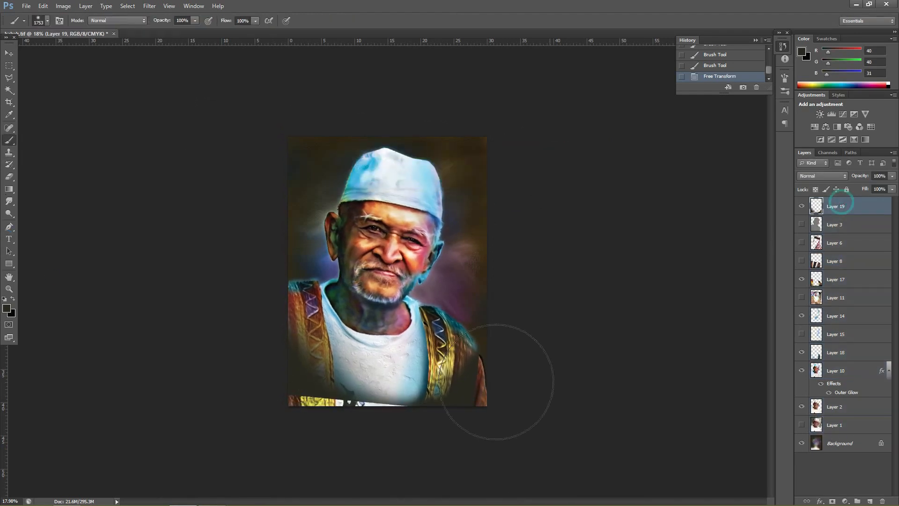
pyautogui.rightClick(322, 395)
pyautogui.click(412, 405)
pyautogui.moveTo(294, 406)
pyautogui.mouseDown()
pyautogui.moveTo(371, 421)
pyautogui.moveTo(441, 419)
pyautogui.moveTo(462, 434)
pyautogui.mouseUp()
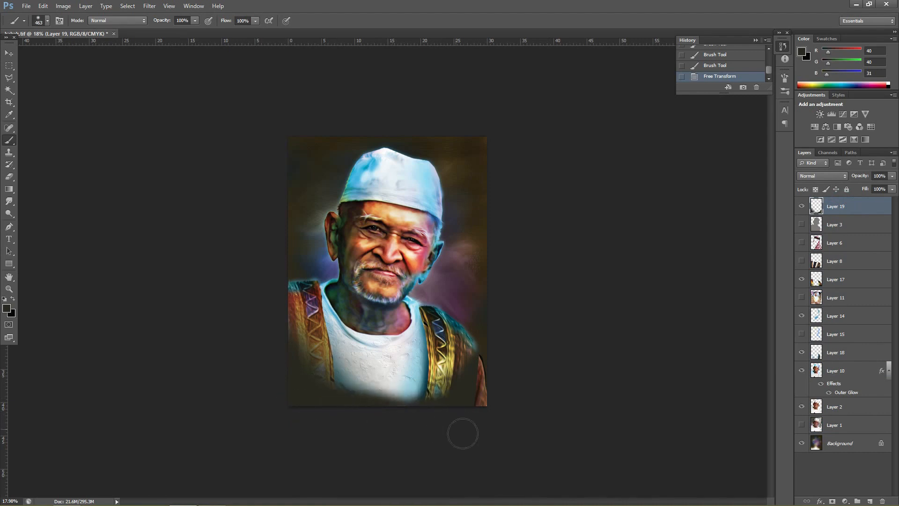
# - Undo the last dark olive strokes and brush sampled teal (RGB 10, 102, 130) across the painting's bottom with a 1521 px brush
pyautogui.rightClick(394, 356)
pyautogui.click(484, 377)
pyautogui.moveTo(348, 418)
pyautogui.mouseDown()
pyautogui.moveTo(295, 379)
pyautogui.moveTo(428, 470)
pyautogui.mouseUp()
pyautogui.hotkey('ctrl', 'alt', 'z')
pyautogui.keyDown('alt'); pyautogui.click(452, 318); pyautogui.keyUp('alt')
pyautogui.moveTo(257, 385)
pyautogui.mouseDown()
pyautogui.moveTo(407, 473)
pyautogui.moveTo(399, 465)
pyautogui.moveTo(425, 457)
pyautogui.moveTo(364, 442)
pyautogui.mouseUp()
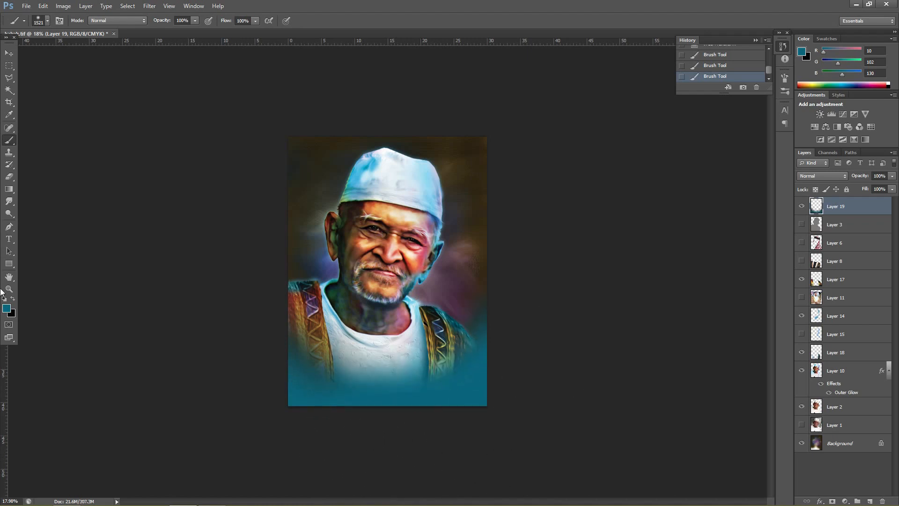
# - Set the foreground colour to muted purple (RGB 113, 74, 133) and brush it over the painting's bottom corners
pyautogui.click(7, 308)
pyautogui.click(580, 298)
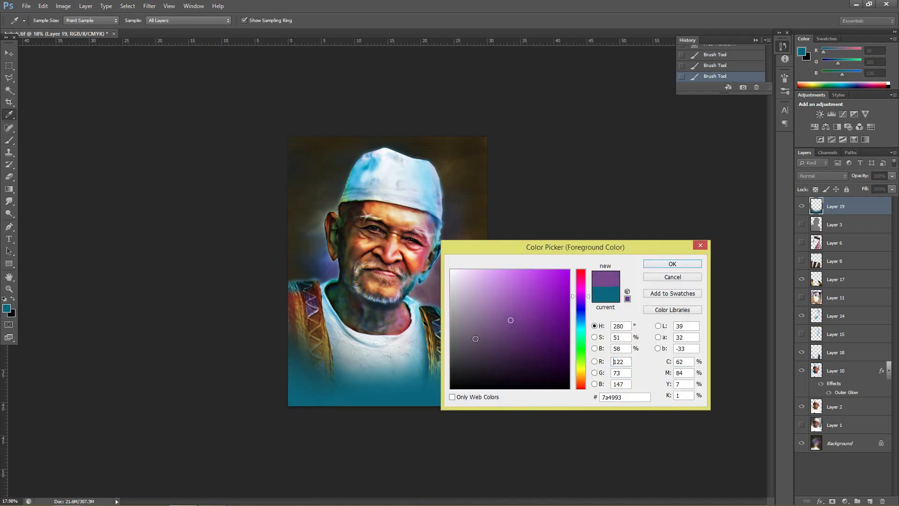
pyautogui.click(672, 263)
pyautogui.moveTo(233, 378)
pyautogui.mouseDown()
pyautogui.moveTo(496, 414)
pyautogui.moveTo(568, 368)
pyautogui.mouseUp()
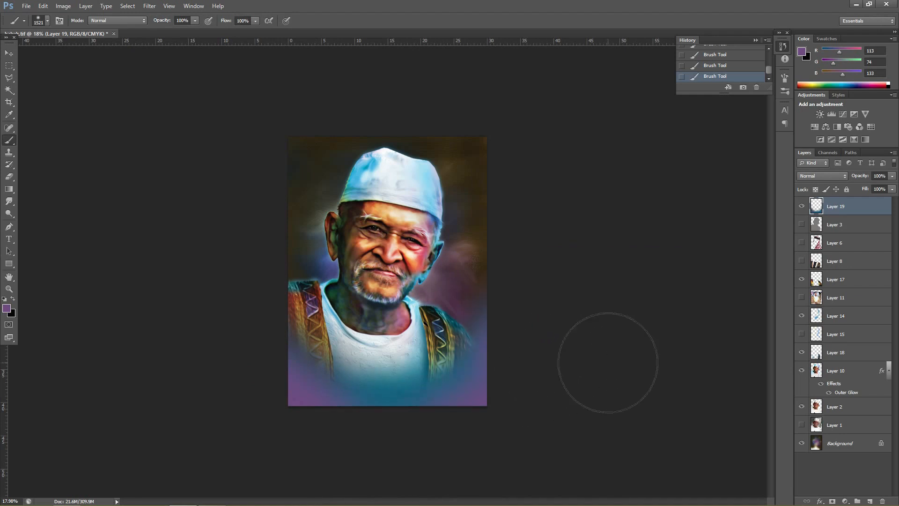
# - Set the foreground colour to near-black (RGB 7, 0, 10) and darken the painting's bottom edge and lower corners
pyautogui.click(6, 308)
pyautogui.click(568, 385)
pyautogui.press('Return')
pyautogui.moveTo(552, 377)
pyautogui.mouseDown()
pyautogui.moveTo(434, 452)
pyautogui.moveTo(308, 488)
pyautogui.moveTo(281, 461)
pyautogui.mouseUp()
pyautogui.moveTo(260, 417); pyautogui.dragTo(445, 468)
pyautogui.moveTo(542, 319)
pyautogui.mouseDown()
pyautogui.moveTo(540, 346)
pyautogui.moveTo(584, 393)
pyautogui.mouseUp()
pyautogui.moveTo(297, 440); pyautogui.dragTo(235, 472)
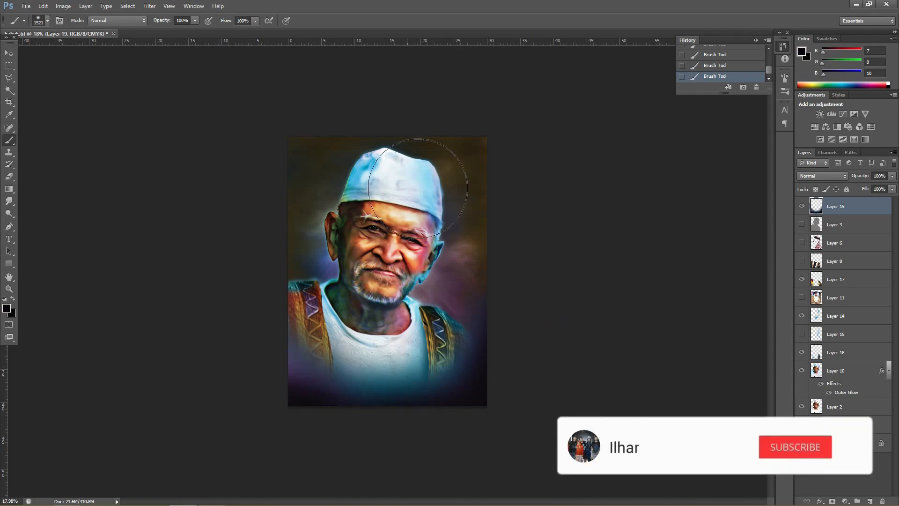
pyautogui.scroll(6, 472, 182)
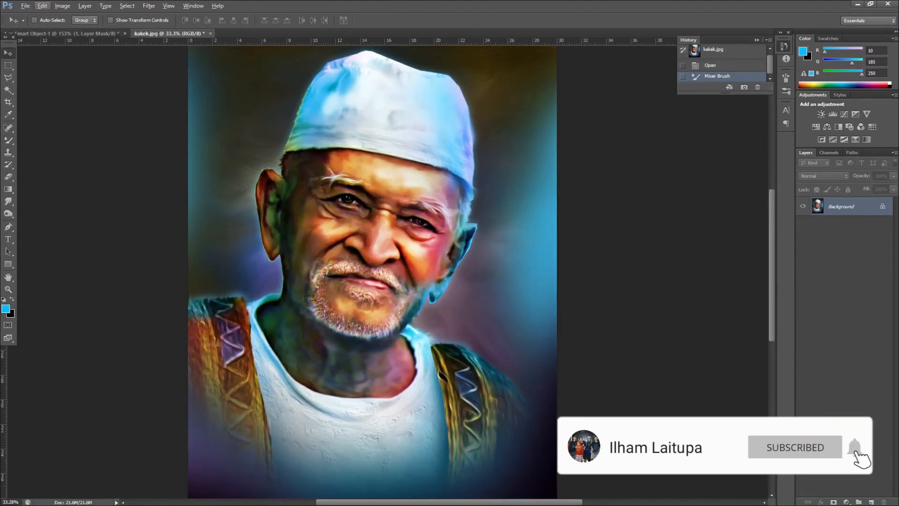